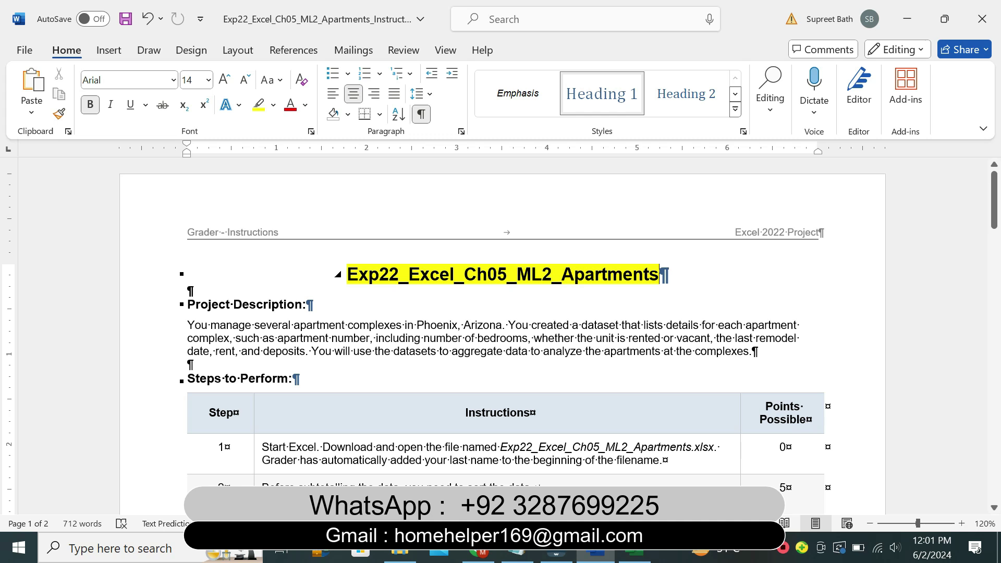
# Glance at the Excel workbook, return to the Word instructions and highlight the Project Description heading and paragraph in yellow
pyautogui.click(635, 554)
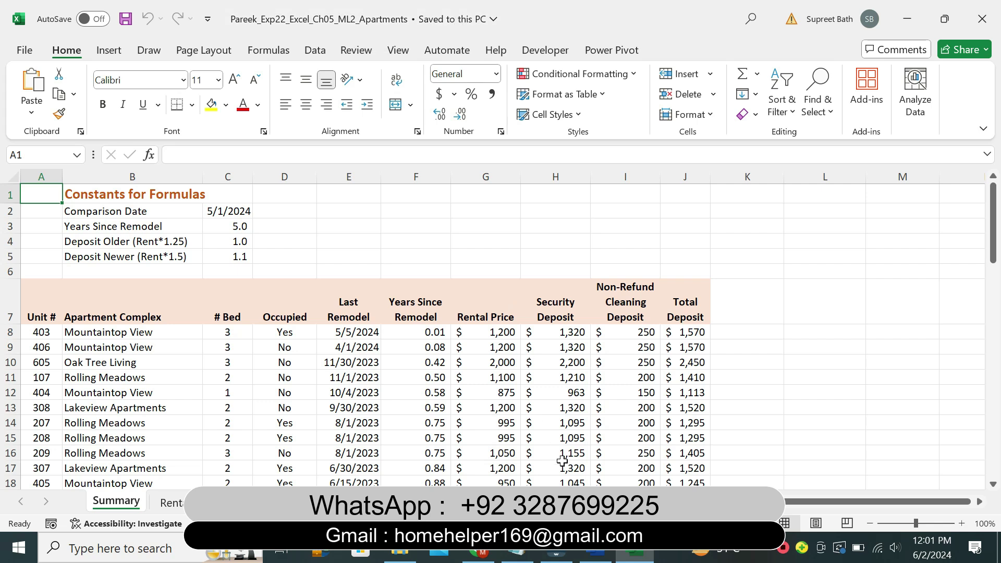
pyautogui.click(595, 554)
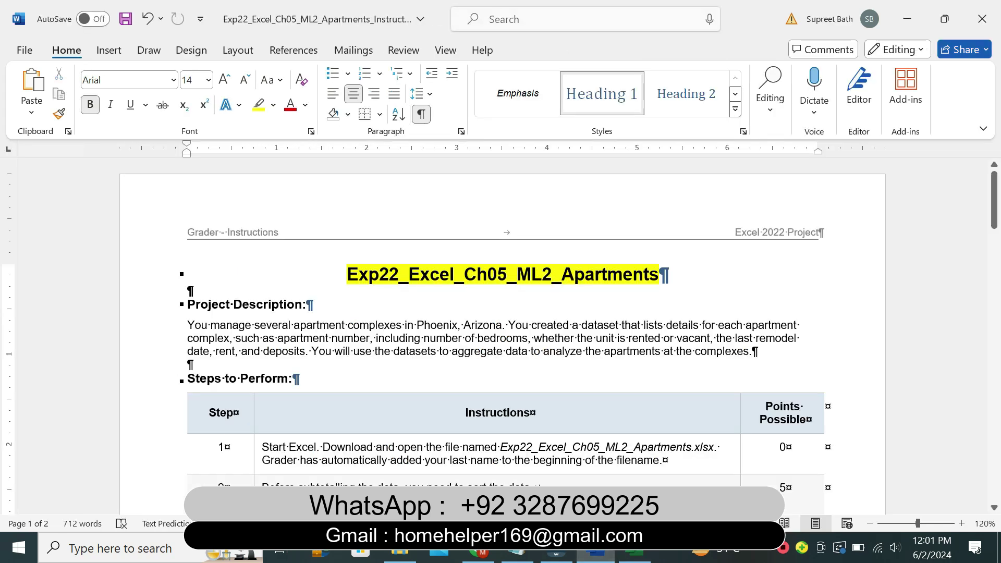
pyautogui.moveTo(188, 305); pyautogui.dragTo(759, 352)
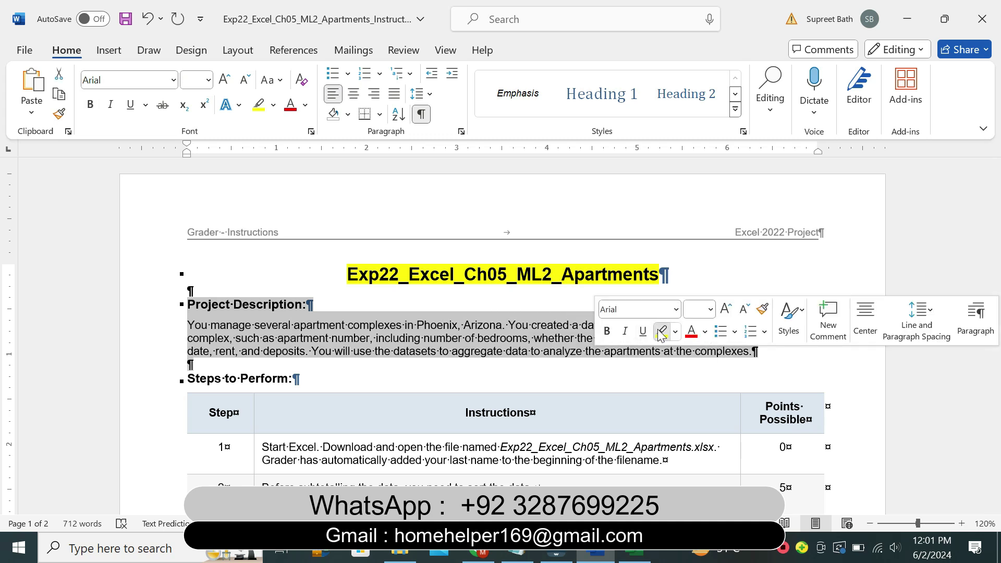
pyautogui.click(661, 331)
pyautogui.click(179, 305)
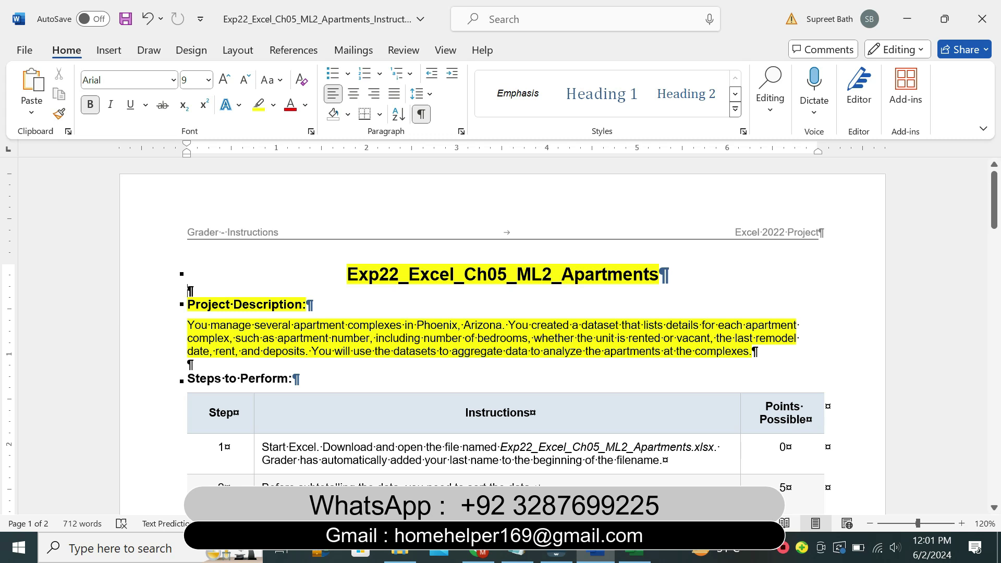
# Remove the highlighting from the document title and the whole Project Description section
pyautogui.moveTo(755, 352); pyautogui.dragTo(336, 272)
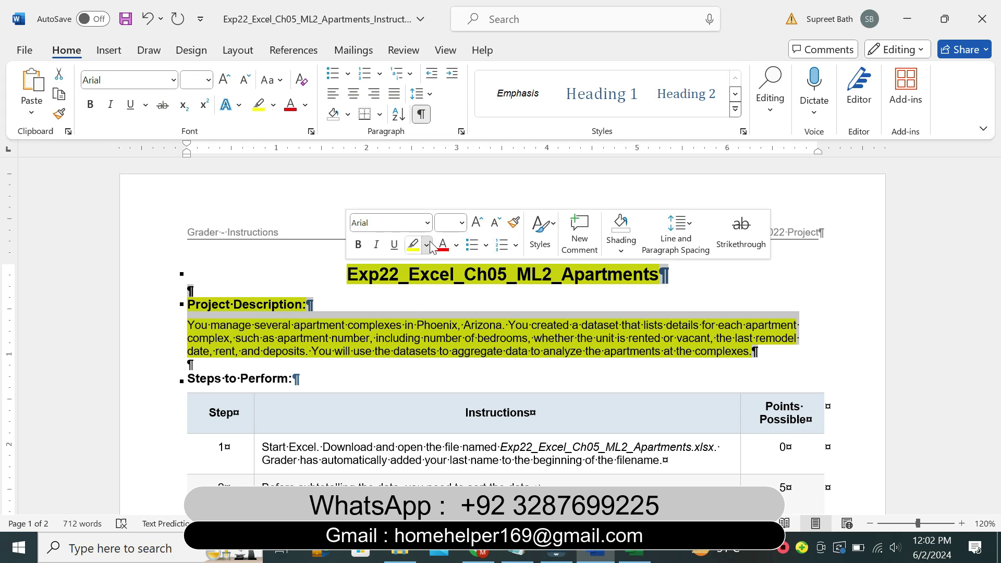
pyautogui.click(426, 245)
pyautogui.click(451, 371)
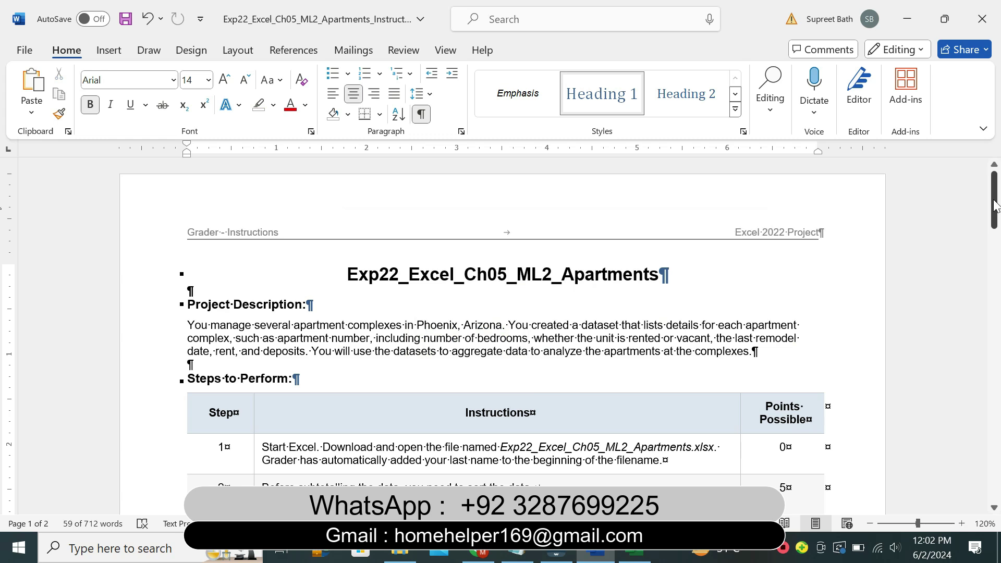
# Set the step 1 instruction text in the table to font size 14 and highlight it in yellow
pyautogui.moveTo(995, 204); pyautogui.dragTo(997, 229)
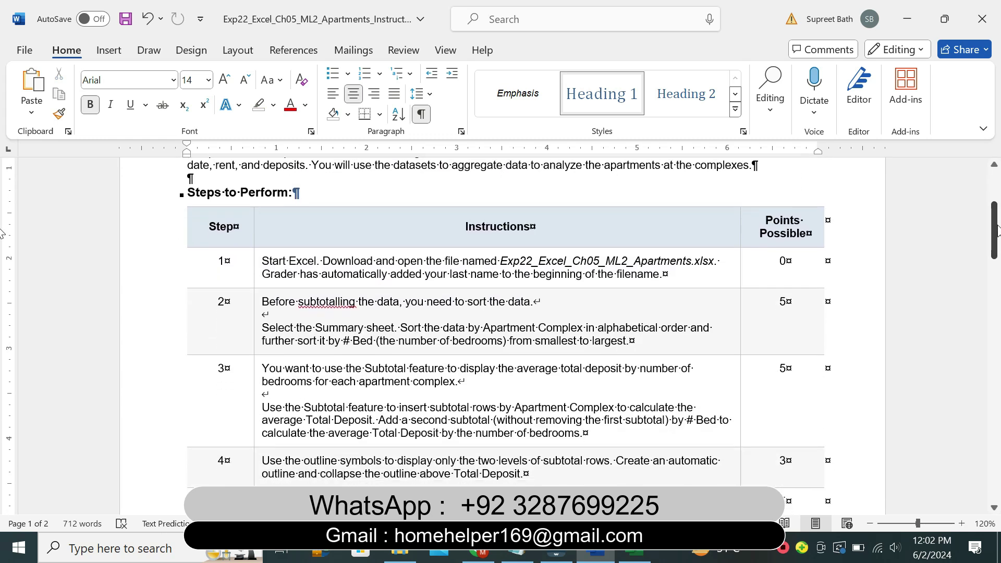
pyautogui.click(256, 284)
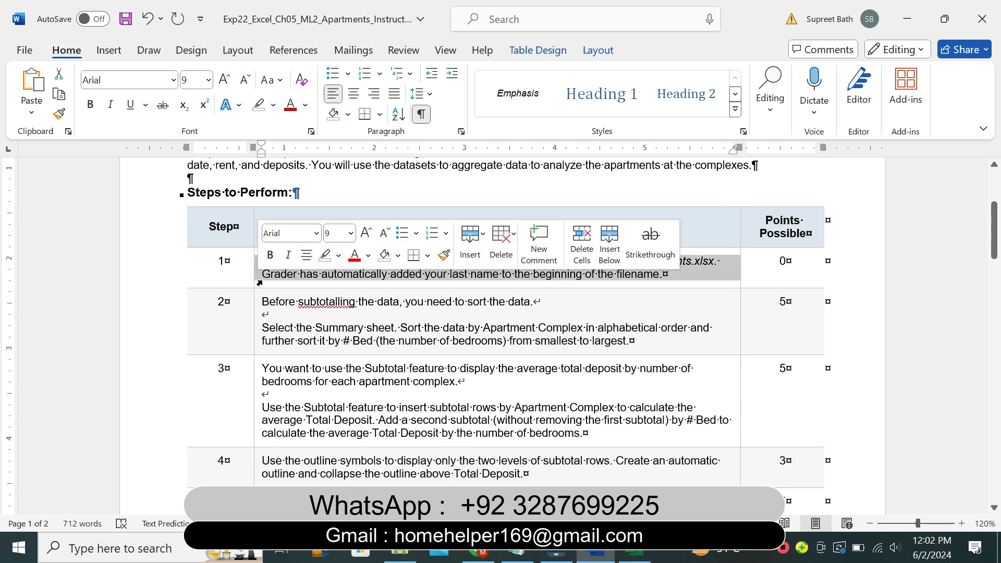
pyautogui.click(350, 233)
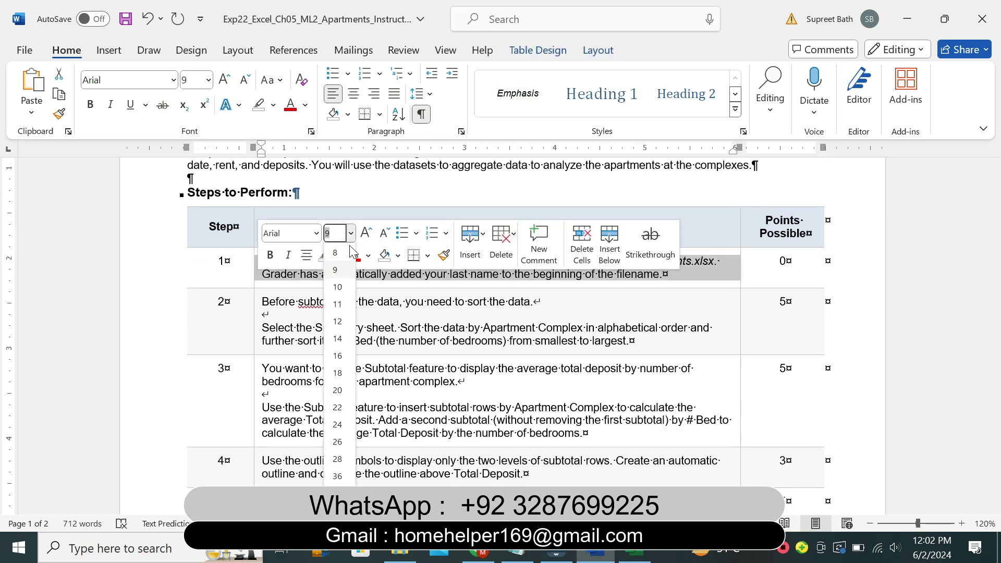
pyautogui.click(343, 339)
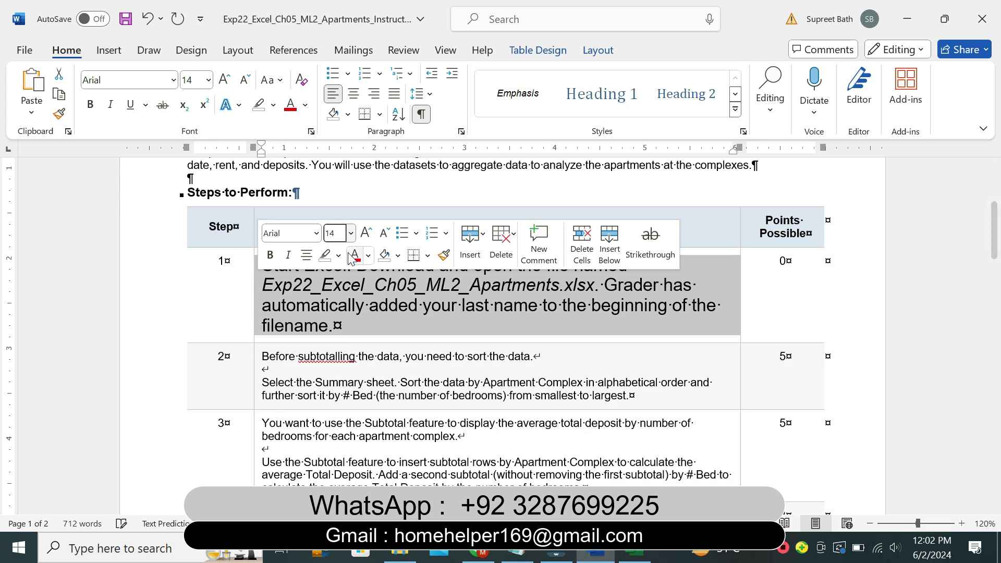
pyautogui.click(339, 255)
pyautogui.click(328, 311)
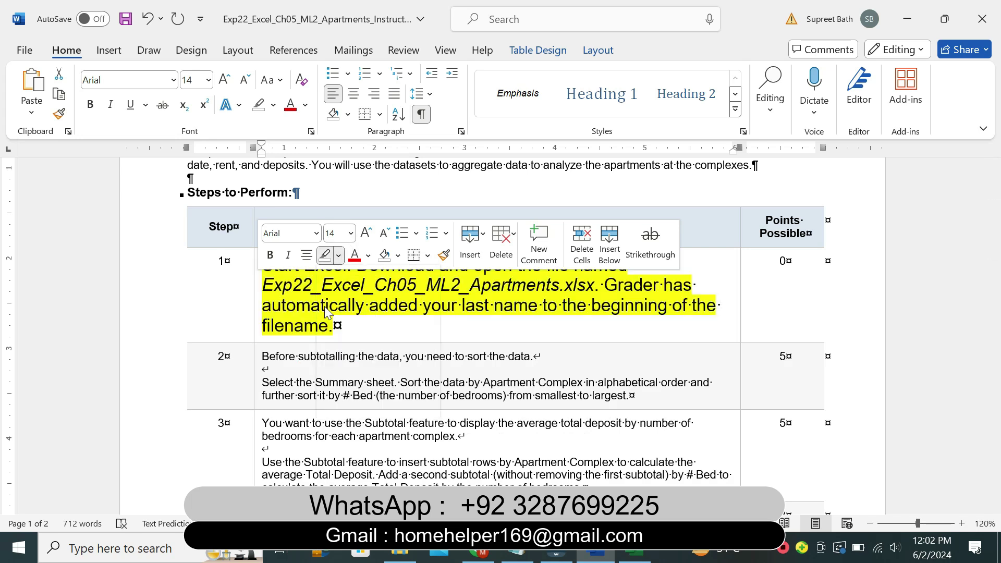
pyautogui.click(296, 305)
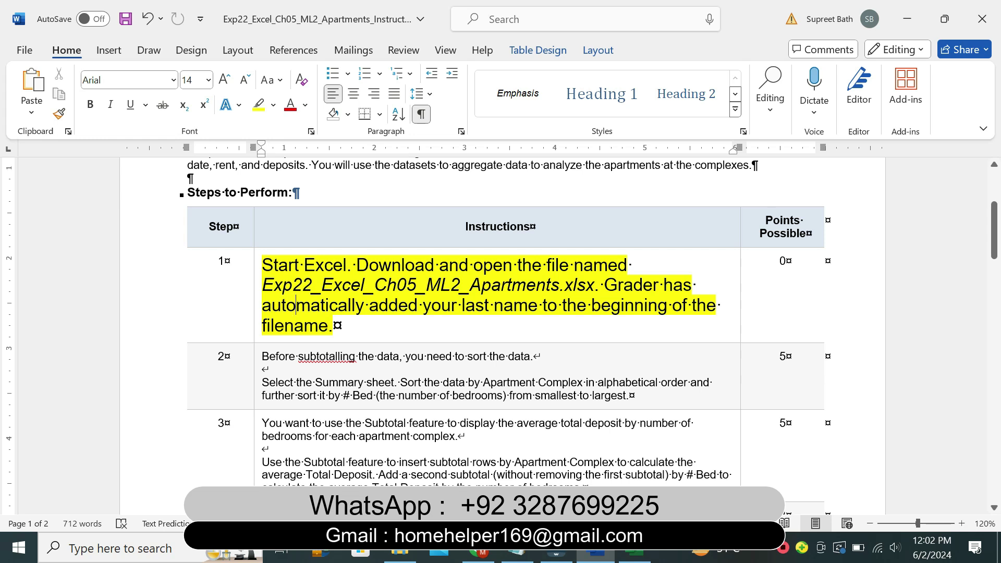
# Switch to Excel and look over the apartment data on the Summary sheet
pyautogui.click(635, 554)
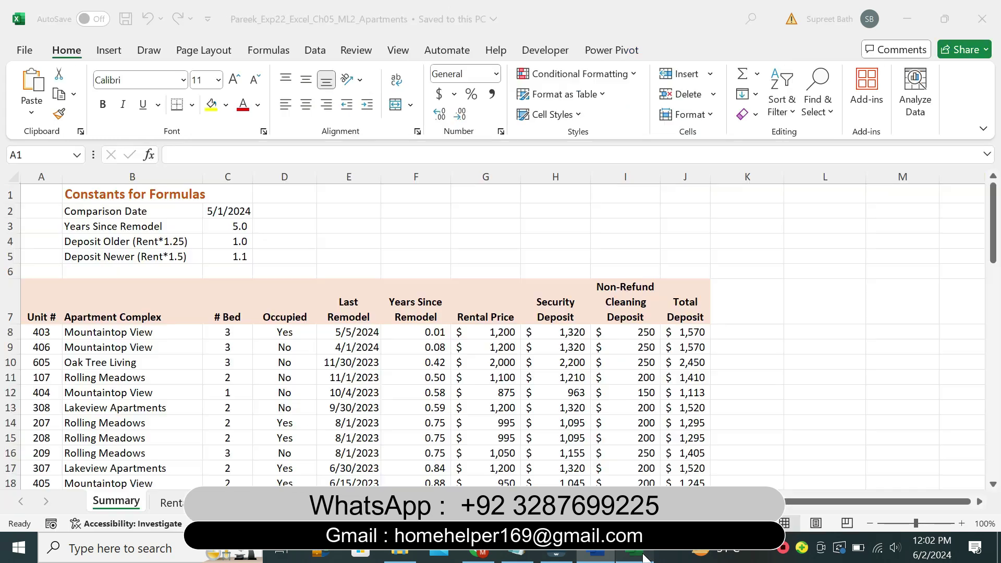
pyautogui.click(344, 241)
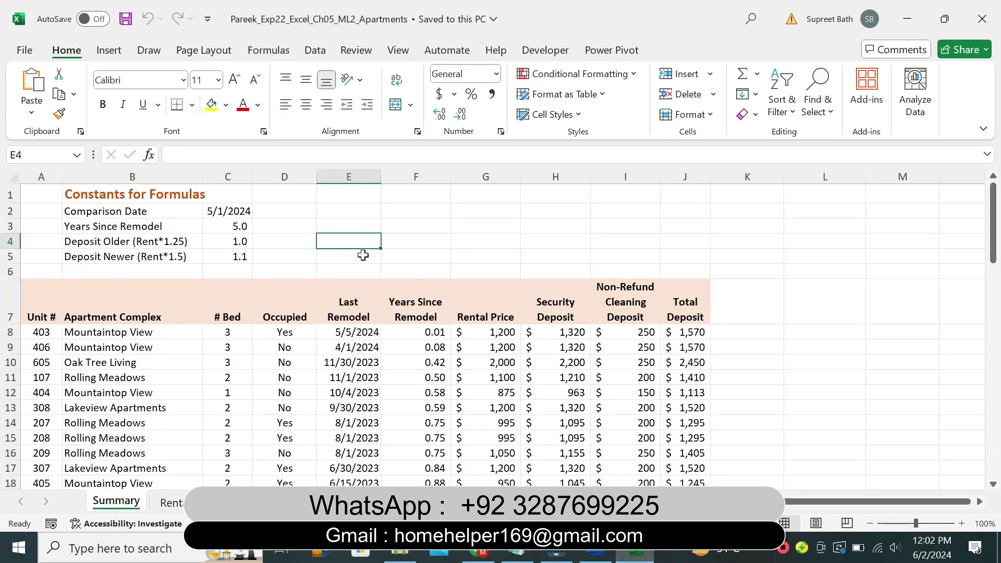
pyautogui.click(328, 296)
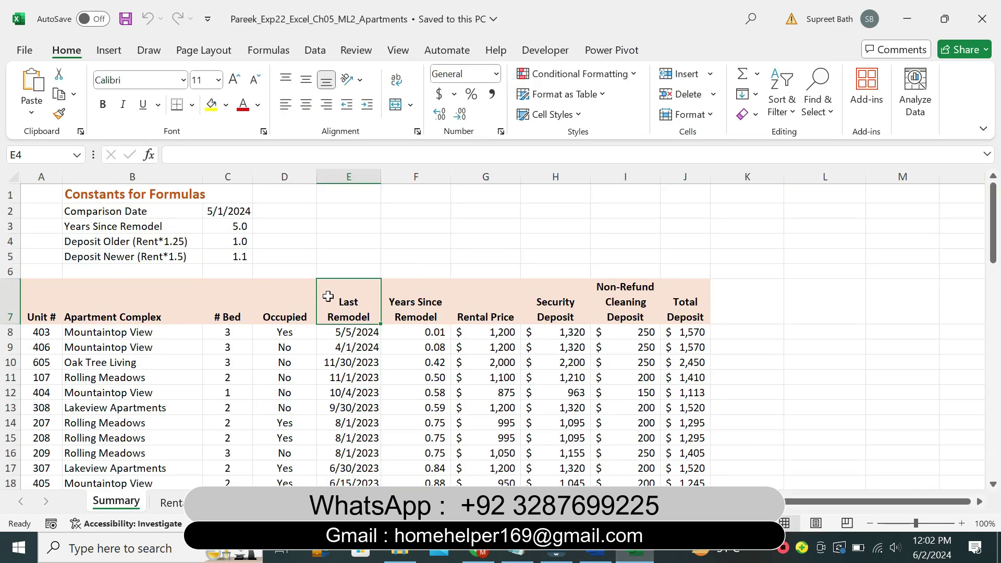
pyautogui.click(413, 275)
# Switch back to Word, set the step 1 instruction text to font size 9 and remove its highlighting
pyautogui.click(596, 554)
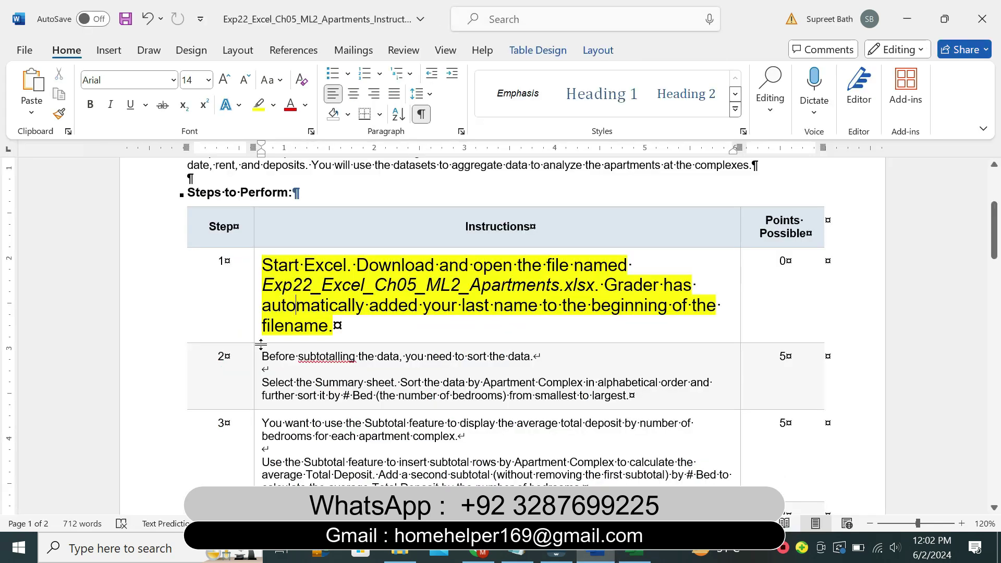
pyautogui.click(255, 342)
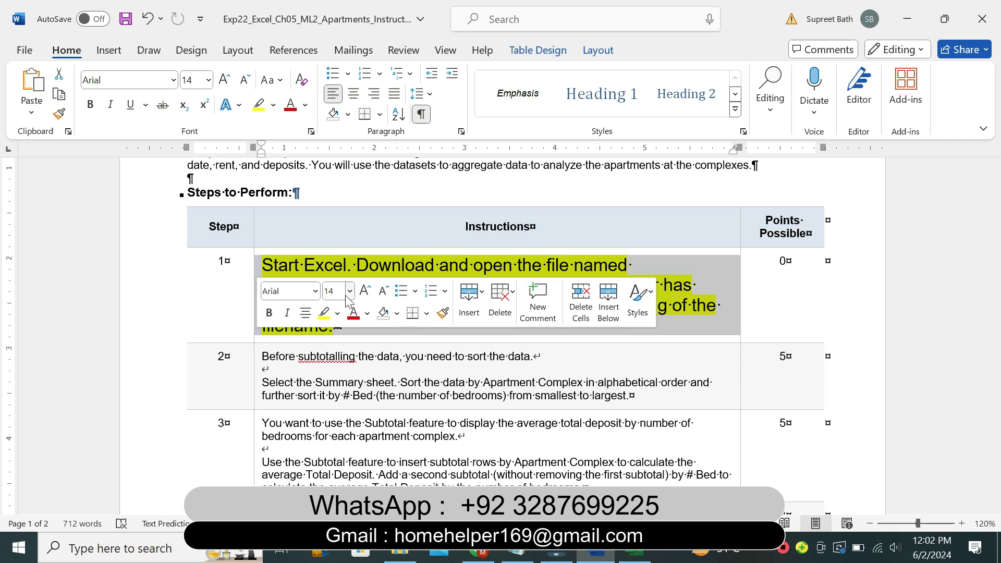
pyautogui.click(350, 292)
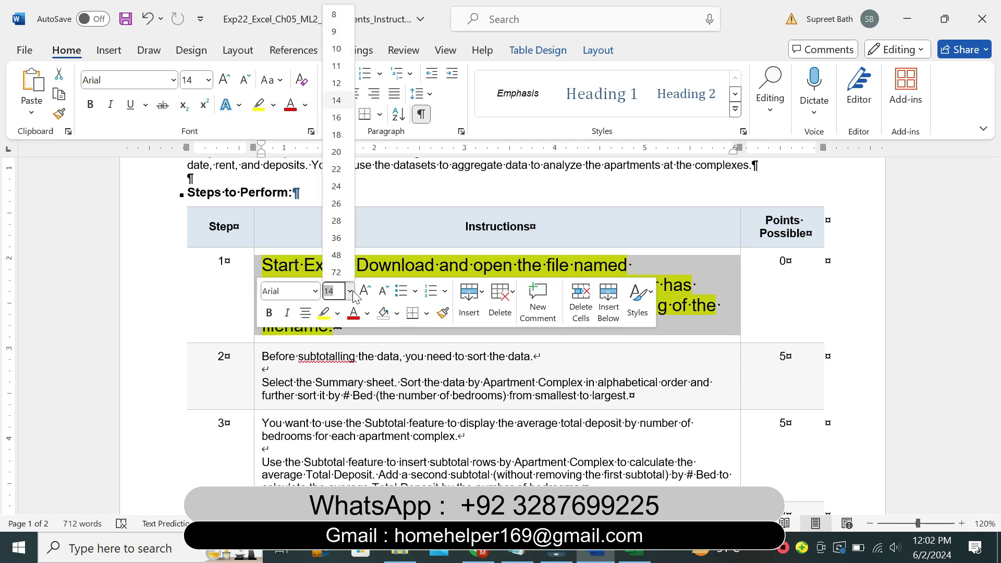
pyautogui.click(335, 32)
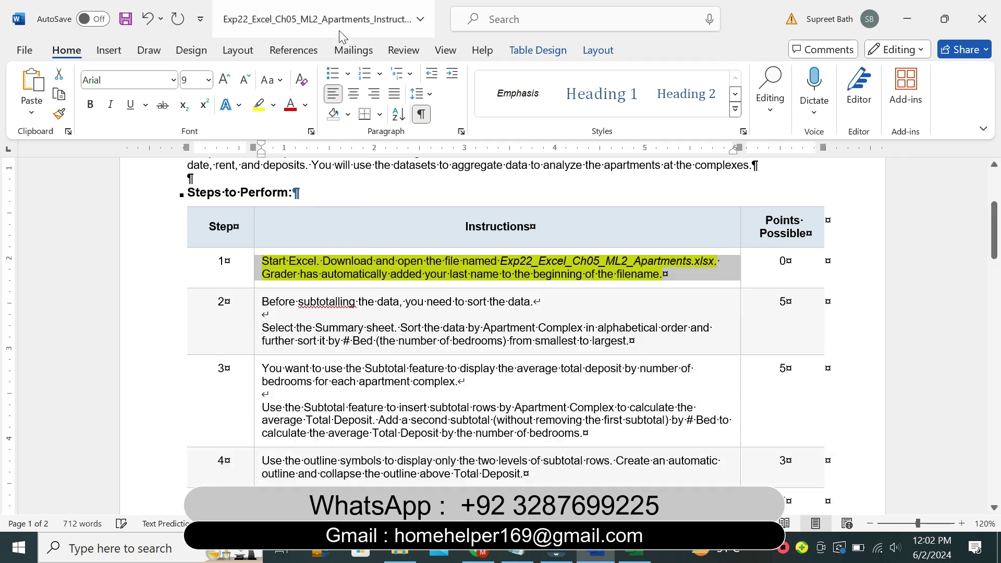
pyautogui.click(272, 108)
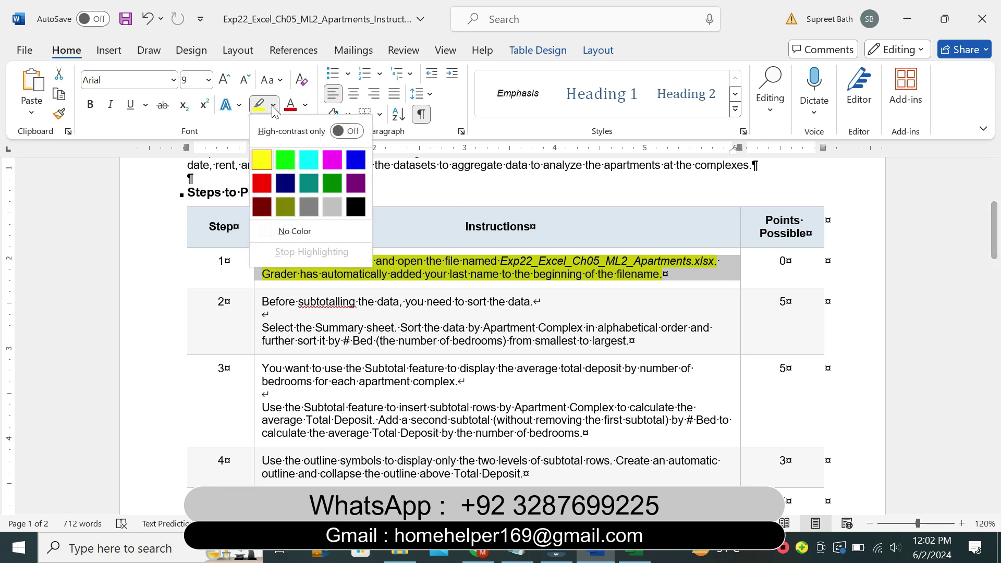
pyautogui.click(288, 235)
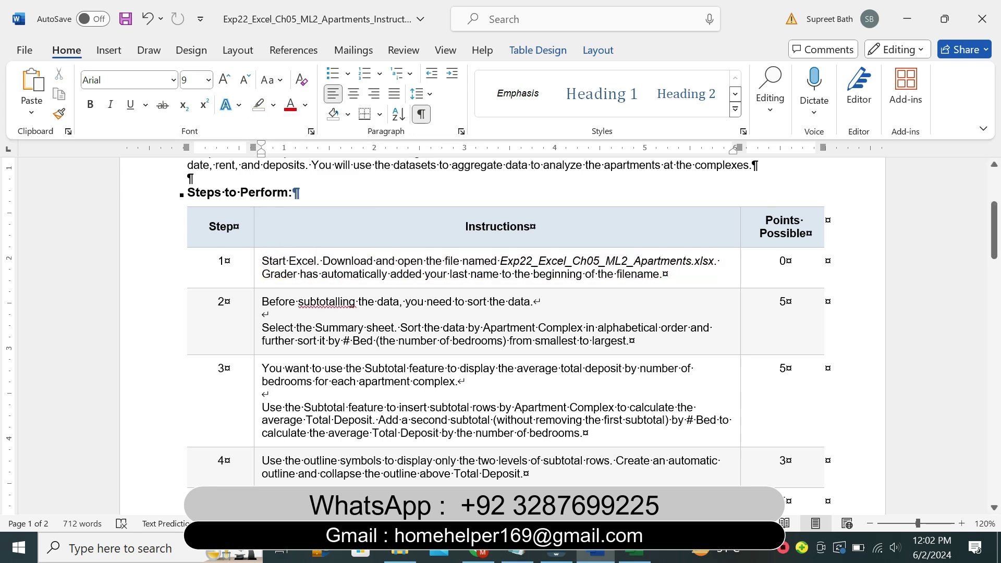
# Set the step 2 instruction text about sorting to font size 14 and highlight it in yellow
pyautogui.click(256, 314)
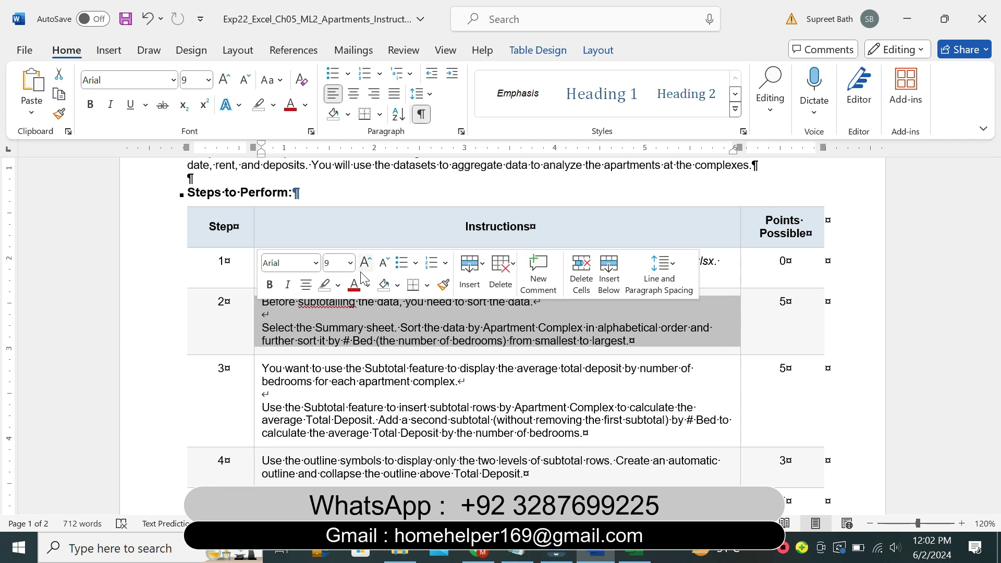
pyautogui.click(350, 263)
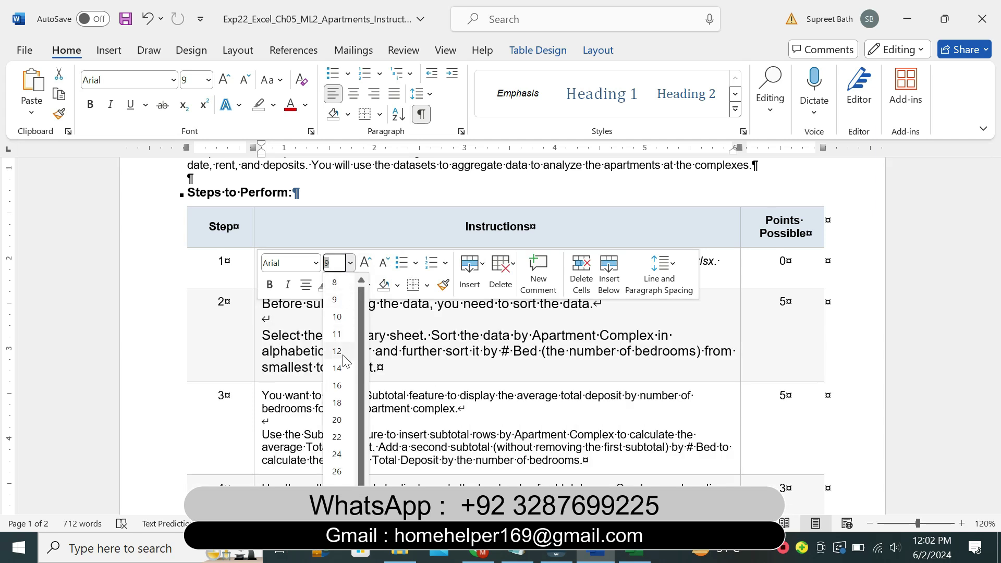
pyautogui.click(337, 368)
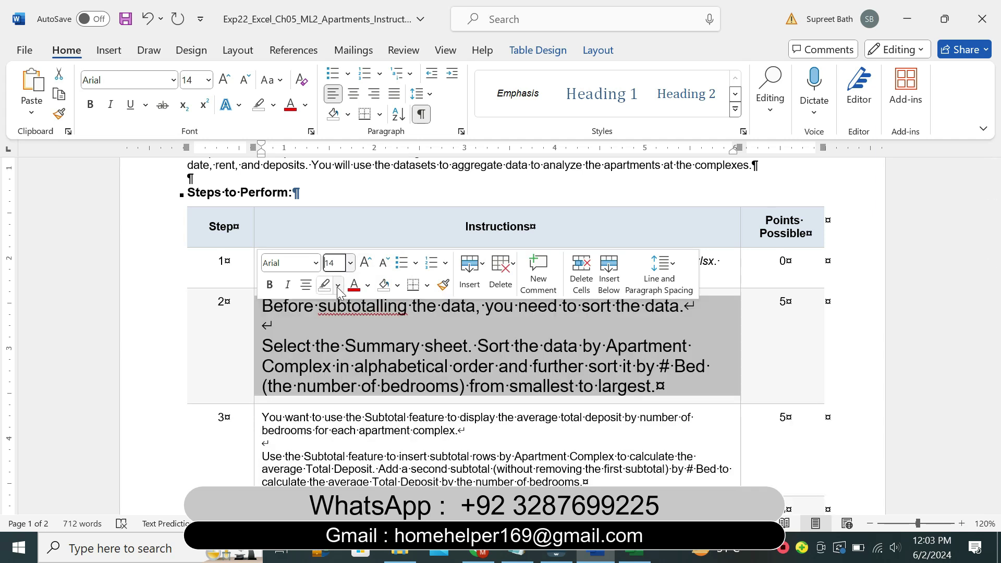
pyautogui.click(338, 285)
pyautogui.click(329, 339)
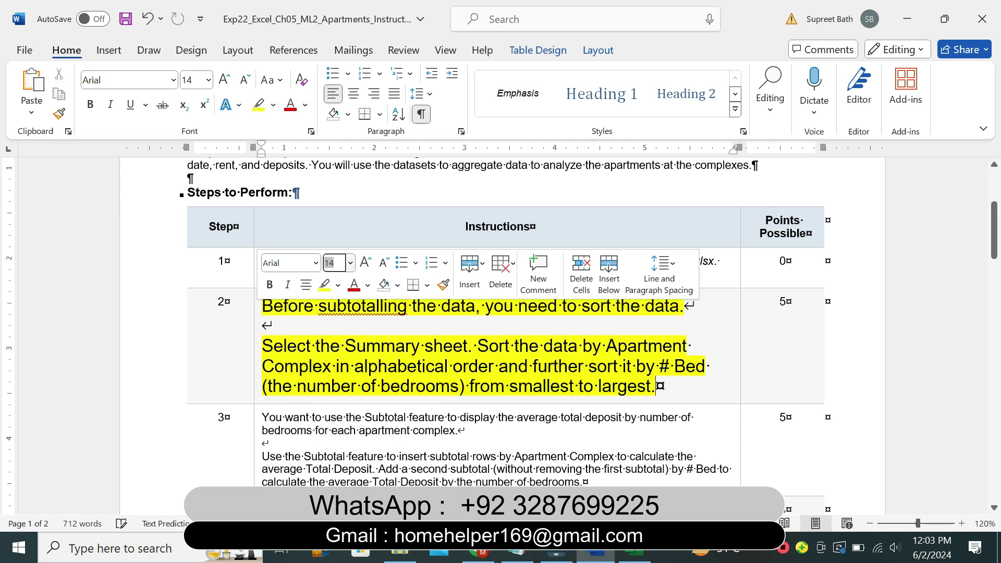
# Change the highlight of "Select the Summary sheet" in the step 2 instructions to turquoise
pyautogui.moveTo(262, 346); pyautogui.dragTo(381, 346)
pyautogui.click(381, 346)
pyautogui.moveTo(262, 346); pyautogui.dragTo(464, 354)
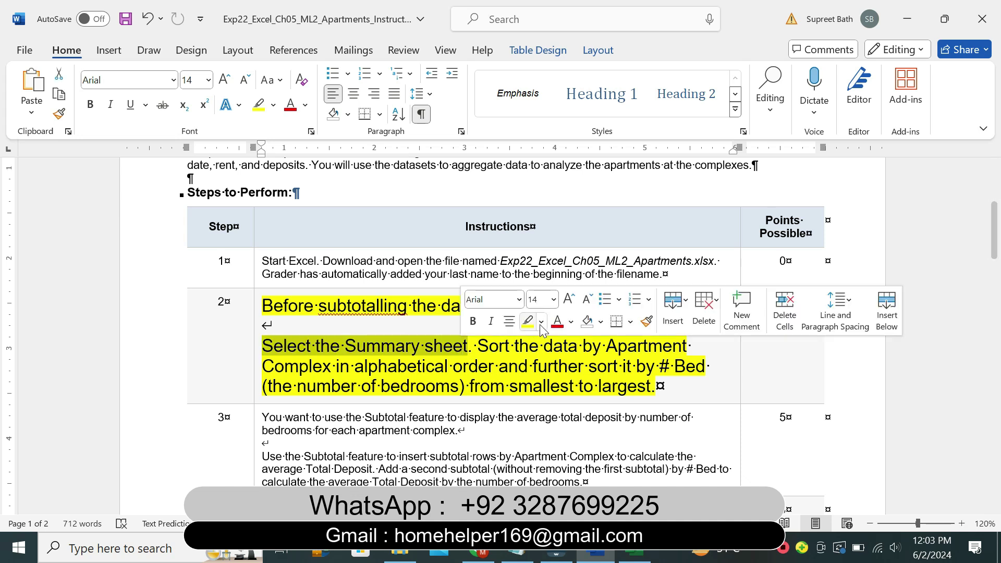
pyautogui.click(542, 322)
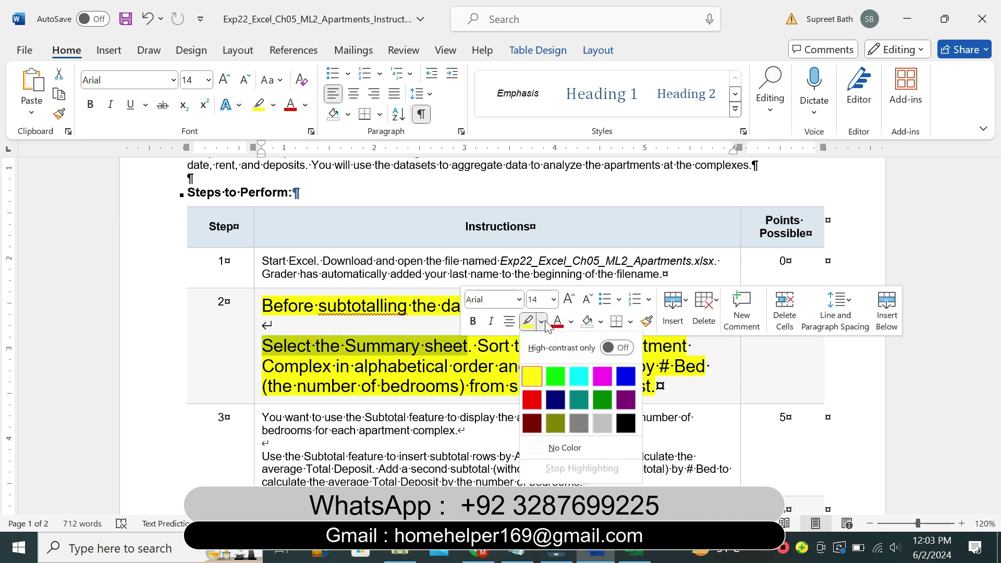
pyautogui.click(580, 376)
pyautogui.moveTo(316, 346); pyautogui.dragTo(467, 345)
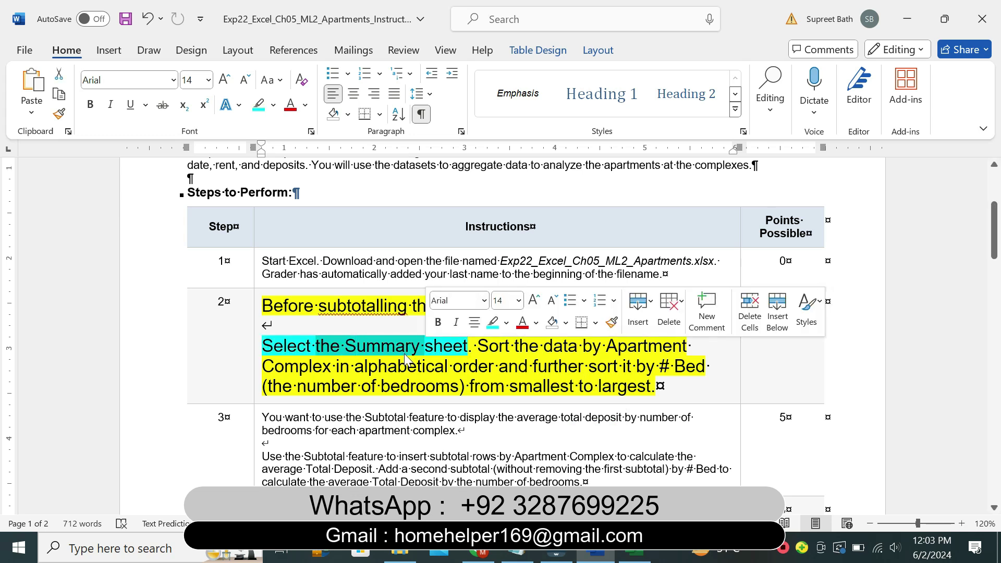
# Switch to Excel and check that the Summary sheet with the apartment list is the active one
pyautogui.click(635, 552)
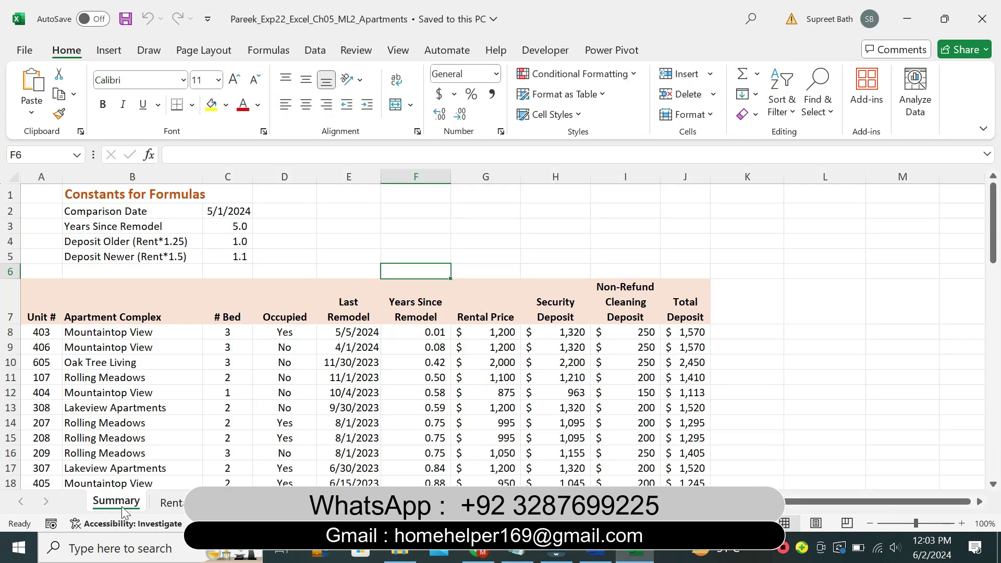
pyautogui.click(217, 451)
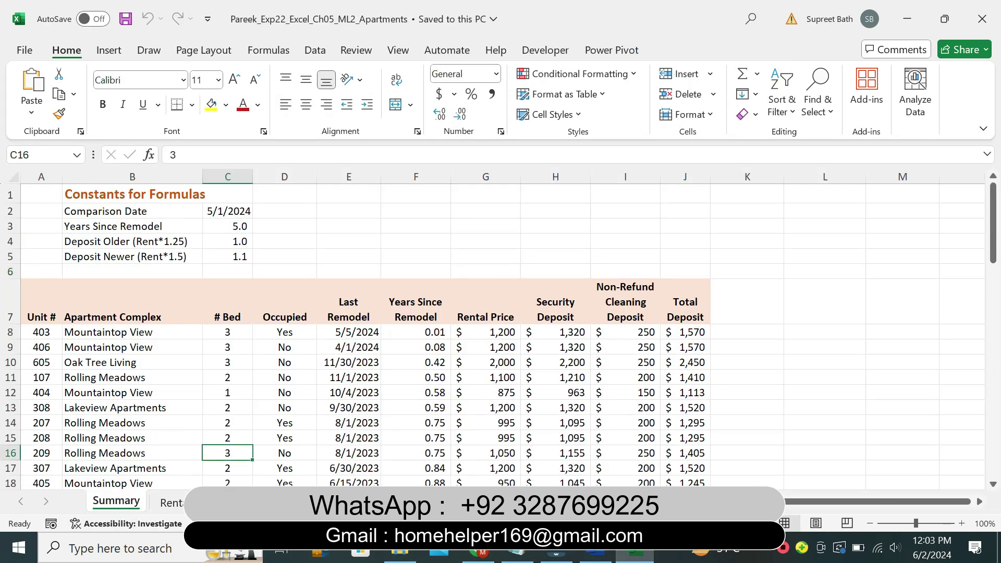
pyautogui.doubleClick(218, 451)
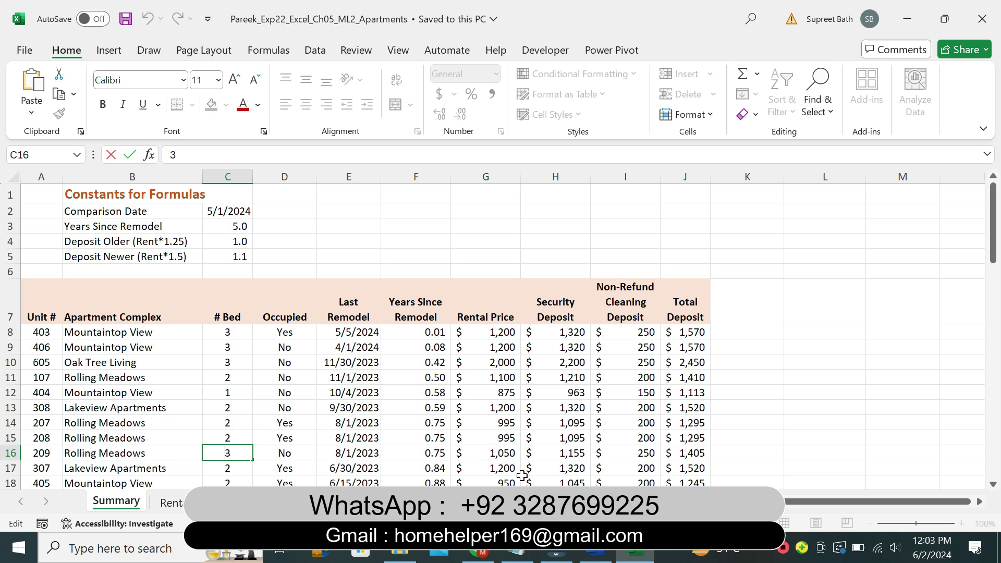
# Return to Word and highlight the rest of the step 2 sorting instruction in turquoise, up to "smallest to largest."
pyautogui.click(595, 556)
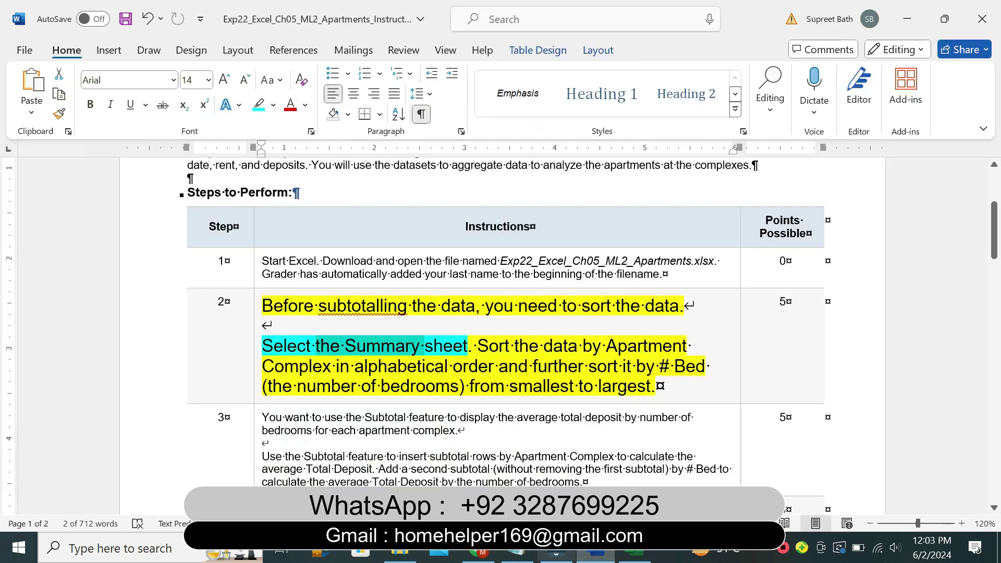
pyautogui.moveTo(468, 345); pyautogui.dragTo(657, 387)
pyautogui.click(665, 358)
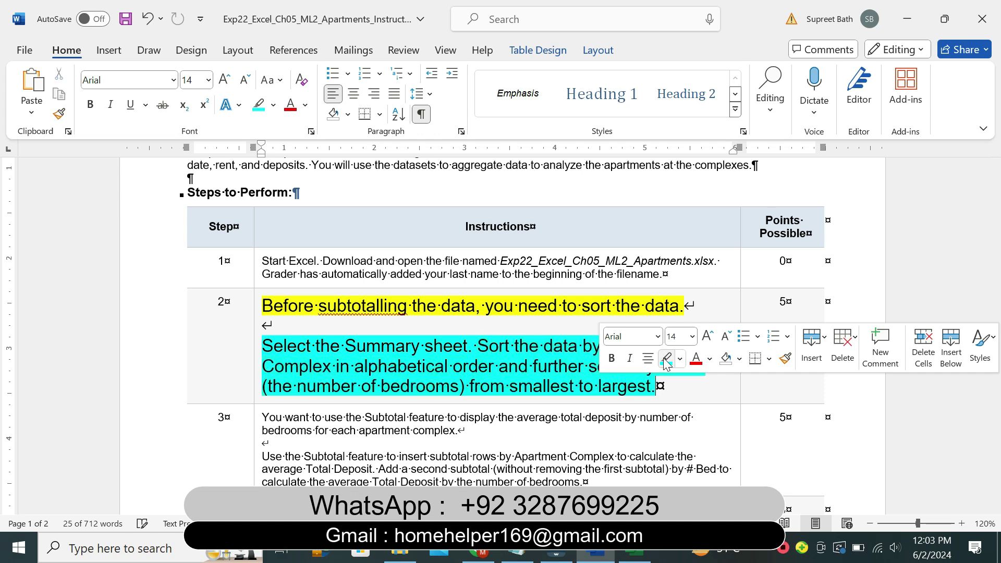
pyautogui.press('Up')
# Switch to Excel and start a custom sort of the Summary data by Apartment Complex, A to Z
pyautogui.moveTo(489, 345); pyautogui.dragTo(498, 366)
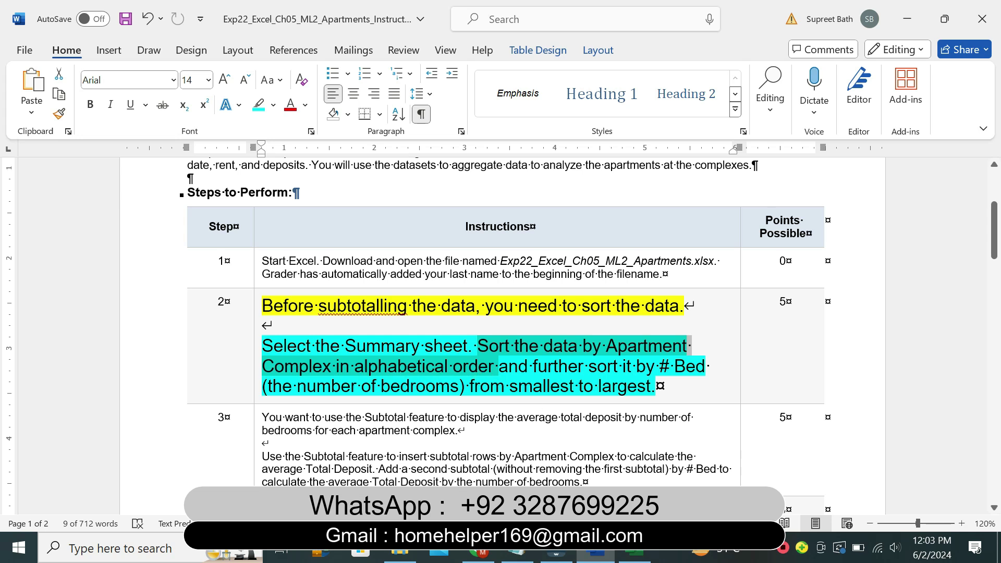
pyautogui.click(635, 555)
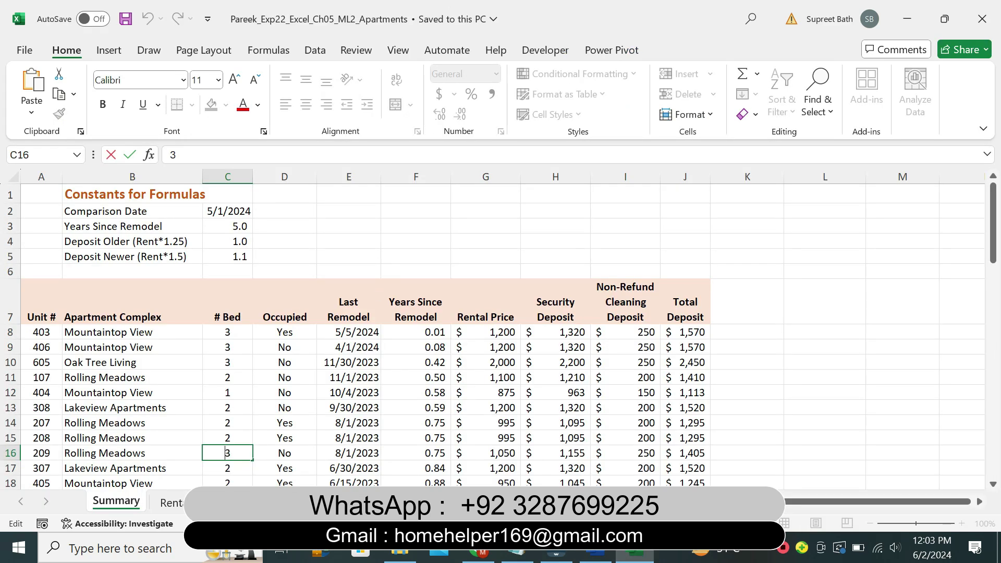
pyautogui.click(315, 50)
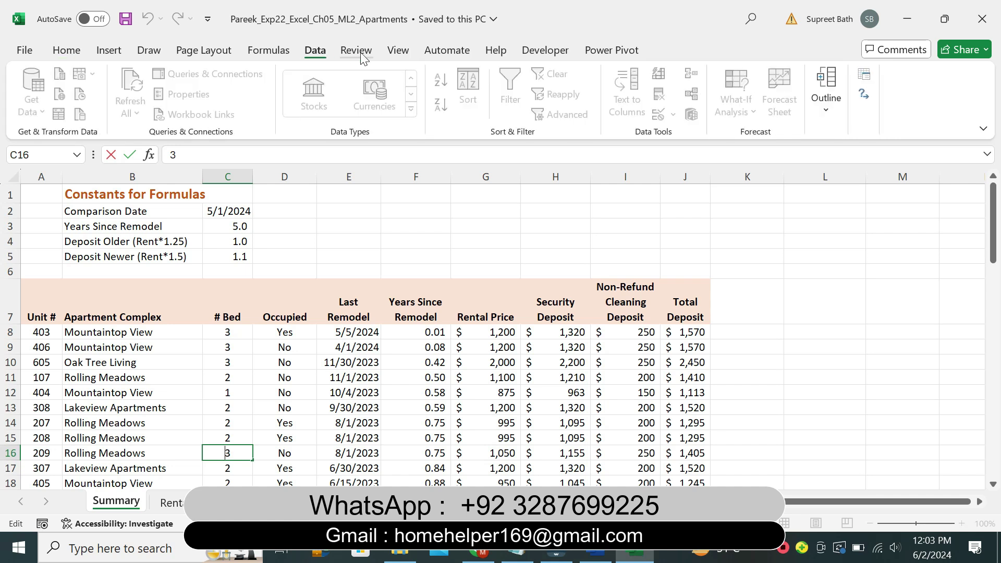
pyautogui.click(341, 297)
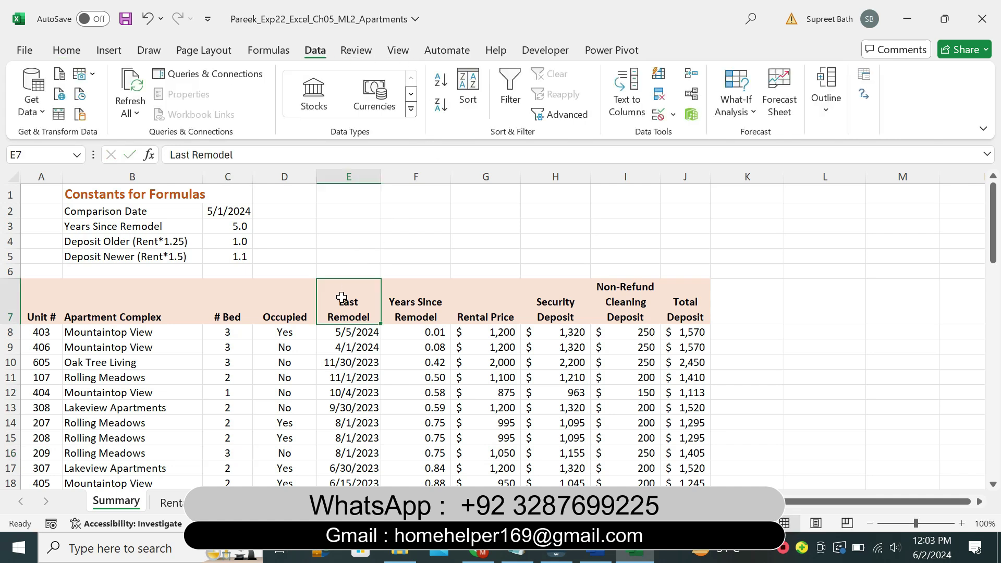
pyautogui.click(468, 88)
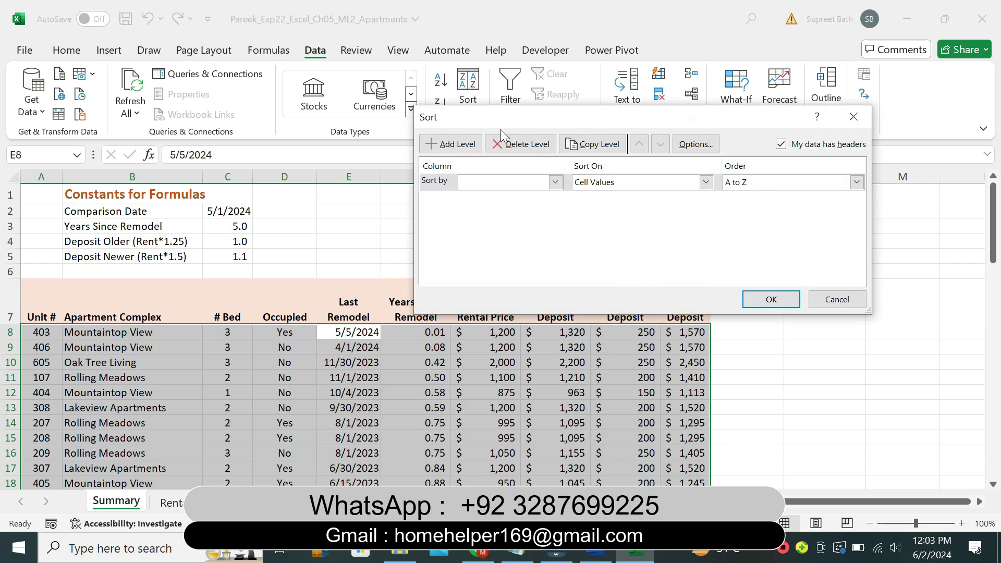
pyautogui.click(555, 182)
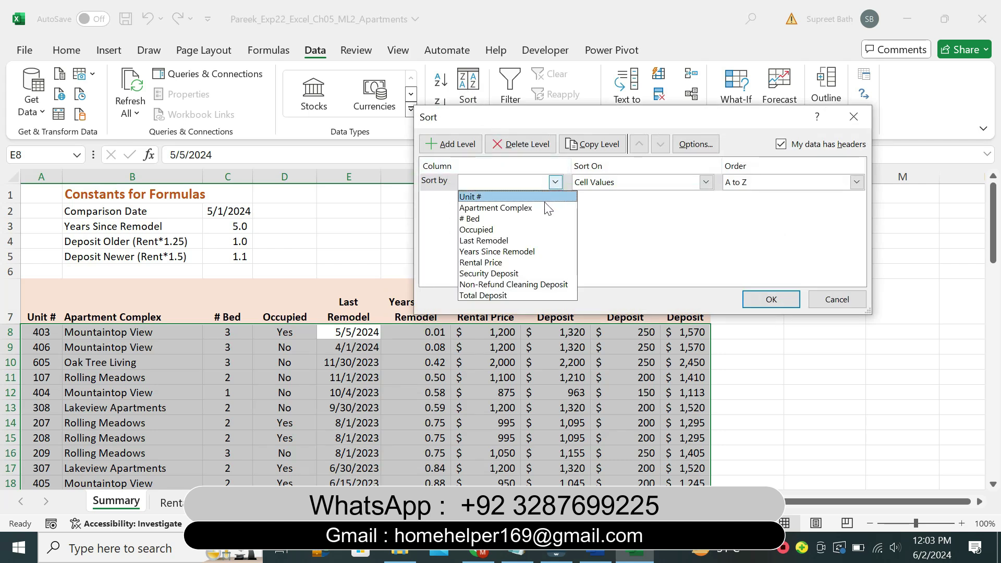
pyautogui.click(546, 208)
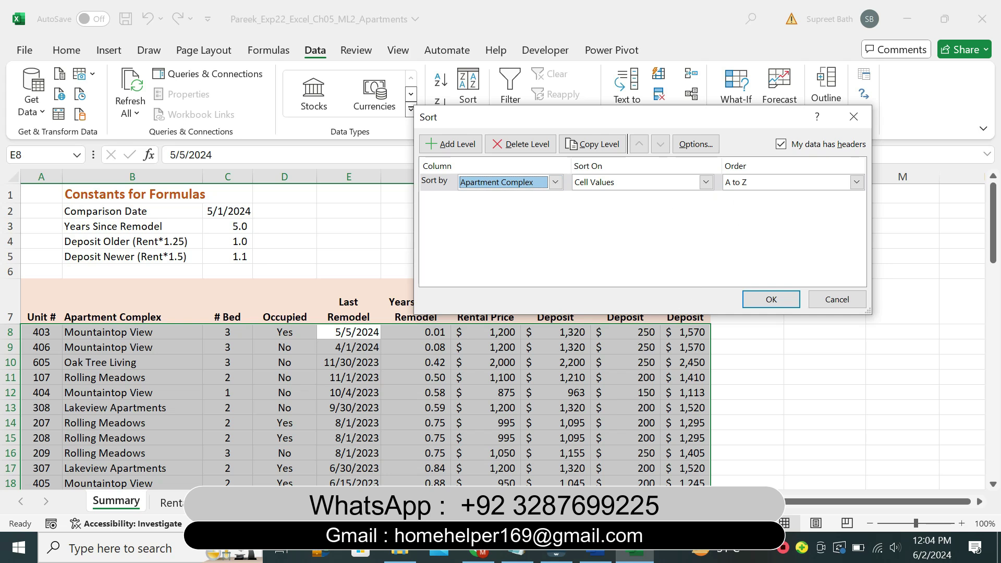
# Recheck the step 2 instruction in Word, then add a second sort level in Excel by # Bed, Smallest to Largest, and apply the sort
pyautogui.click(595, 556)
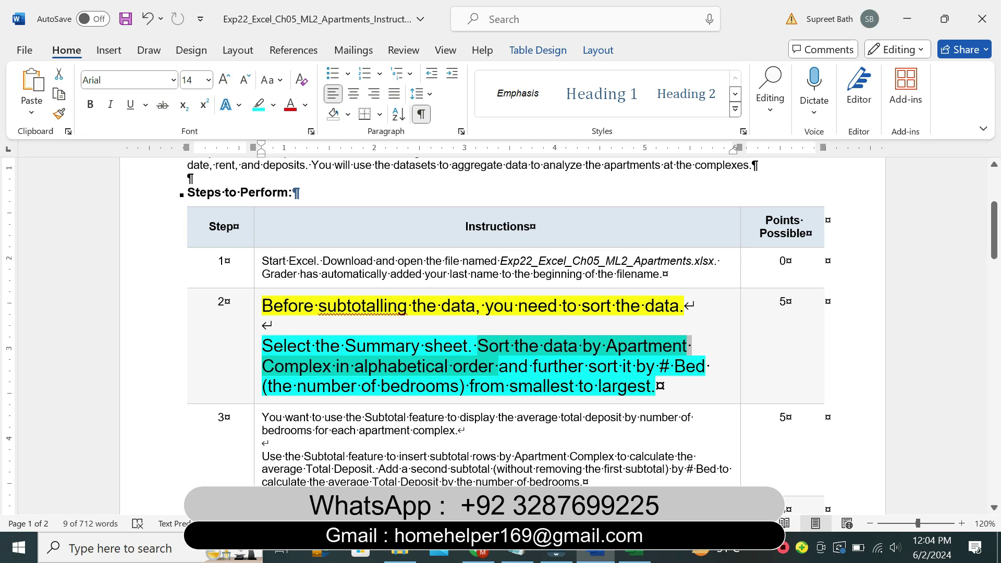
pyautogui.moveTo(499, 366); pyautogui.dragTo(630, 392)
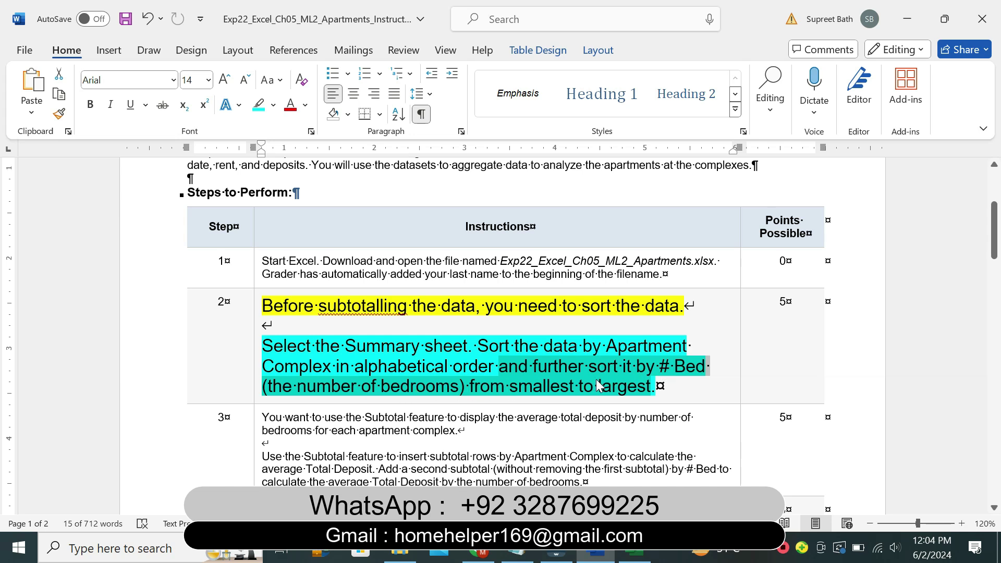
pyautogui.click(636, 555)
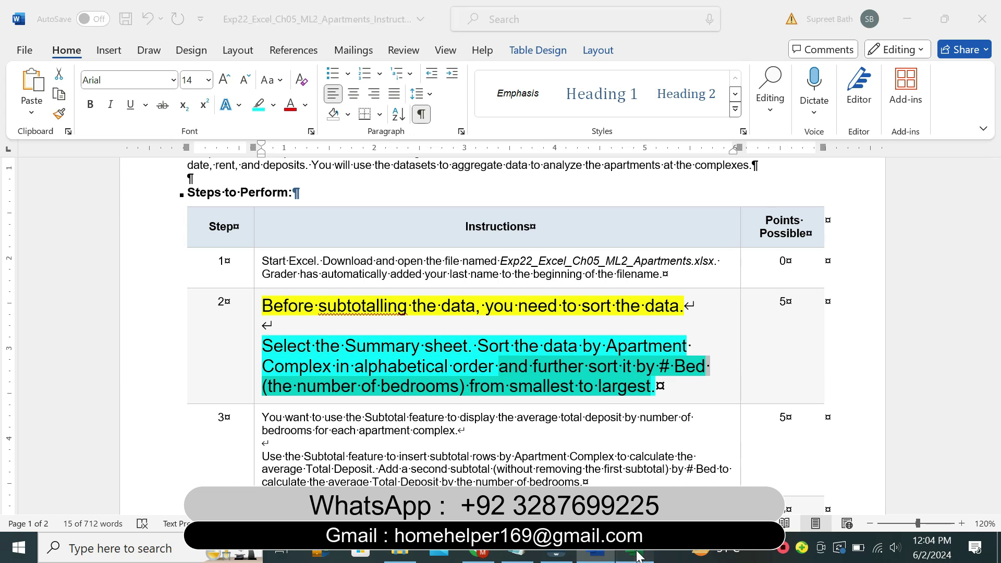
pyautogui.click(457, 140)
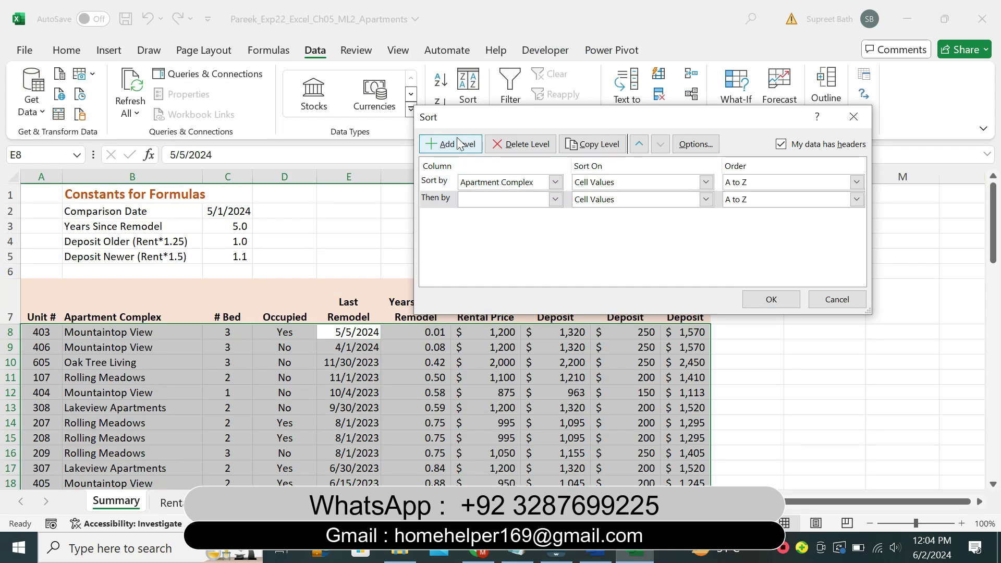
pyautogui.click(555, 200)
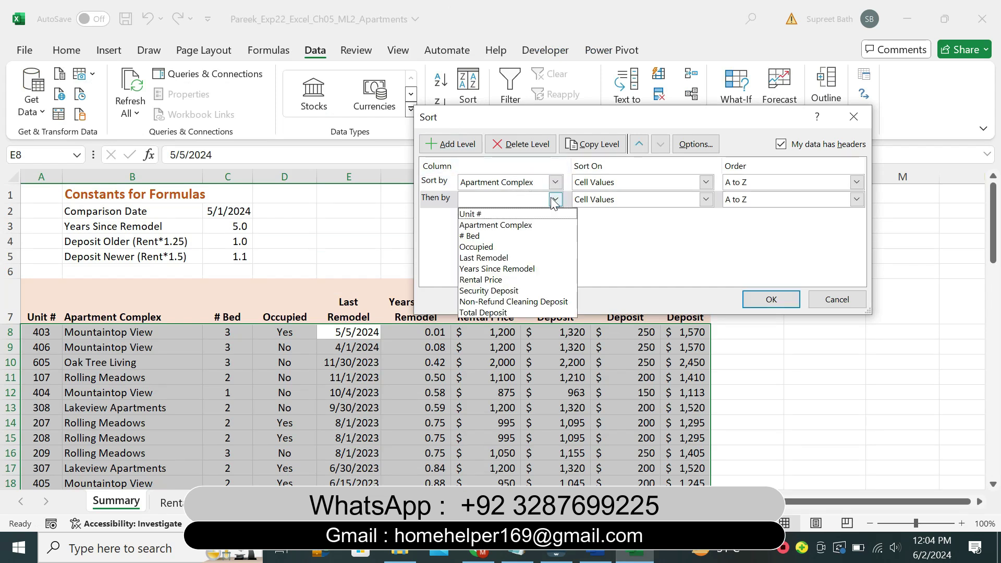
pyautogui.click(524, 235)
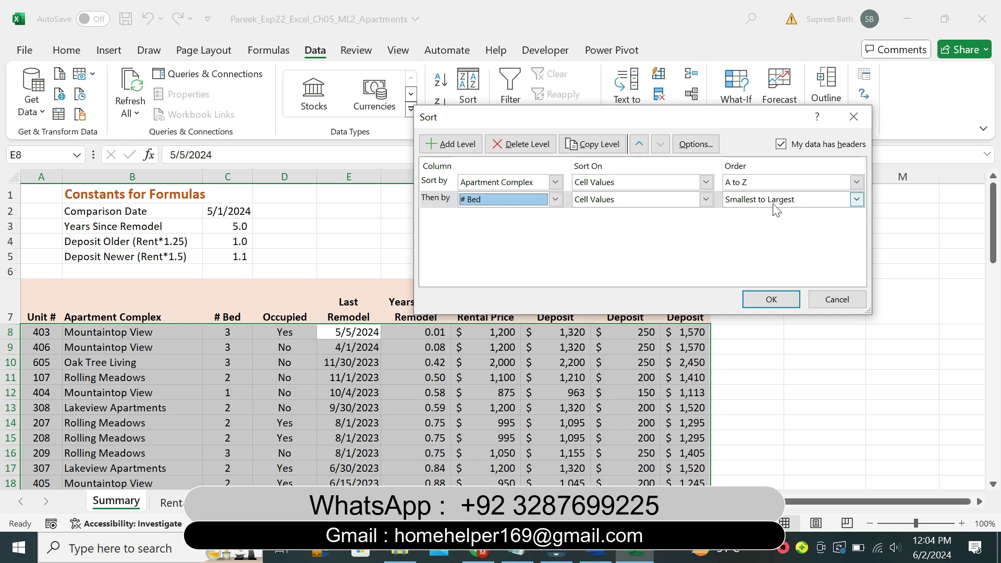
pyautogui.click(765, 298)
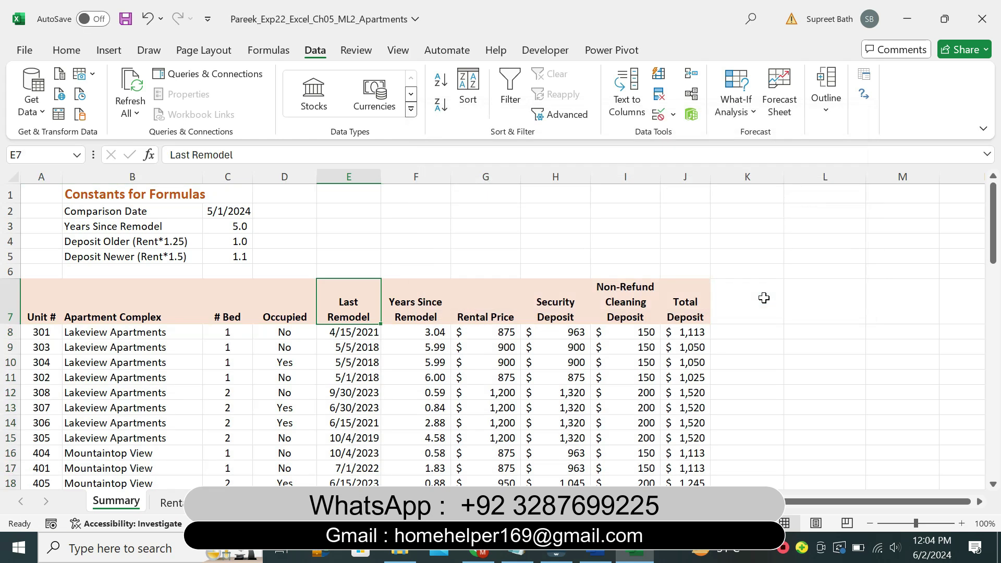
# Return to Word and reset the step 2 instruction text to font size 9 with no highlight color
pyautogui.click(597, 556)
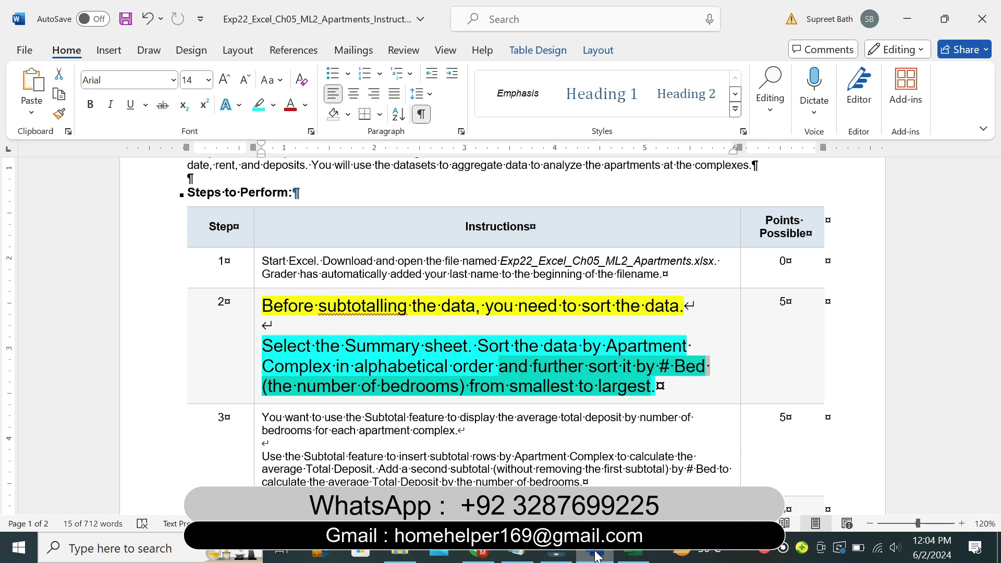
pyautogui.click(254, 390)
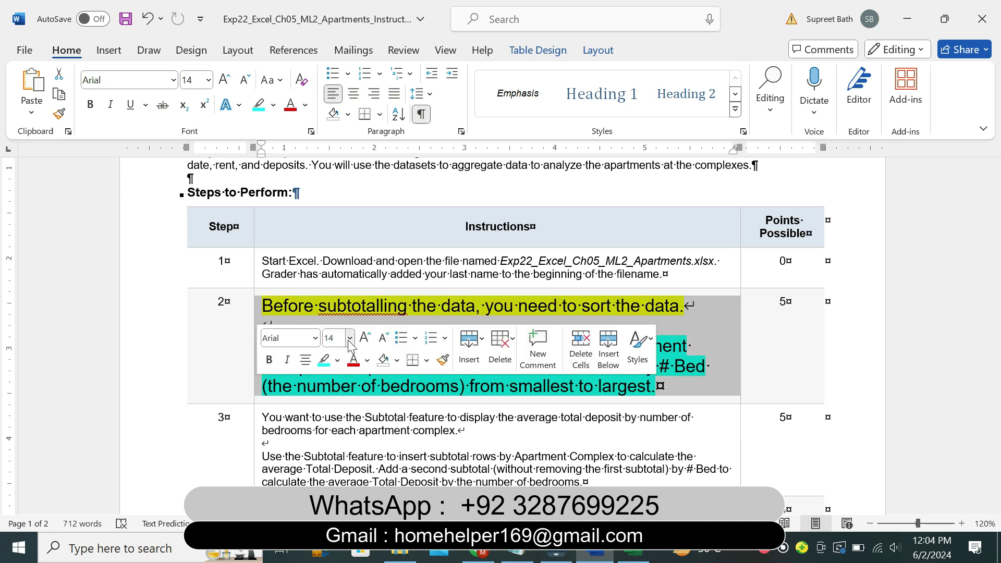
pyautogui.click(349, 339)
pyautogui.click(344, 77)
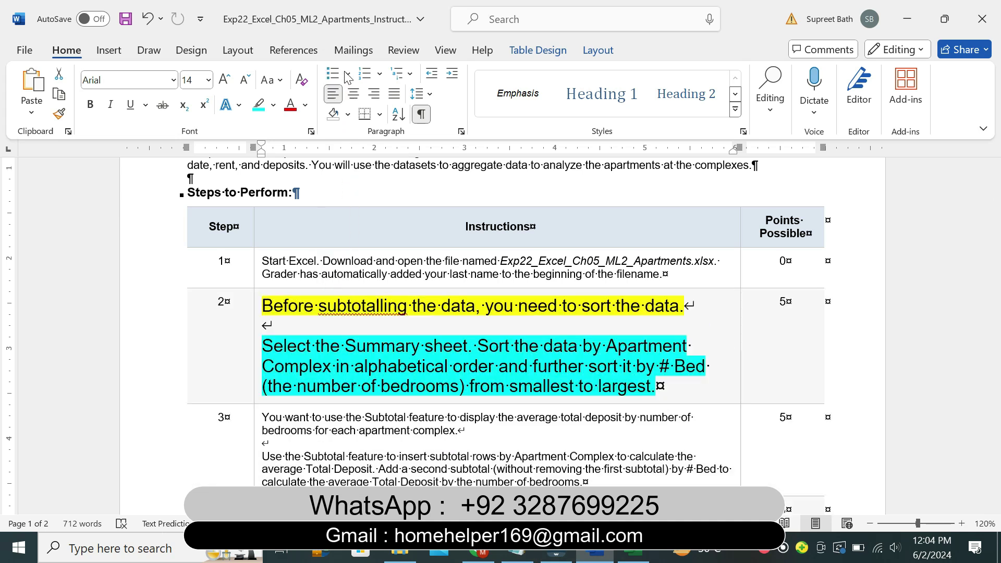
pyautogui.click(273, 107)
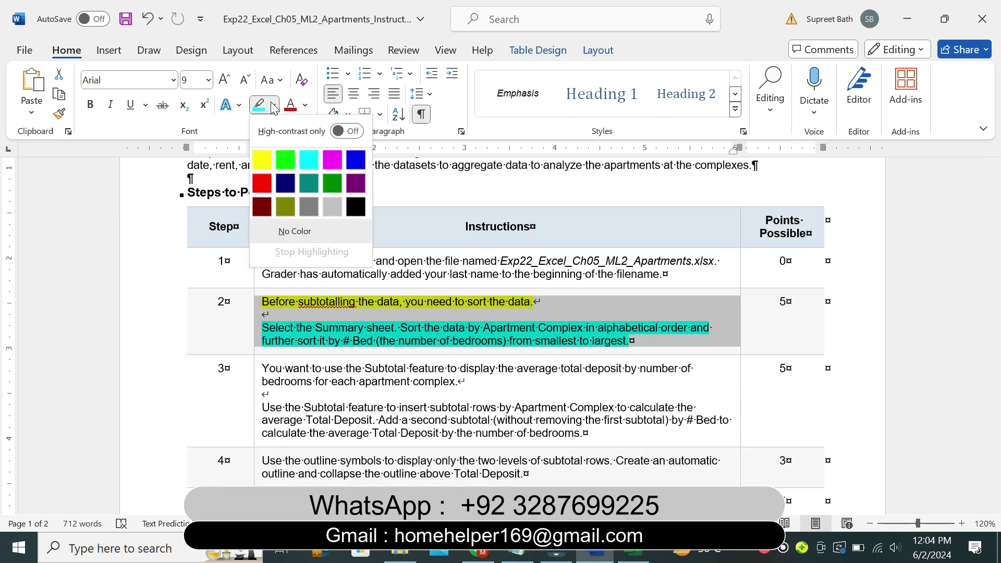
pyautogui.click(291, 228)
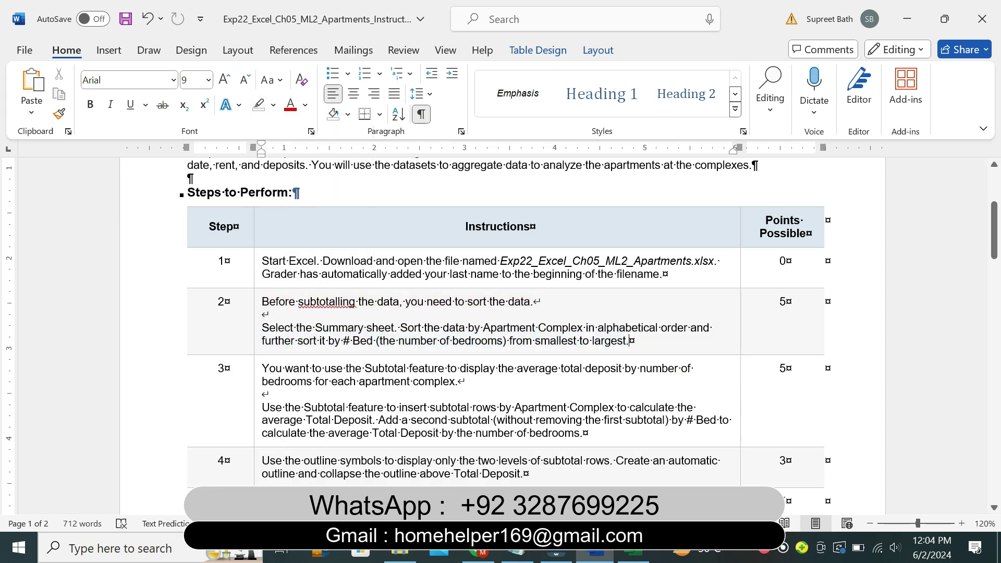
# Set the step 3 instruction text about the Subtotal feature to font size 14 and highlight it in yellow
pyautogui.click(254, 387)
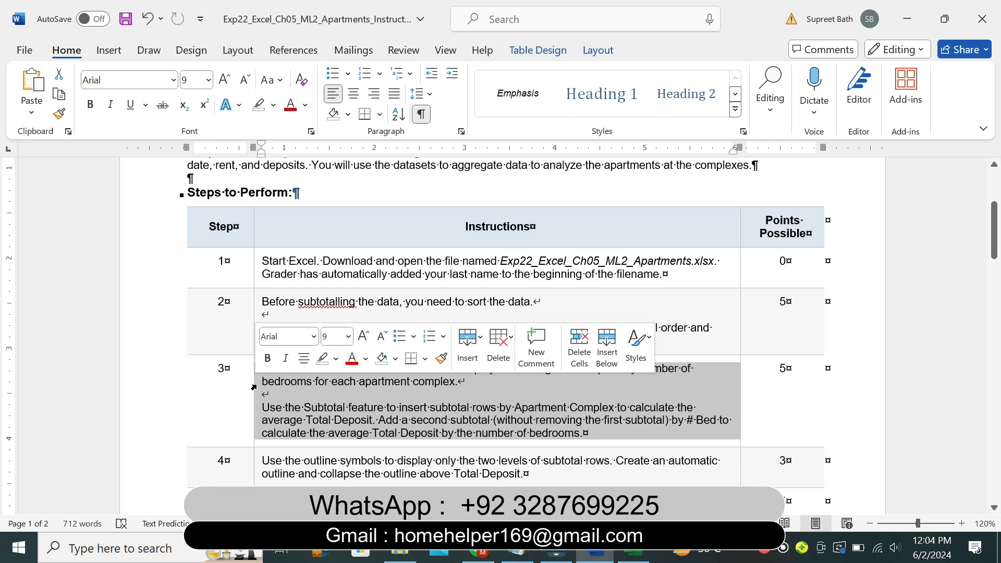
pyautogui.click(349, 337)
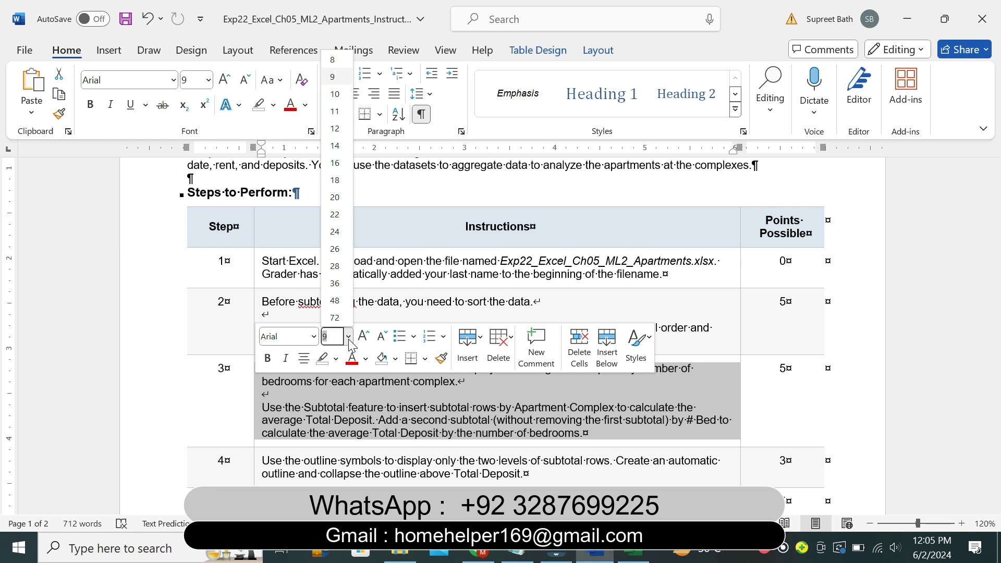
pyautogui.click(348, 147)
pyautogui.click(273, 105)
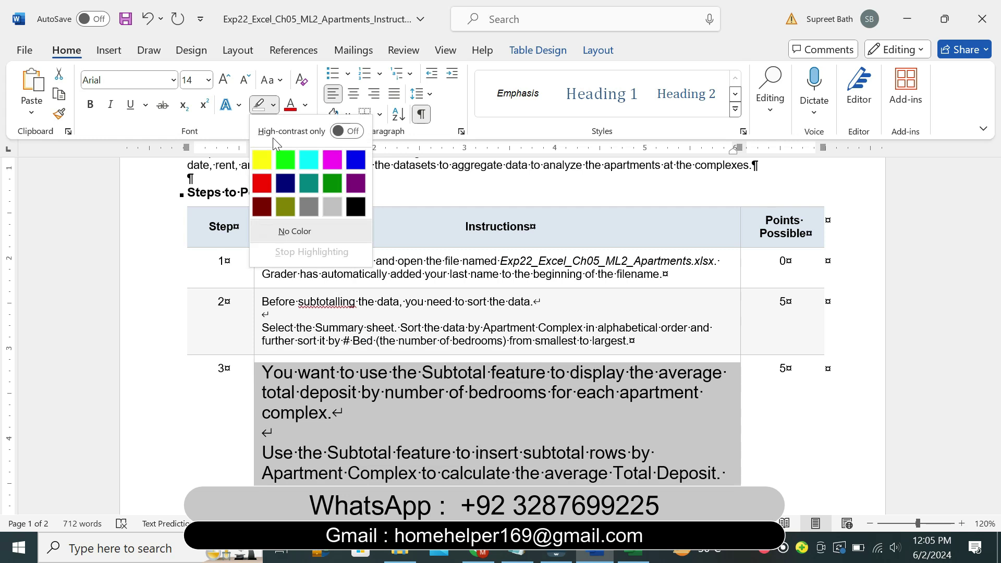
pyautogui.click(263, 160)
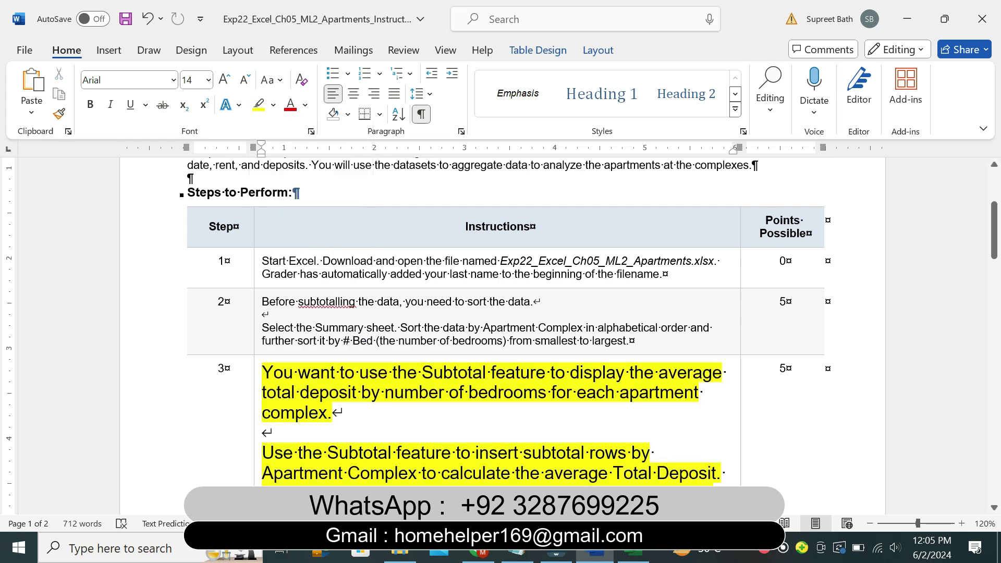
# Change the step 3 highlight to turquoise from "Use the Subtotal feature" through "(without removing the first subtotal)"
pyautogui.moveTo(993, 235)
pyautogui.mouseDown()
pyautogui.moveTo(971, 224)
pyautogui.moveTo(996, 246)
pyautogui.moveTo(997, 232)
pyautogui.moveTo(997, 256)
pyautogui.mouseUp()
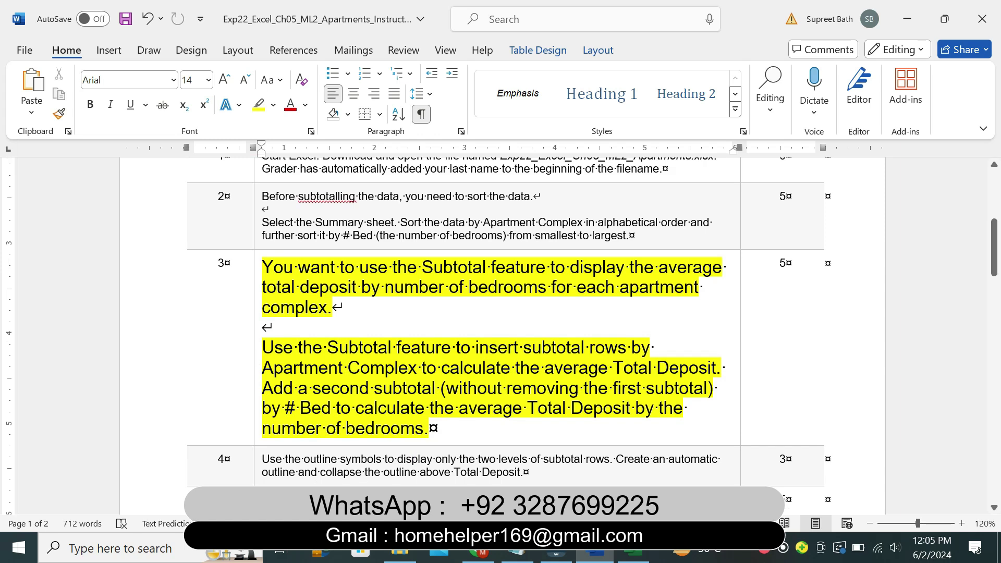
pyautogui.moveTo(262, 347); pyautogui.dragTo(713, 388)
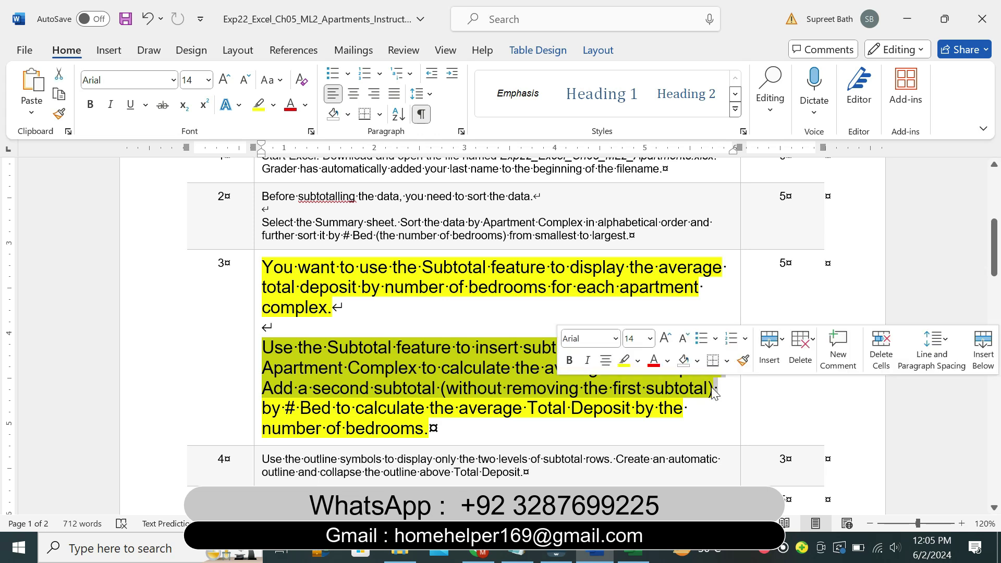
pyautogui.click(638, 361)
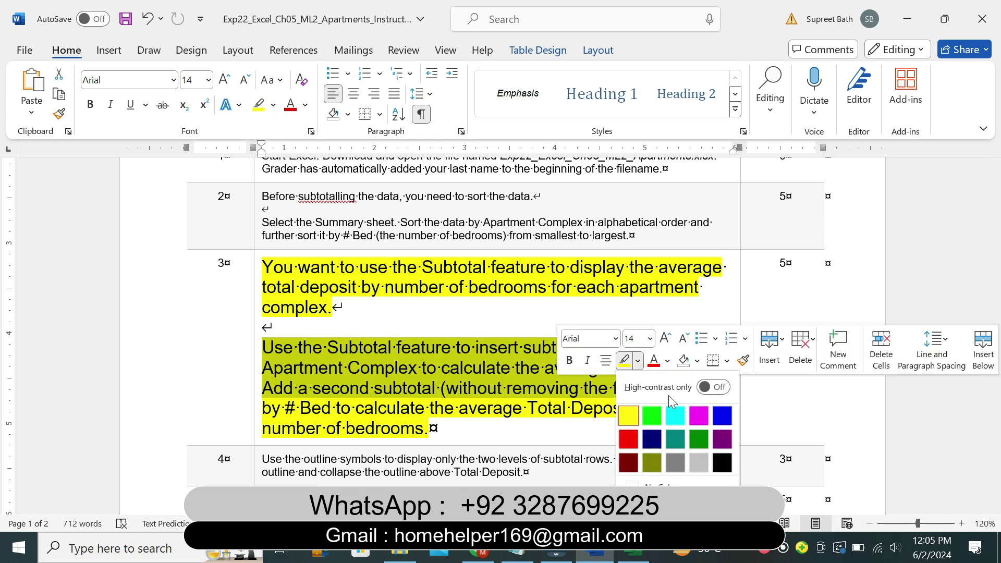
pyautogui.click(673, 412)
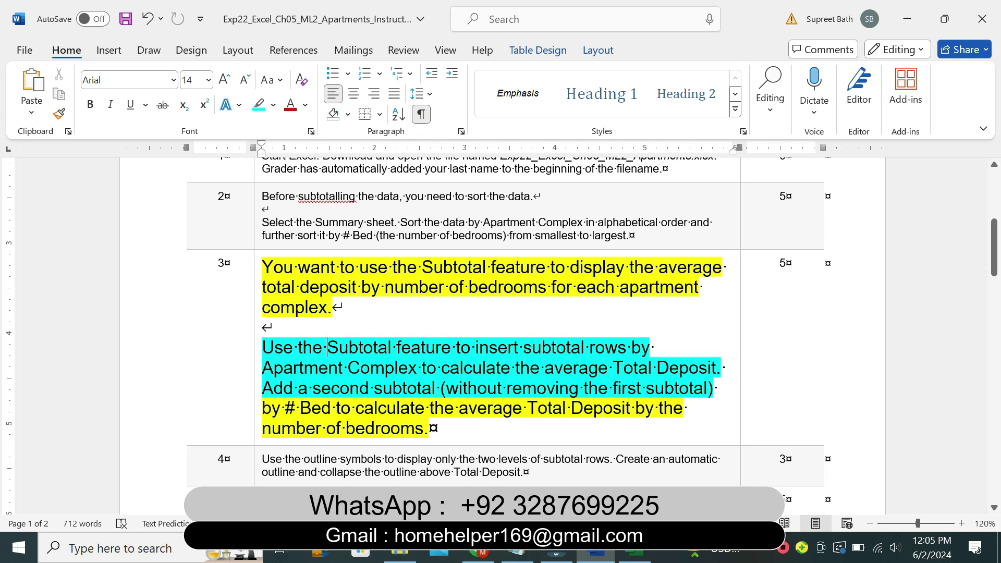
pyautogui.press('alt')
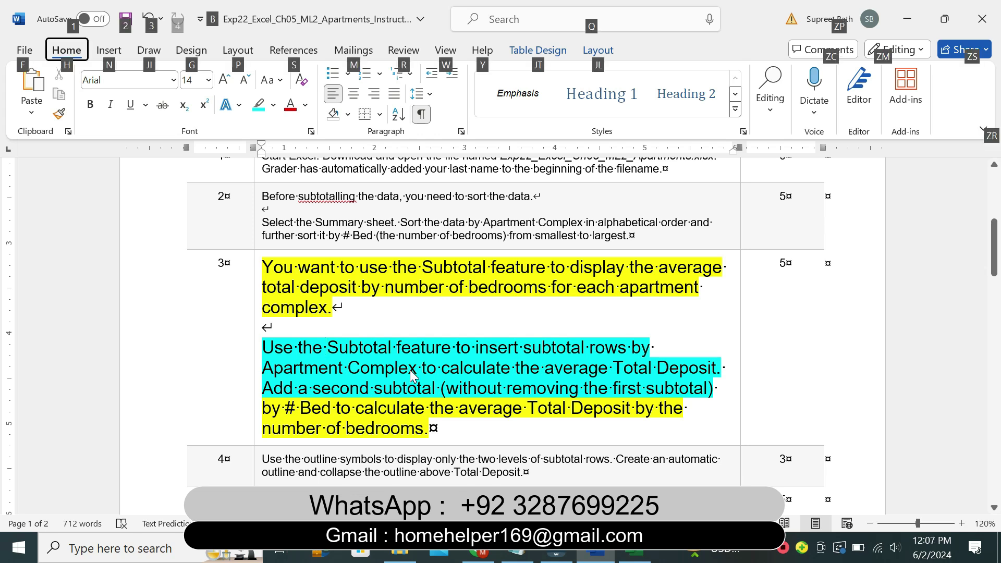
pyautogui.click(411, 370)
# Switch to Excel and insert subtotals at each change in Apartment Complex, using the Average function on Total Deposit
pyautogui.moveTo(262, 347); pyautogui.dragTo(715, 388)
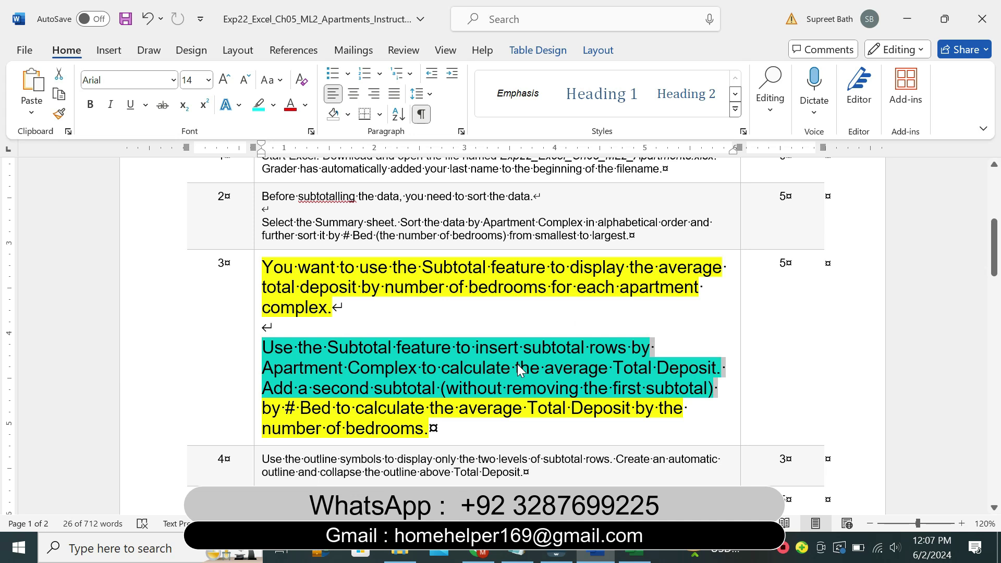
pyautogui.click(637, 554)
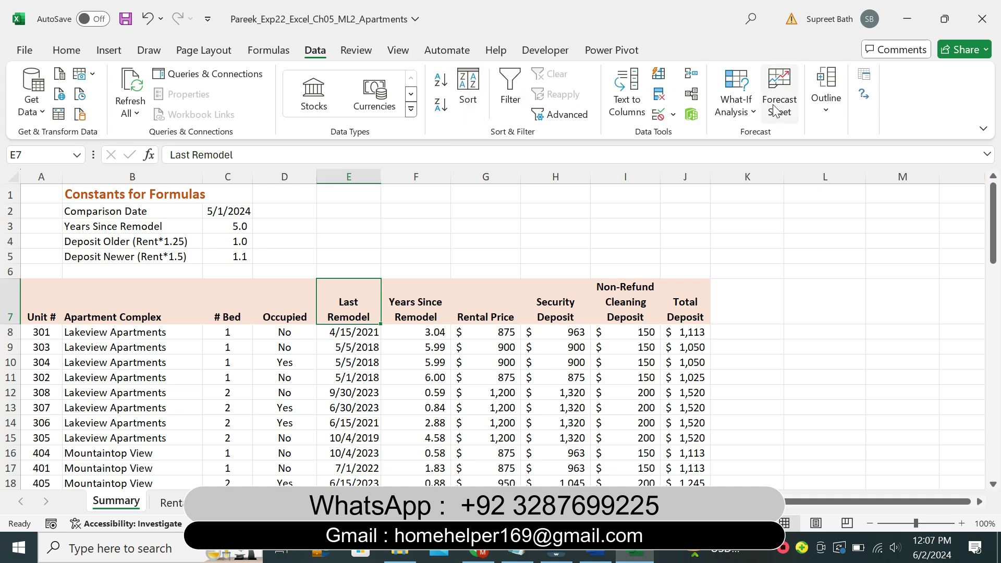
pyautogui.click(826, 93)
pyautogui.click(889, 174)
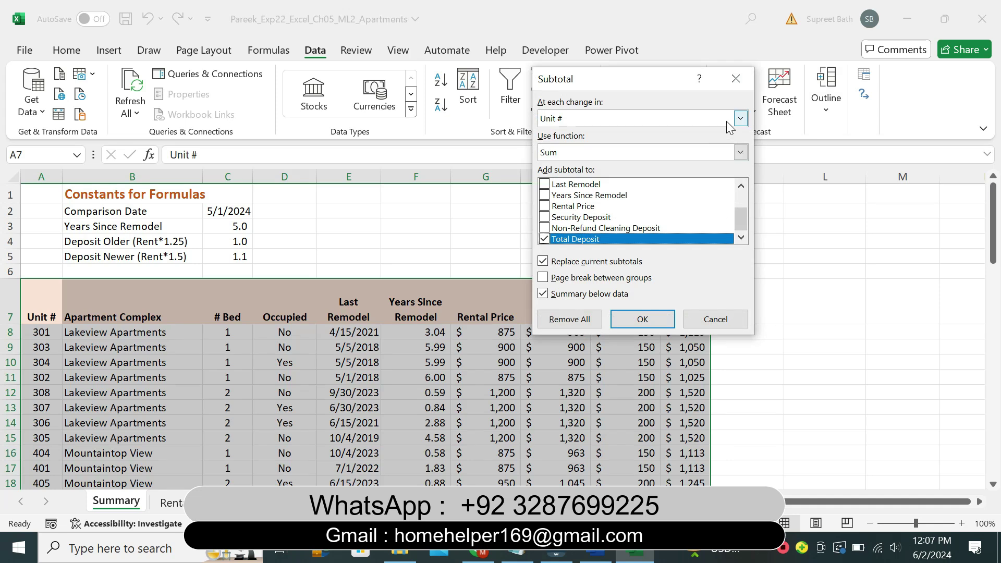
pyautogui.click(730, 120)
pyautogui.click(676, 145)
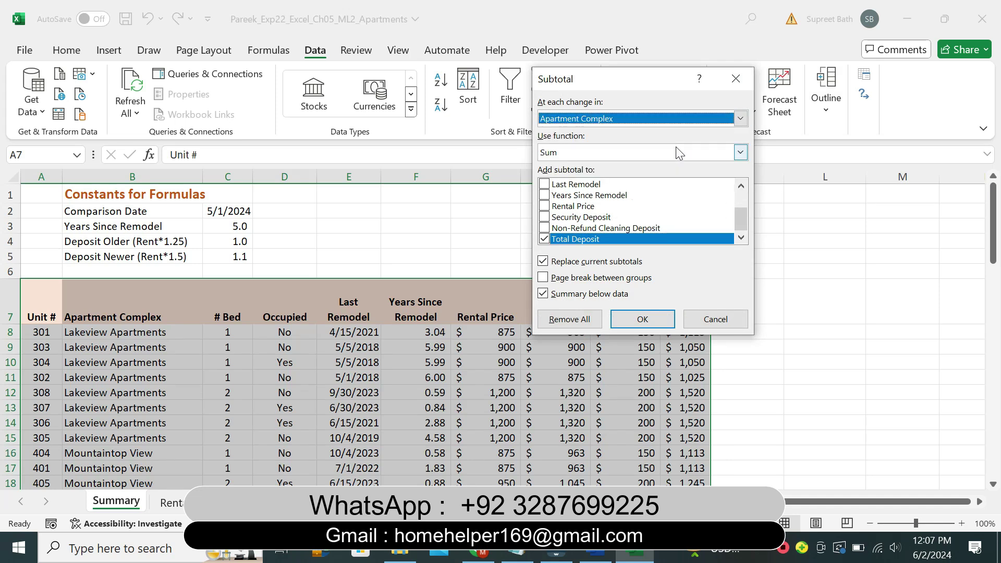
pyautogui.click(740, 152)
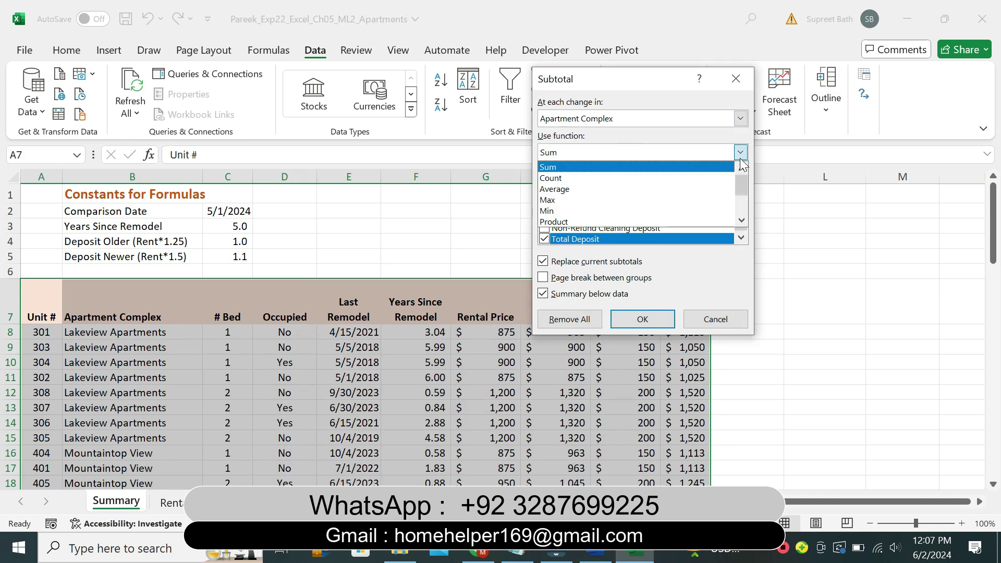
pyautogui.click(640, 186)
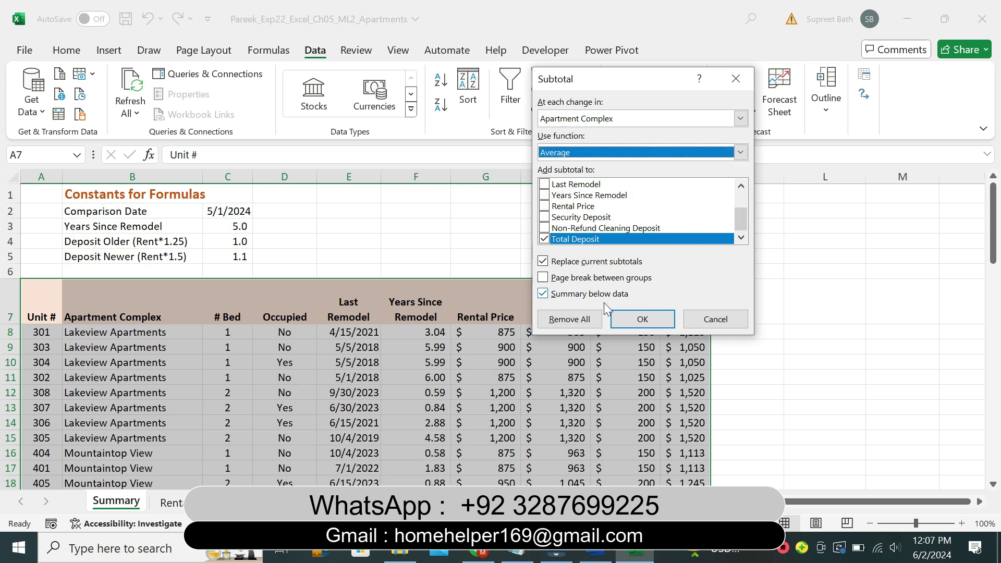
pyautogui.click(639, 318)
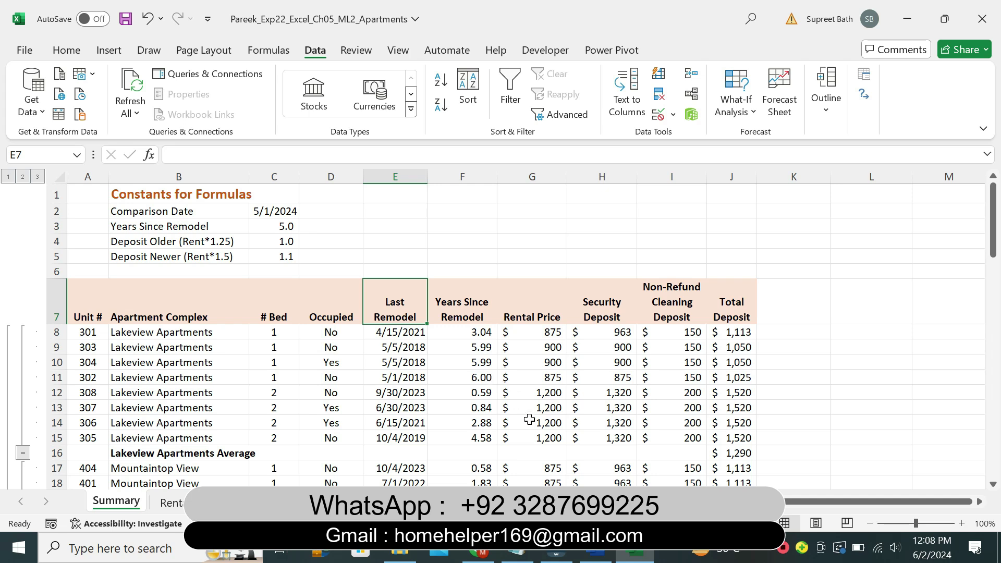
# In Word, highlight the rest of the step 3 instruction in turquoise and select "by # Bed to calculate the average Total Deposit by the number of bedrooms."
pyautogui.click(599, 553)
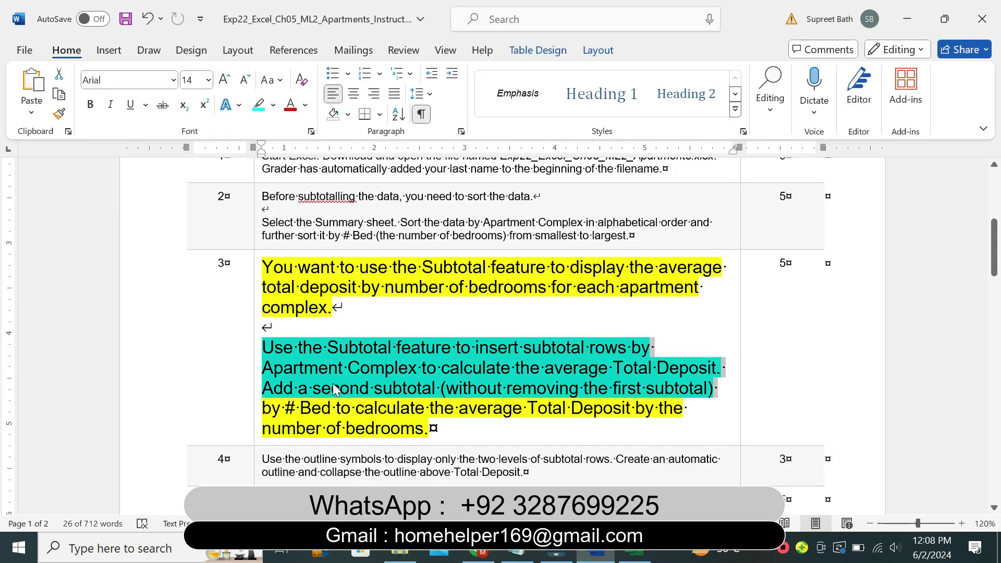
pyautogui.click(298, 389)
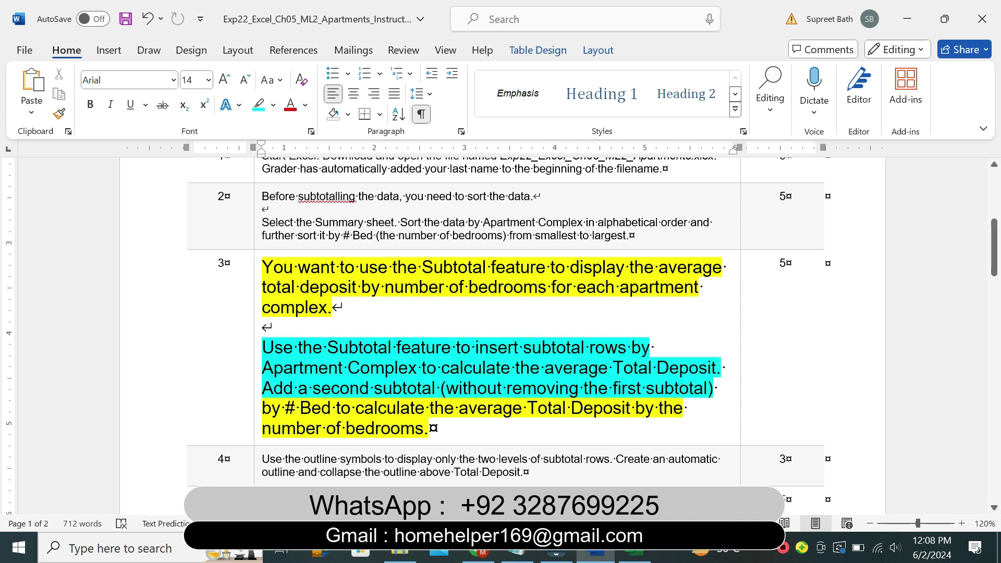
pyautogui.moveTo(273, 389); pyautogui.dragTo(528, 428)
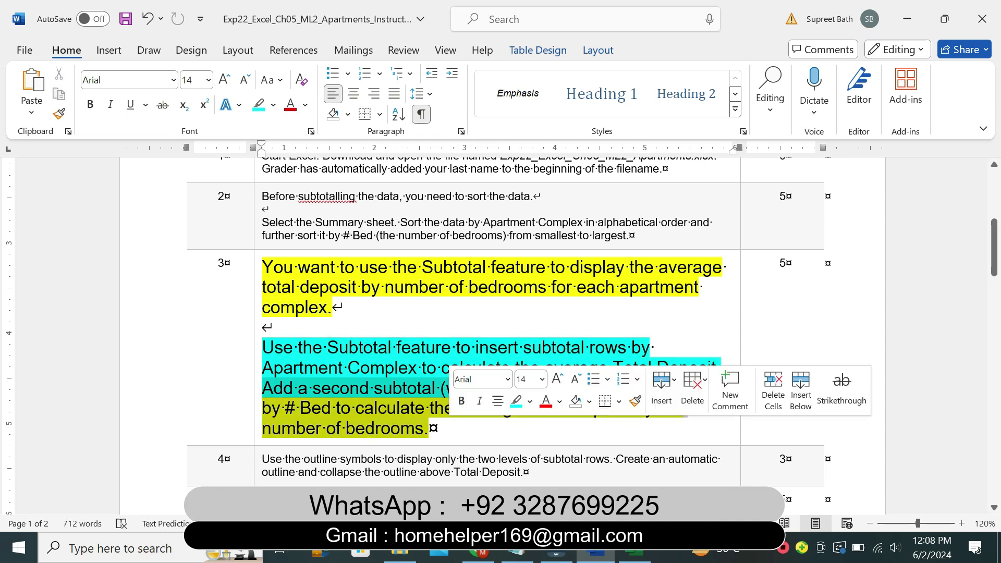
pyautogui.click(516, 401)
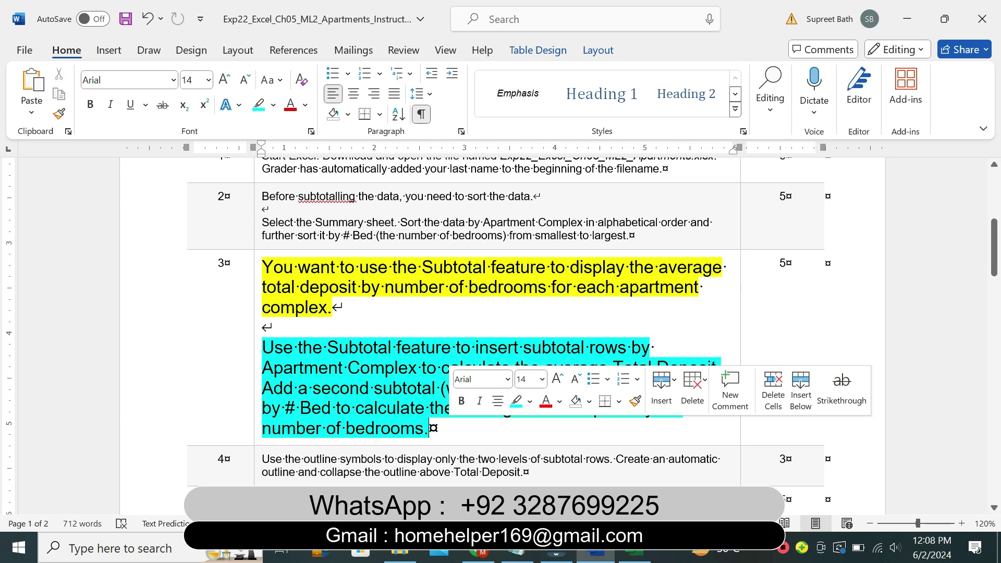
pyautogui.click(360, 388)
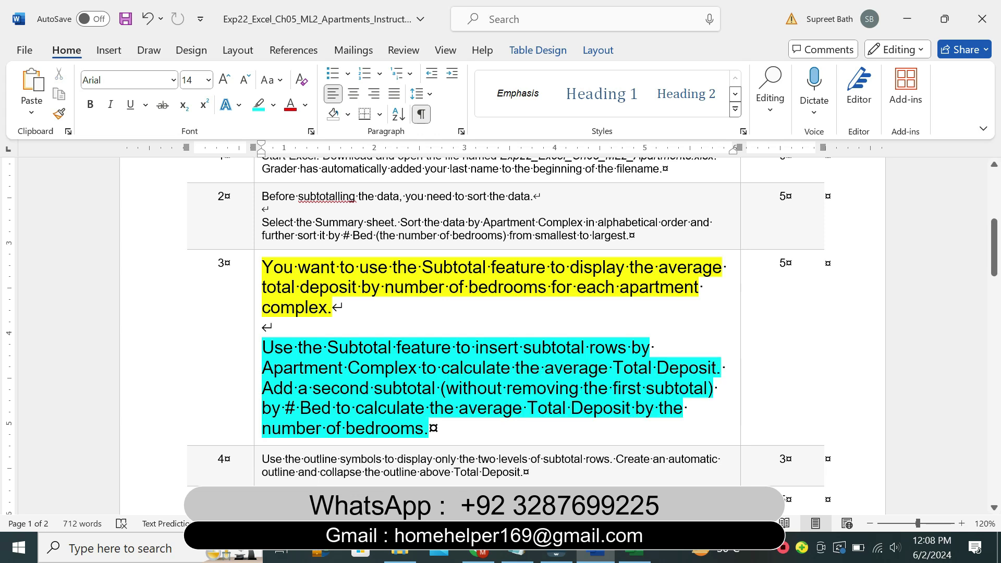
pyautogui.moveTo(261, 407); pyautogui.dragTo(428, 429)
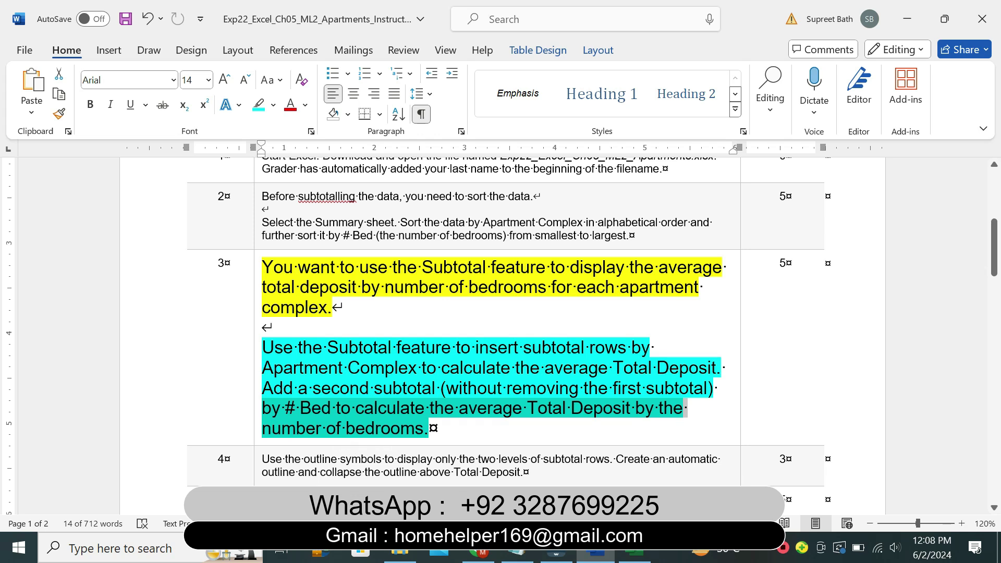
# In Excel, add a second subtotal at each change in # Bed, averaging Total Deposit without replacing the current subtotals
pyautogui.click(634, 556)
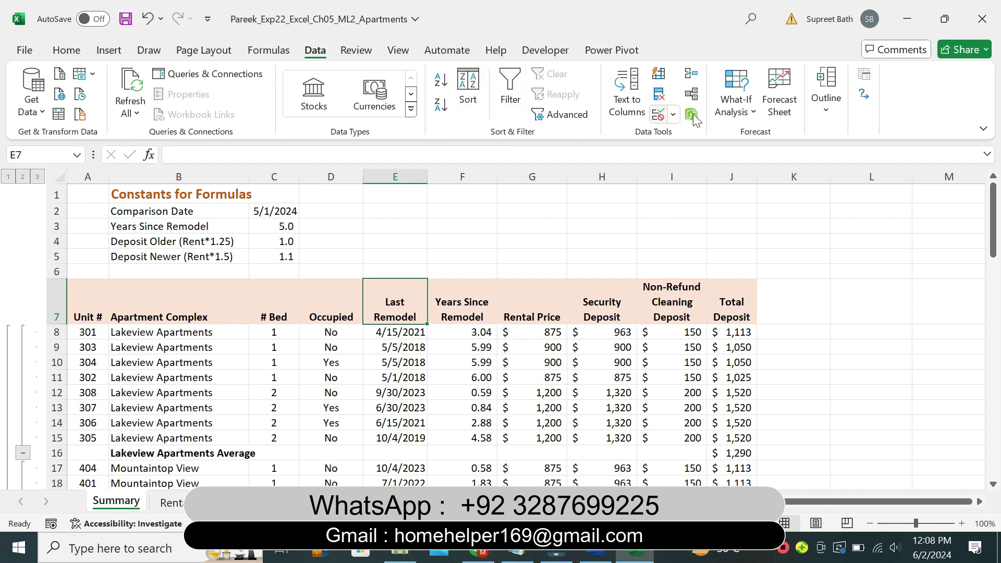
pyautogui.click(833, 116)
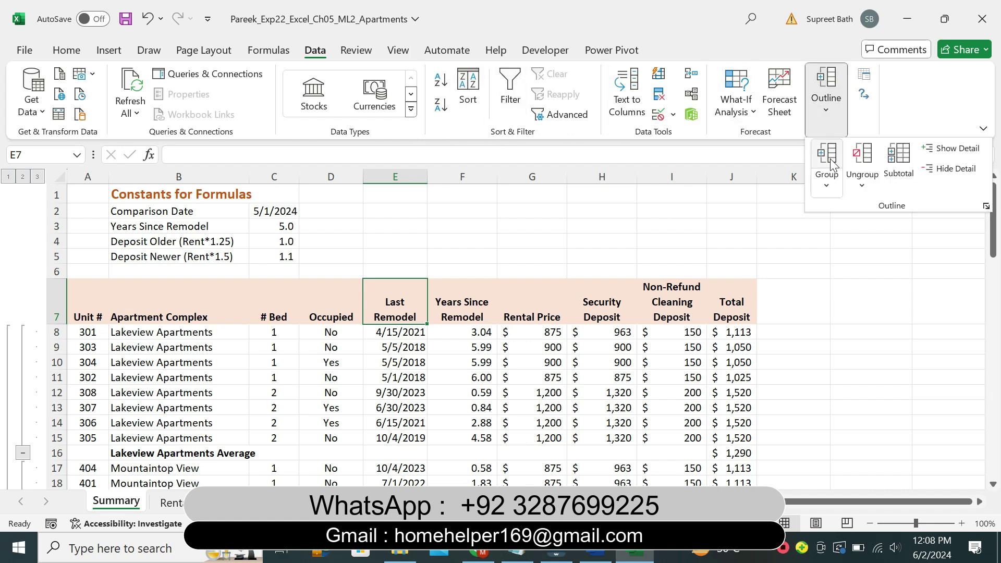
pyautogui.click(899, 161)
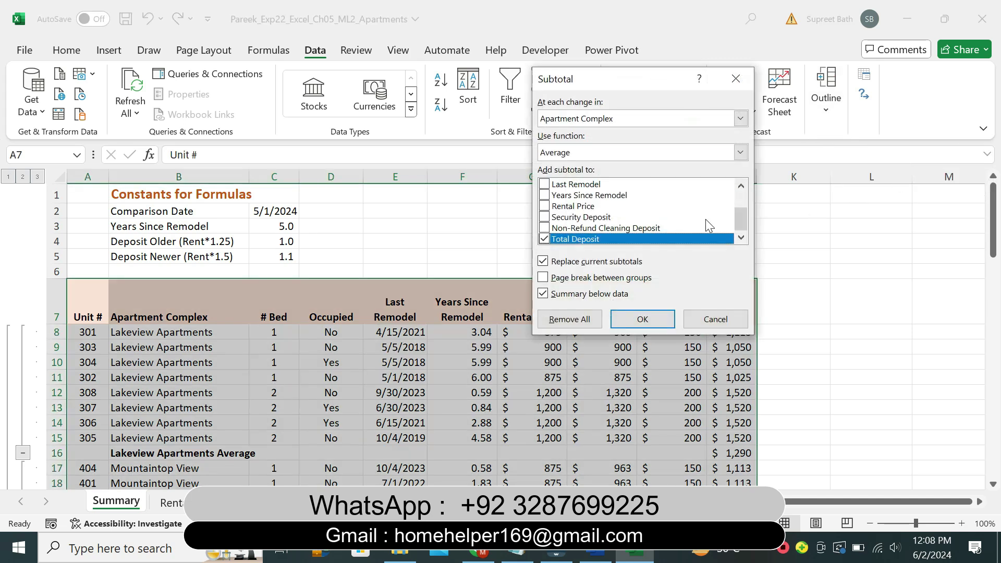
pyautogui.click(740, 119)
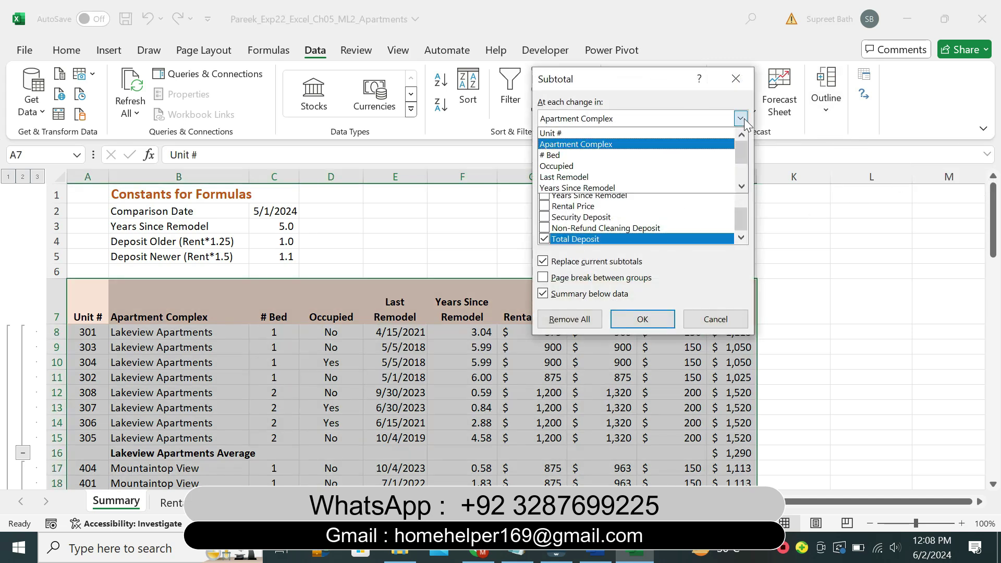
pyautogui.click(684, 154)
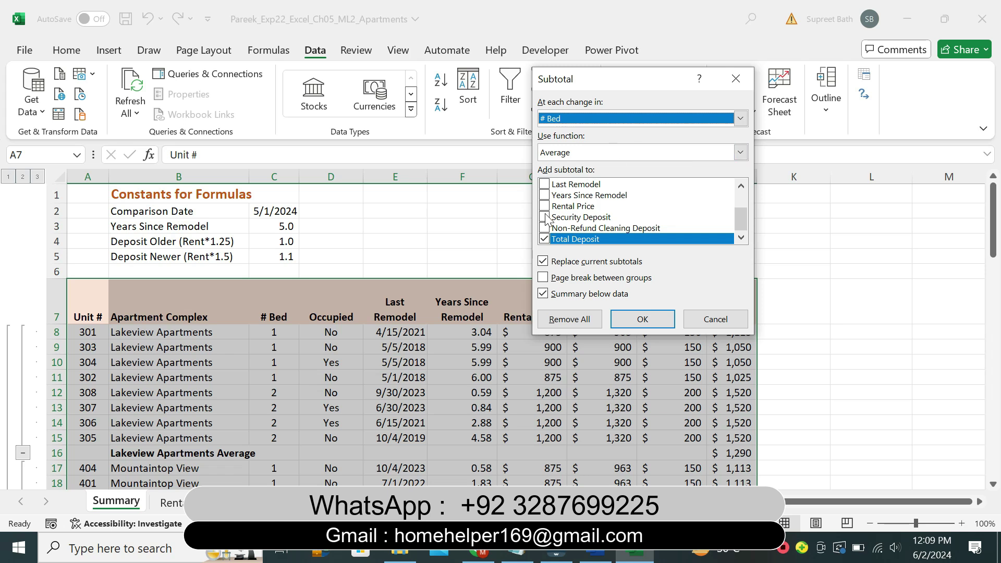
pyautogui.click(543, 261)
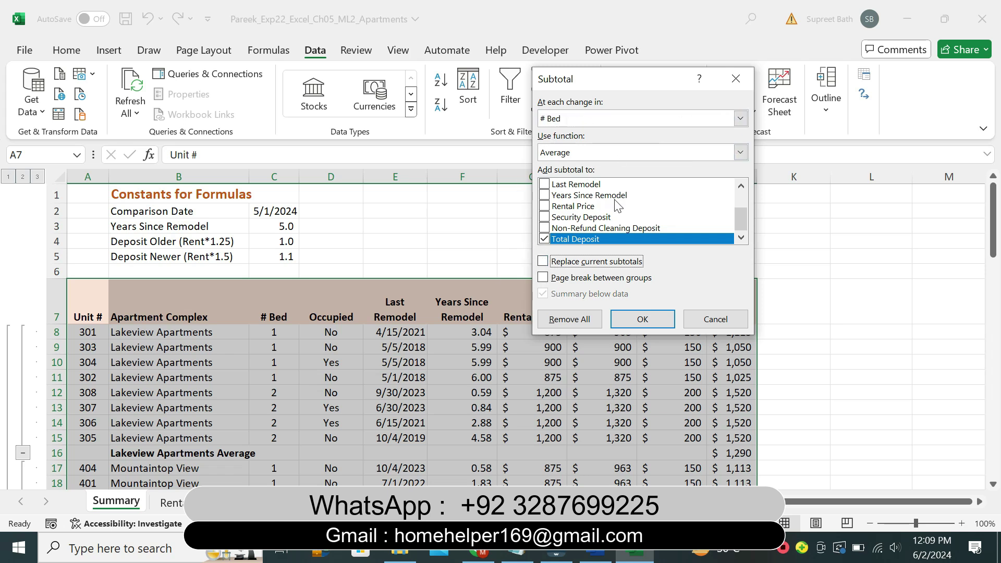
pyautogui.click(639, 318)
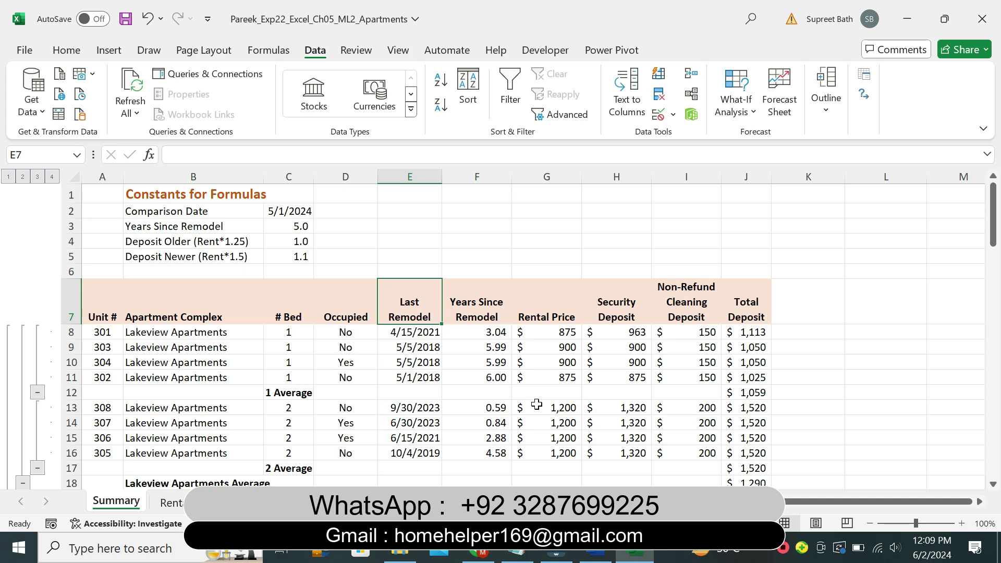
# Return to Word and reset the step 3 instruction text to font size 9 with no highlight color
pyautogui.click(599, 558)
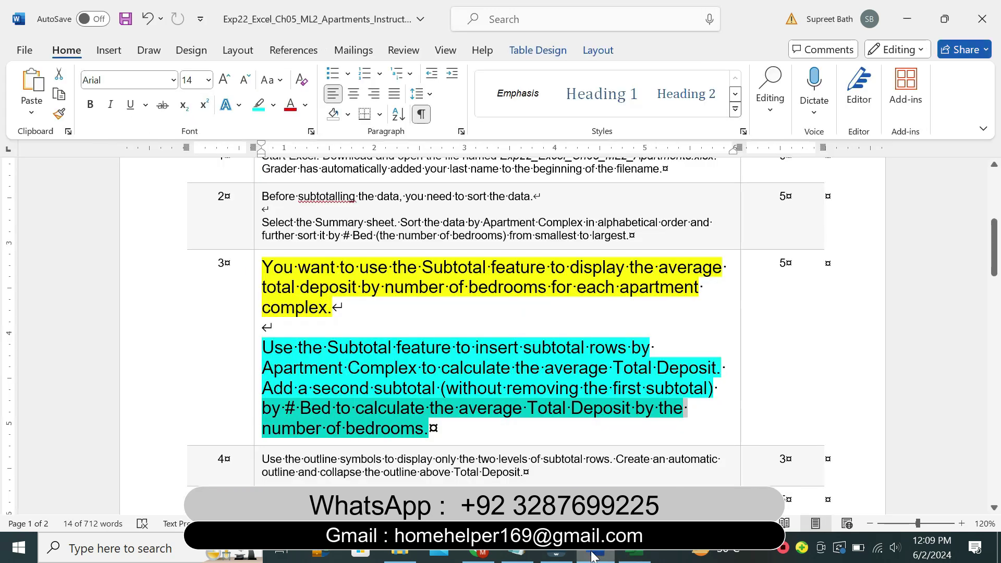
pyautogui.click(256, 443)
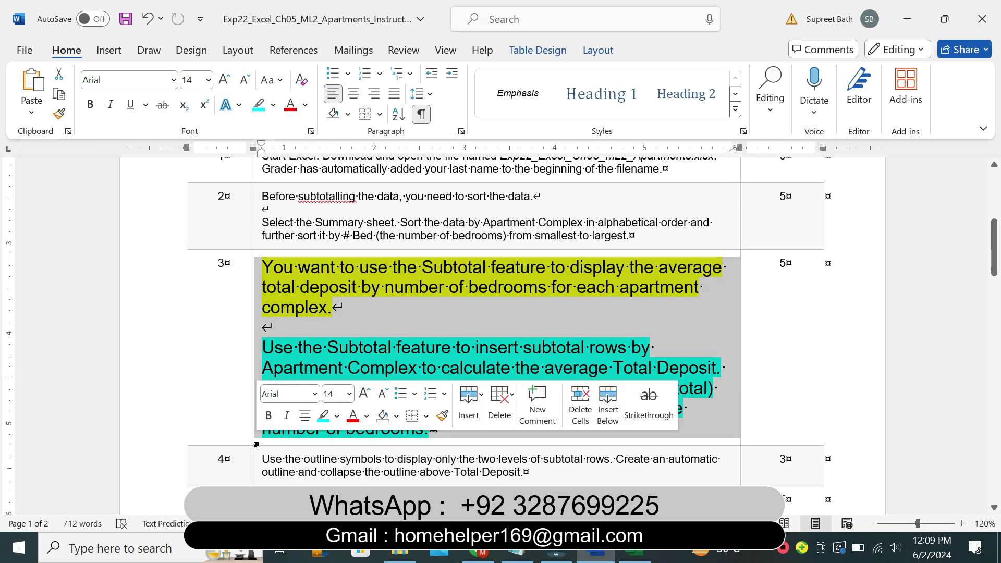
pyautogui.click(349, 394)
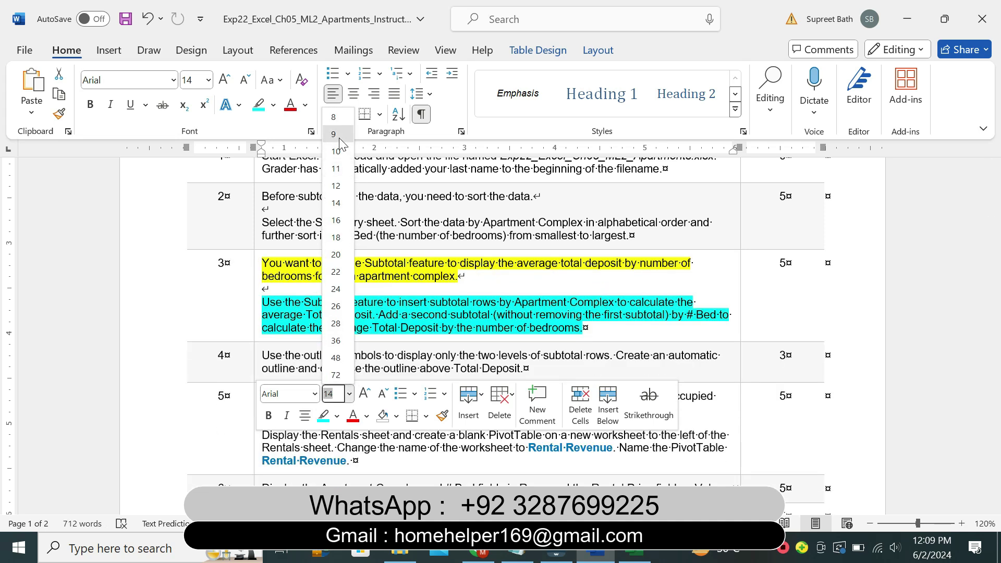
pyautogui.click(334, 134)
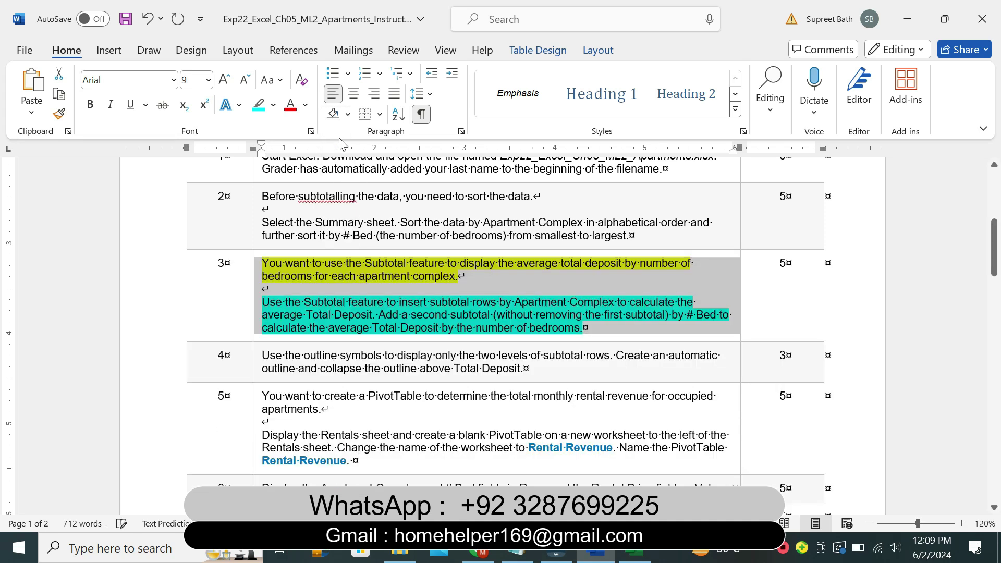
pyautogui.click(278, 106)
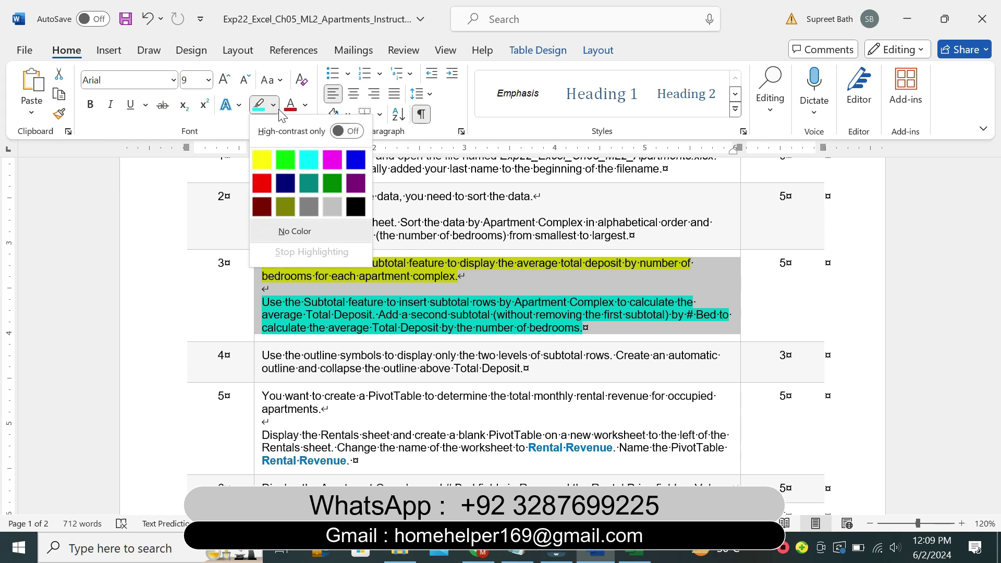
pyautogui.click(294, 231)
# Set the step 4 instruction text about the outline symbols to font size 14 and highlight it in yellow
pyautogui.click(583, 328)
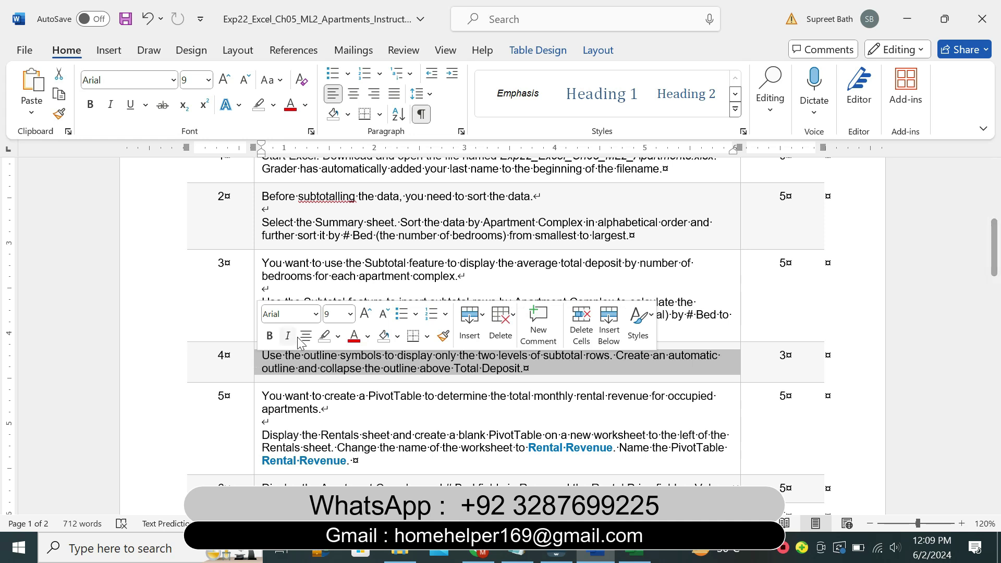
pyautogui.click(352, 315)
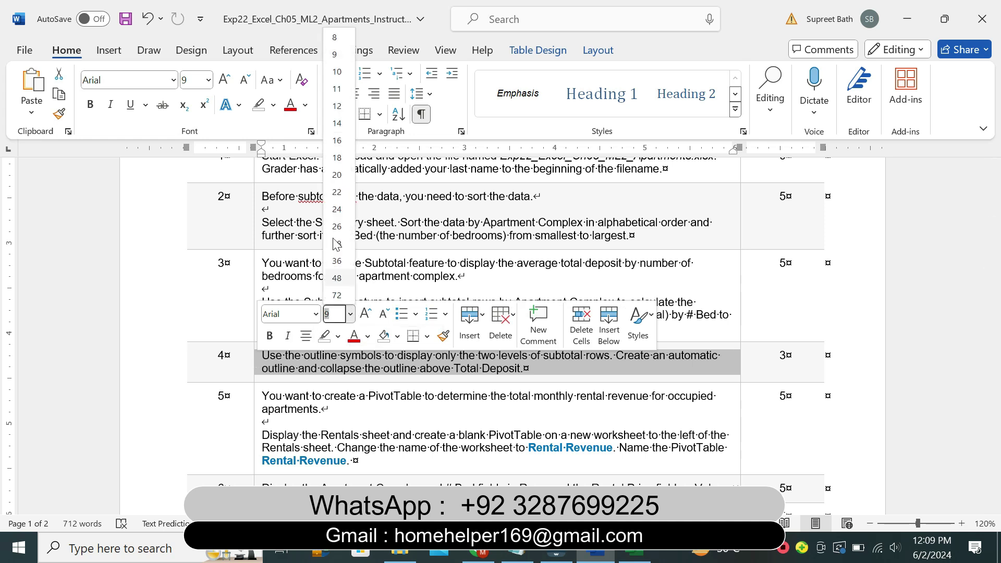
pyautogui.click(339, 120)
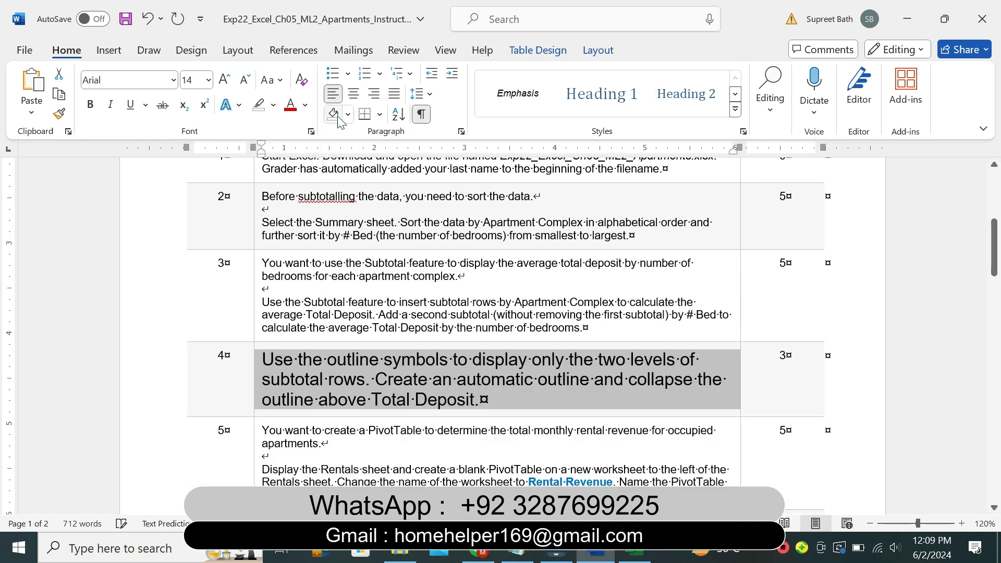
pyautogui.click(273, 105)
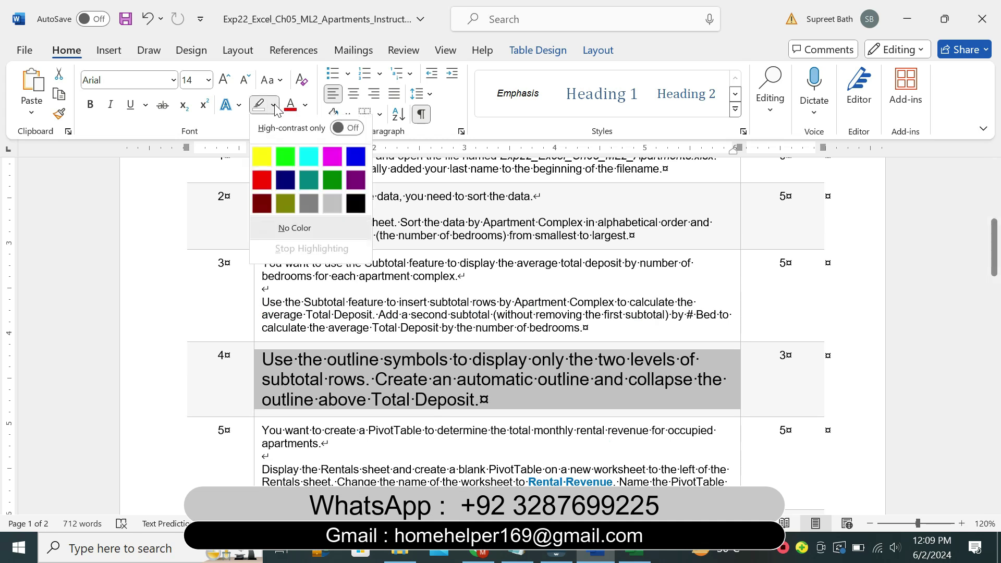
pyautogui.click(262, 159)
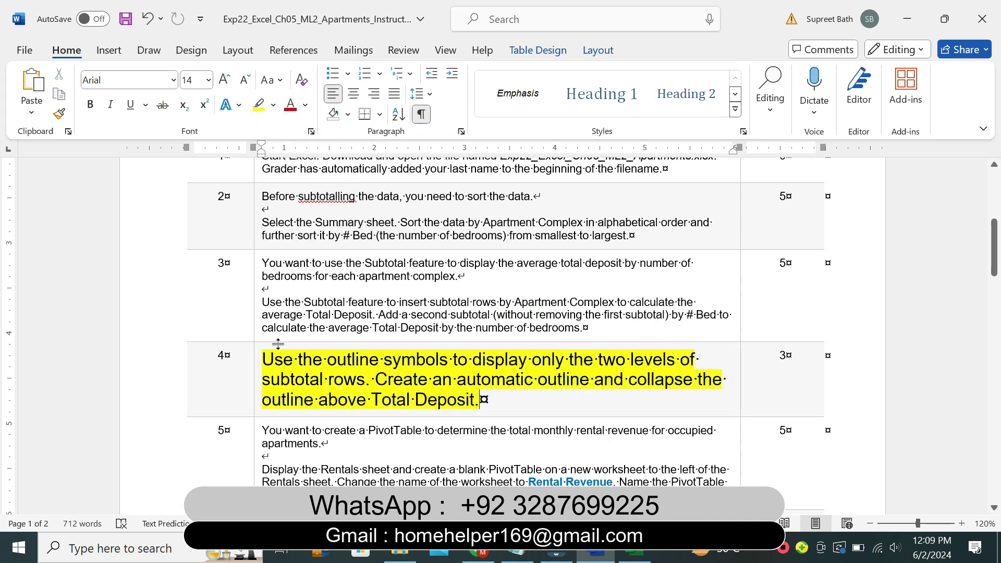
# Change the whole step 4 highlight to turquoise and select the words "above Total Deposit"
pyautogui.moveTo(263, 359); pyautogui.dragTo(480, 400)
pyautogui.click(565, 371)
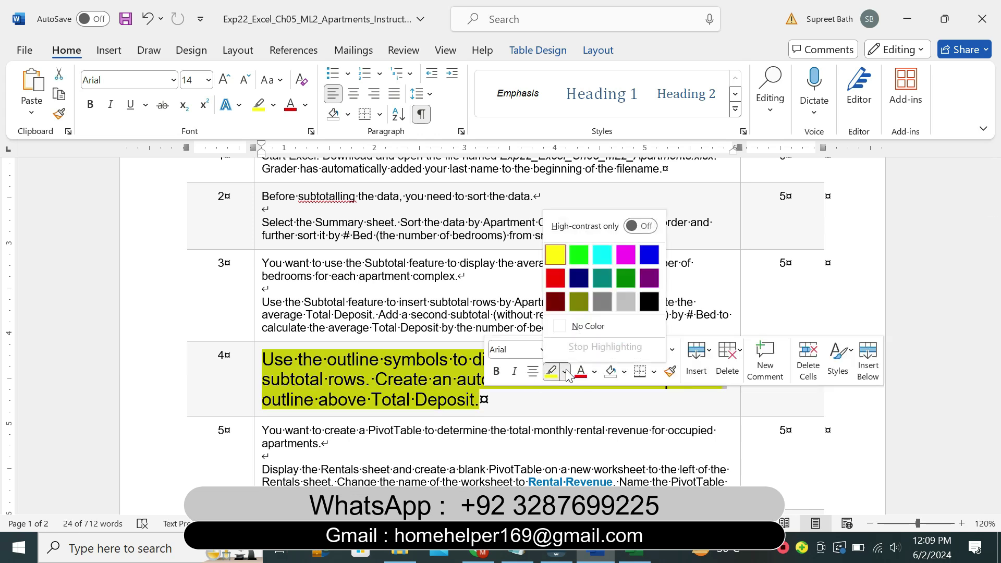
pyautogui.click(602, 255)
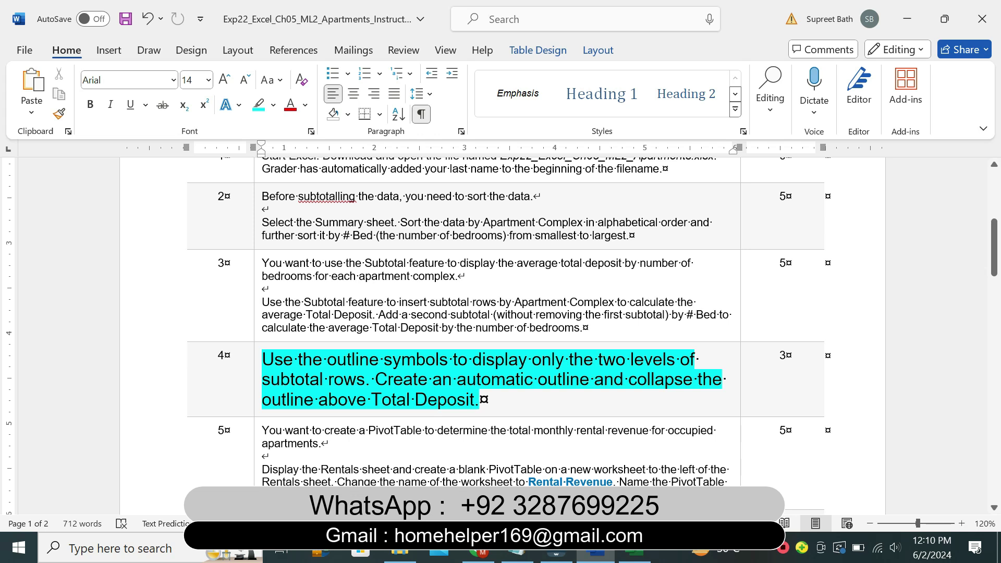
pyautogui.moveTo(318, 399); pyautogui.dragTo(465, 400)
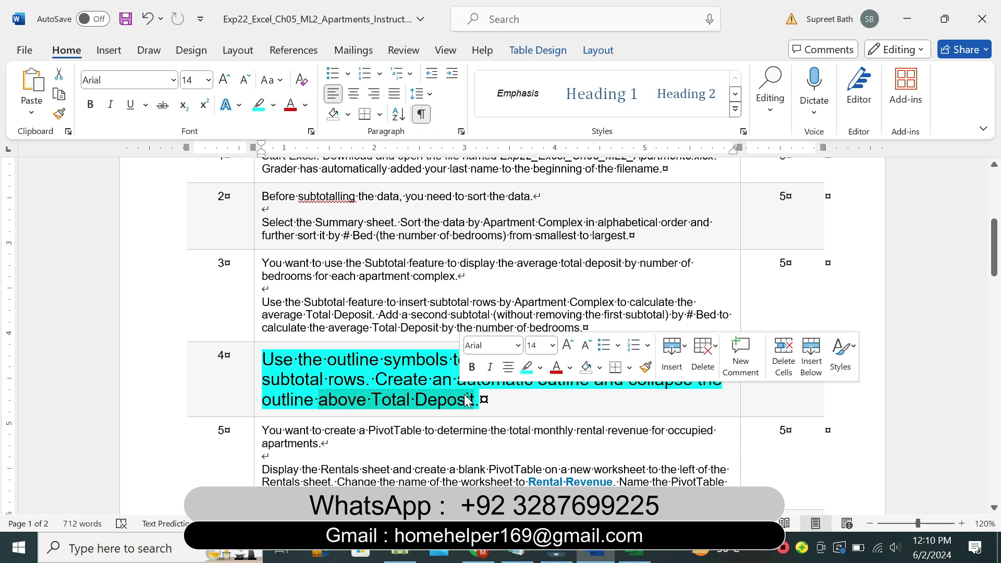
# Switch to Excel and create an automatic outline on the Summary sheet, modifying the existing outline
pyautogui.click(634, 552)
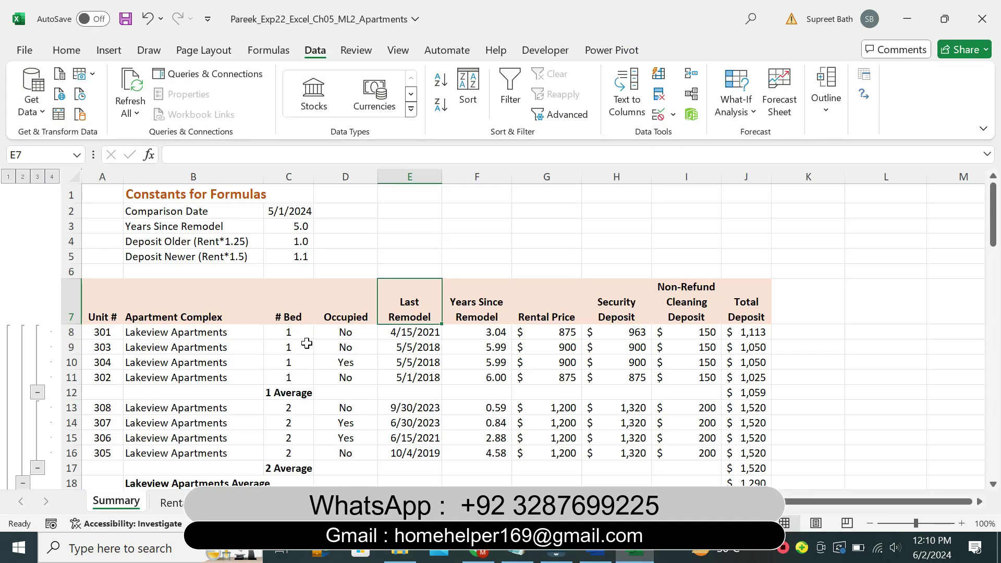
pyautogui.click(827, 102)
pyautogui.click(836, 184)
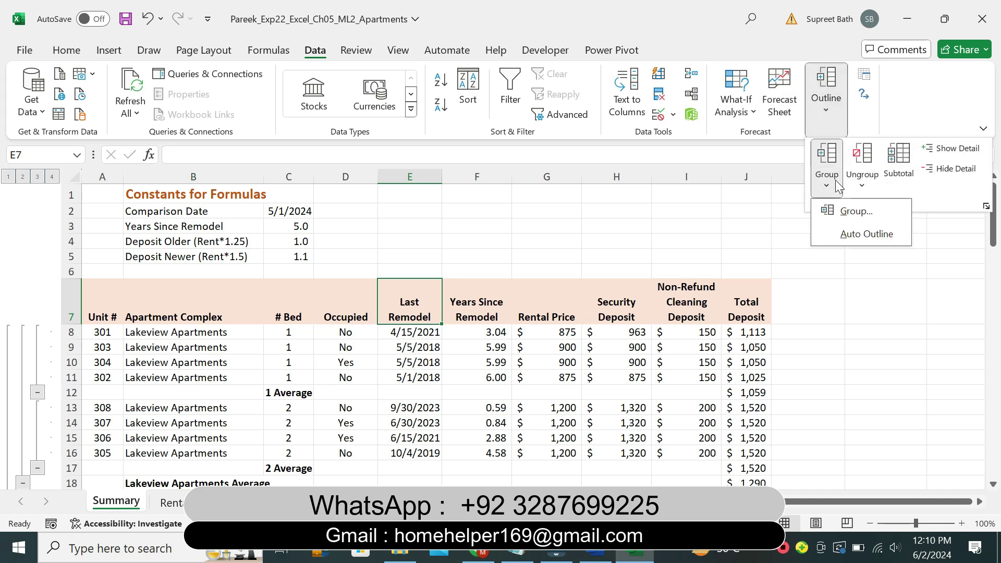
pyautogui.click(863, 235)
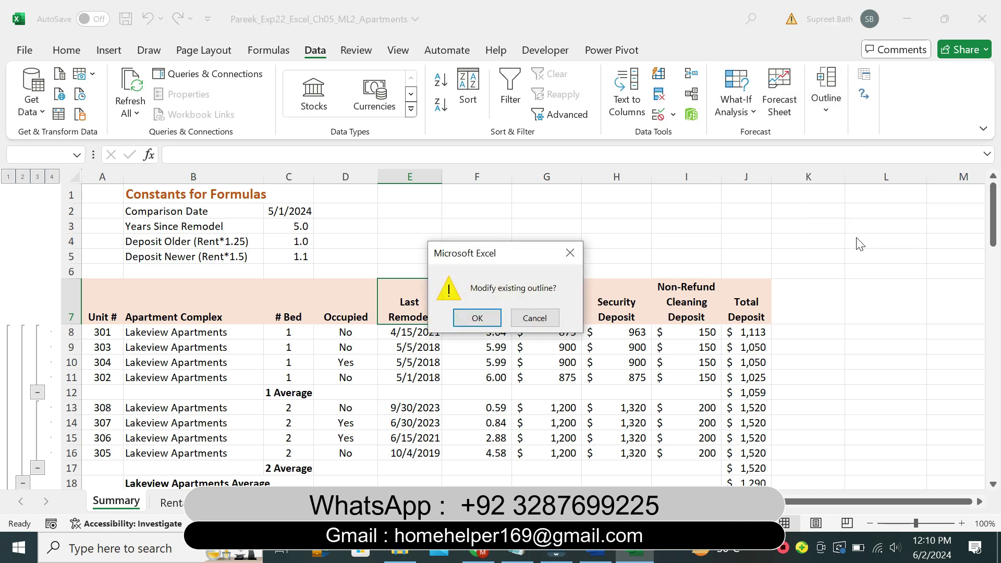
pyautogui.click(477, 318)
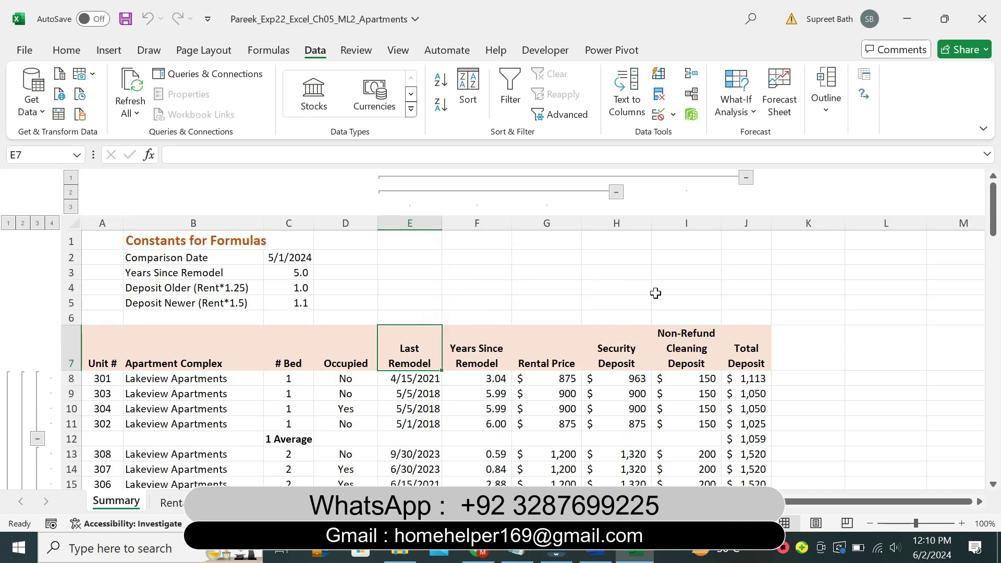
# Collapse the column outline above Security Deposit, and try collapsing and re-expanding the group above Total Deposit
pyautogui.click(616, 192)
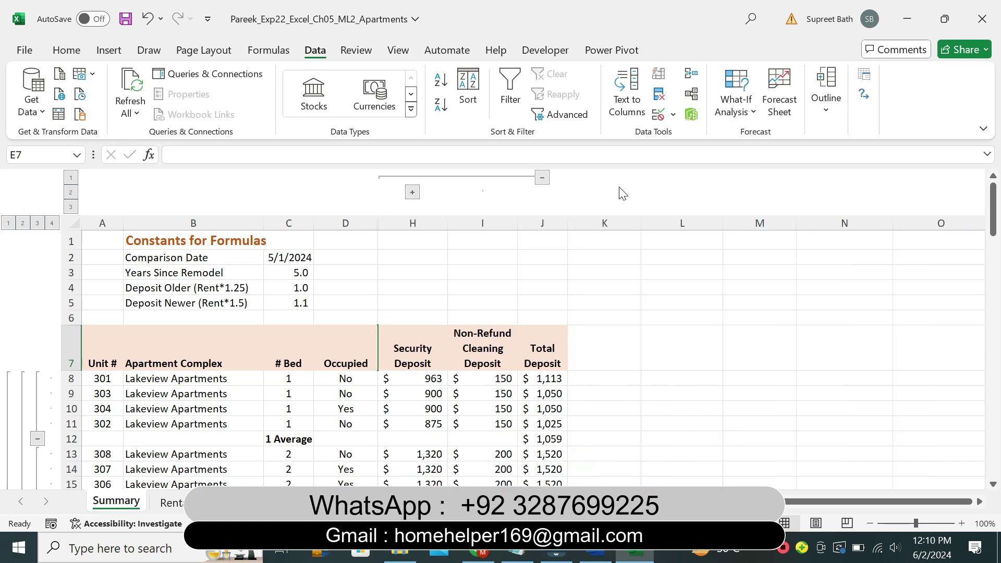
pyautogui.click(543, 178)
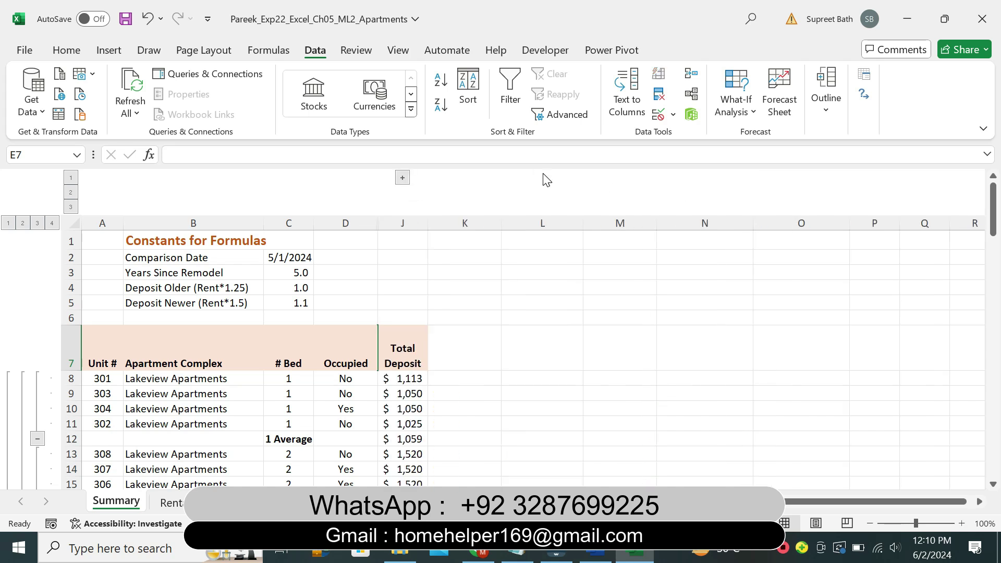
pyautogui.click(402, 177)
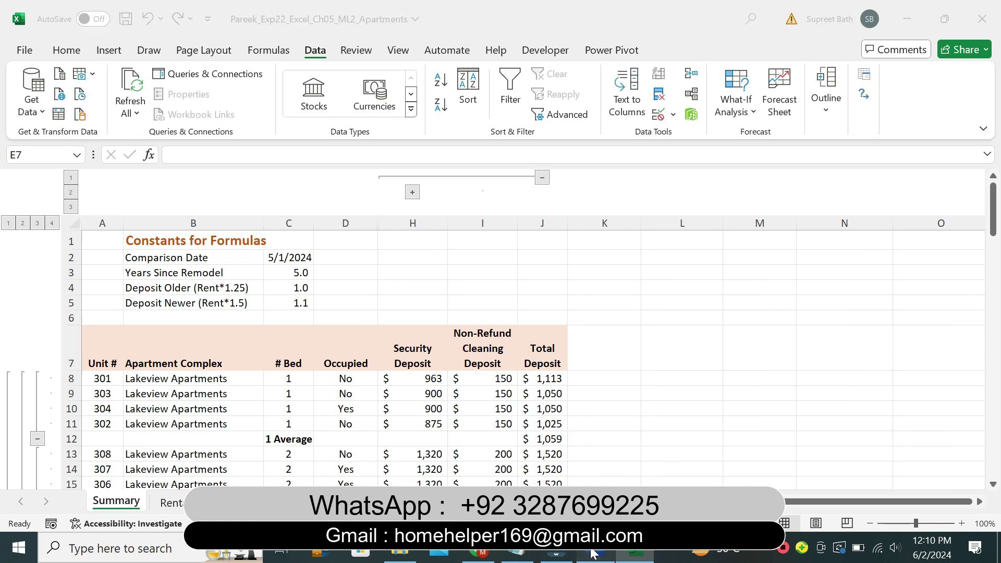
# Check the step 4 instruction in Word, and back in Excel try collapsing the column outline above Total Deposit again
pyautogui.click(596, 553)
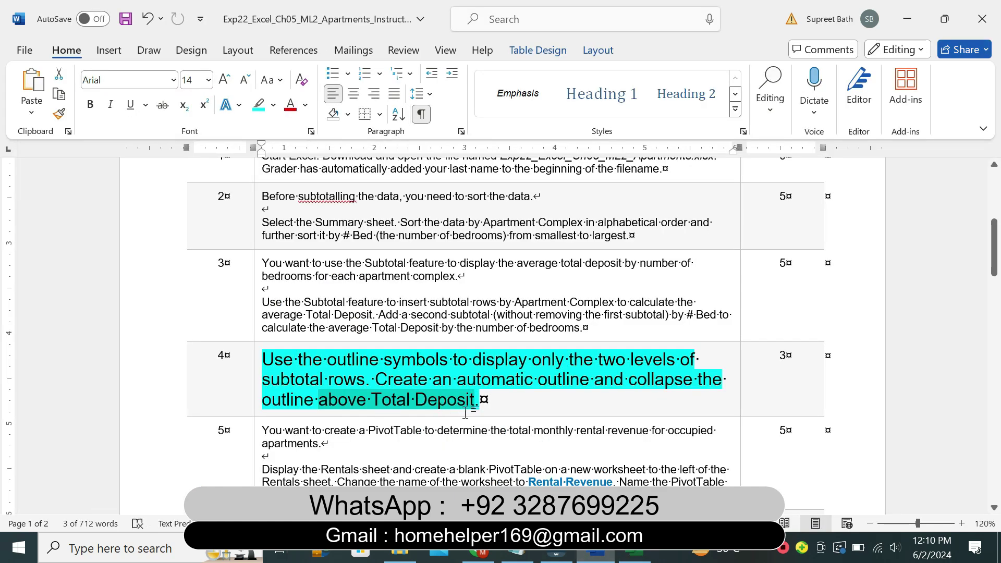
pyautogui.click(635, 553)
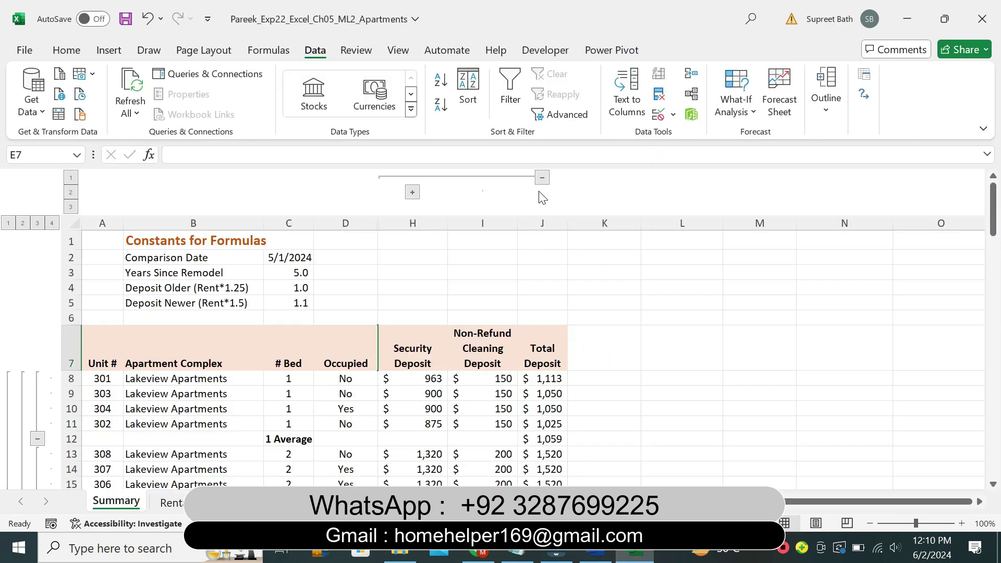
pyautogui.click(542, 178)
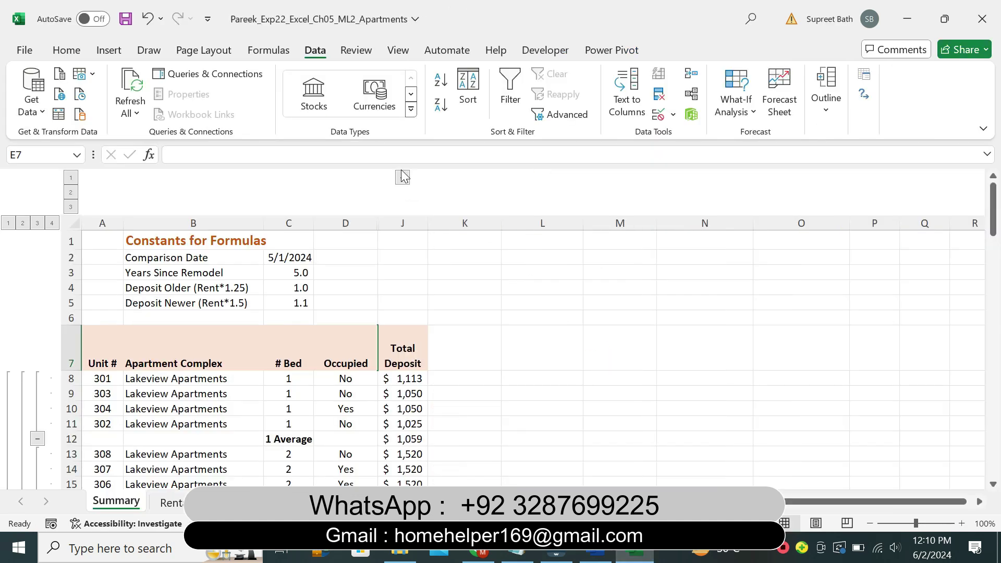
pyautogui.moveTo(993, 208); pyautogui.dragTo(955, 154)
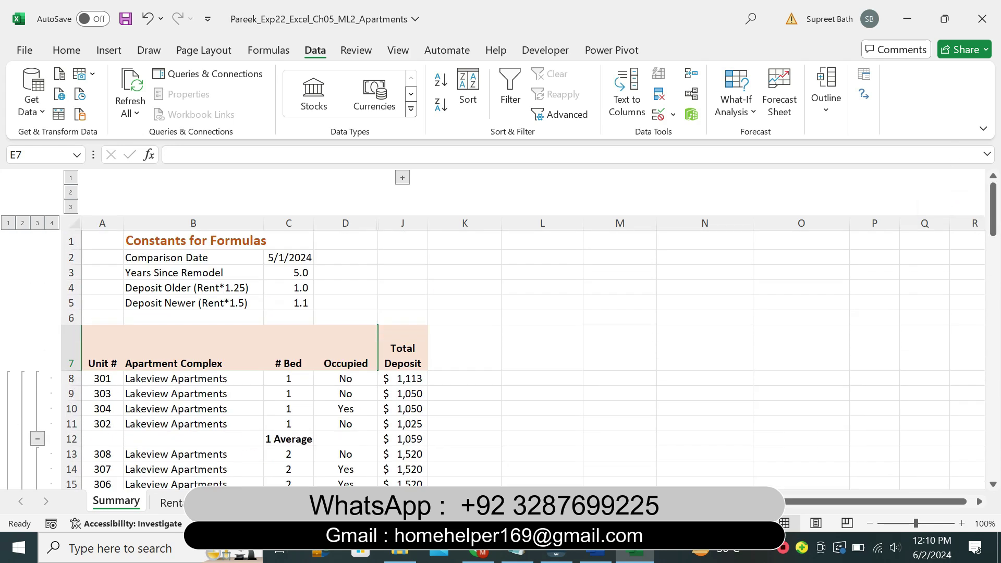
pyautogui.click(402, 177)
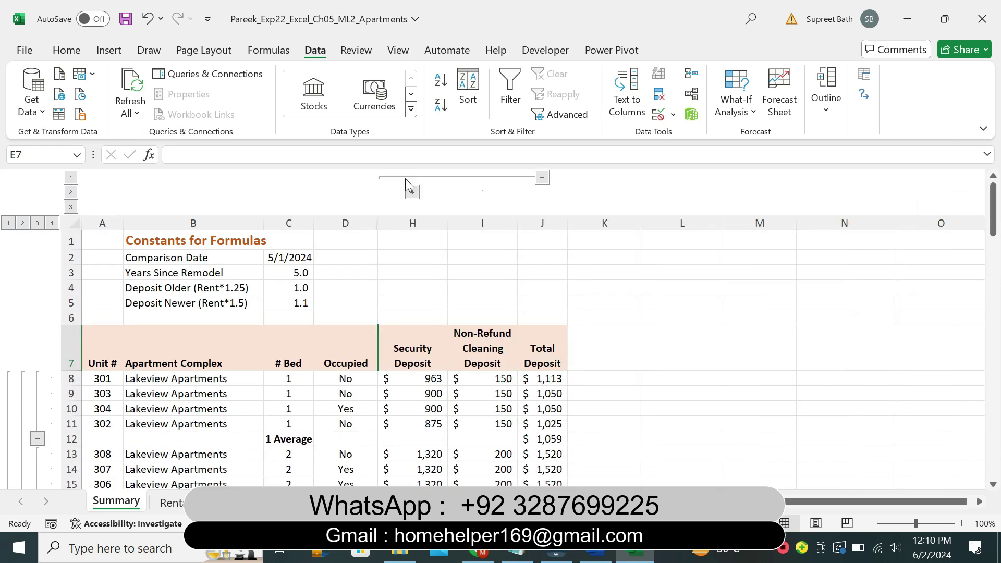
# Try collapsing the first bedroom subtotal row groups, and show all four row outline levels again
pyautogui.click(37, 439)
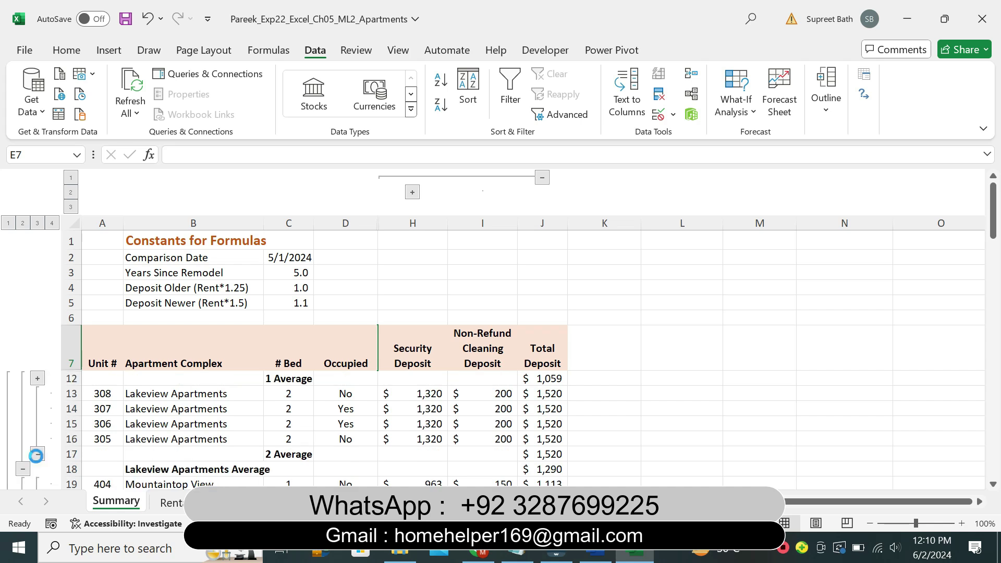
pyautogui.click(37, 454)
pyautogui.click(37, 454)
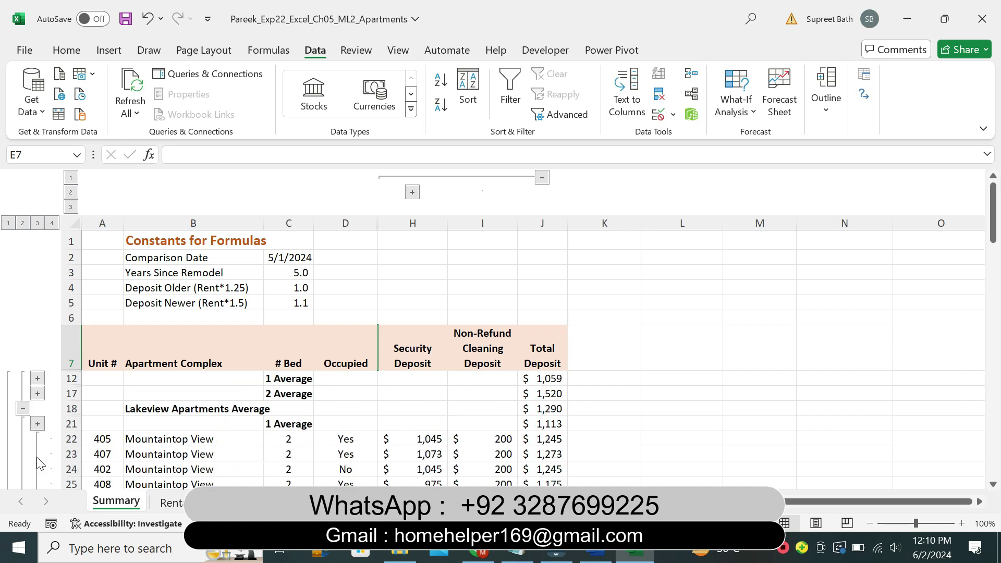
pyautogui.click(52, 224)
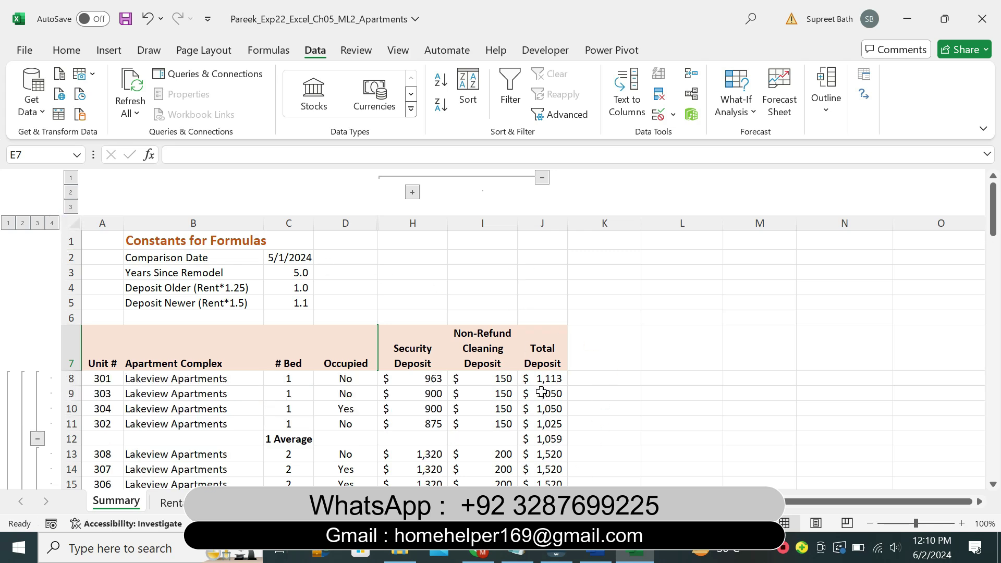
# Return to Word and reset the step 4 instruction text to font size 9 with no highlight color
pyautogui.click(600, 556)
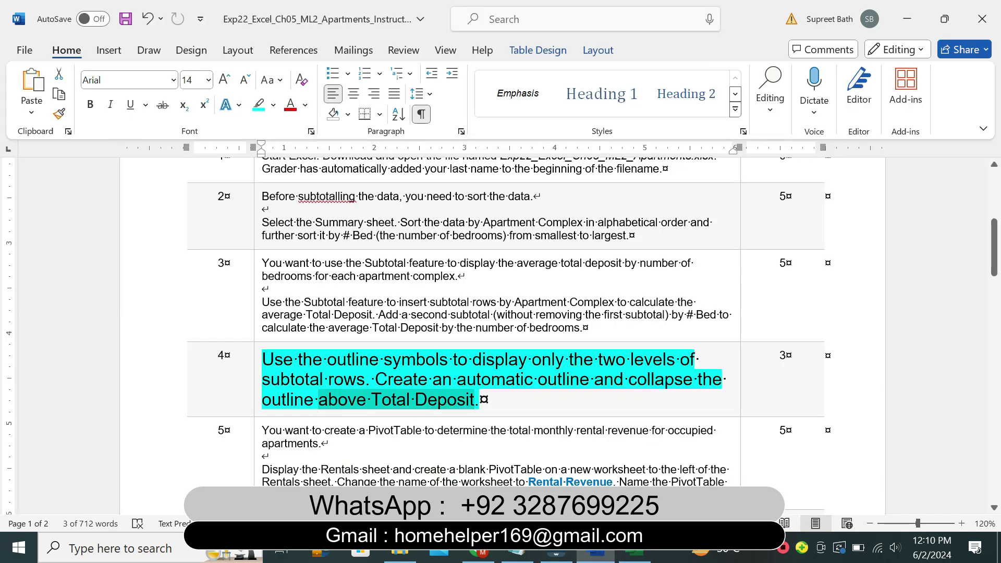
pyautogui.click(256, 413)
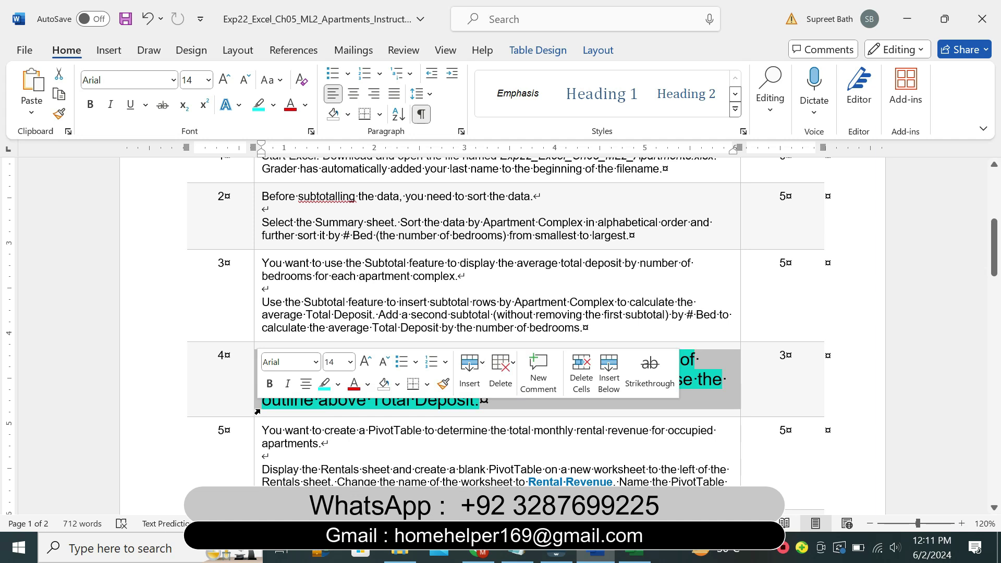
pyautogui.click(350, 372)
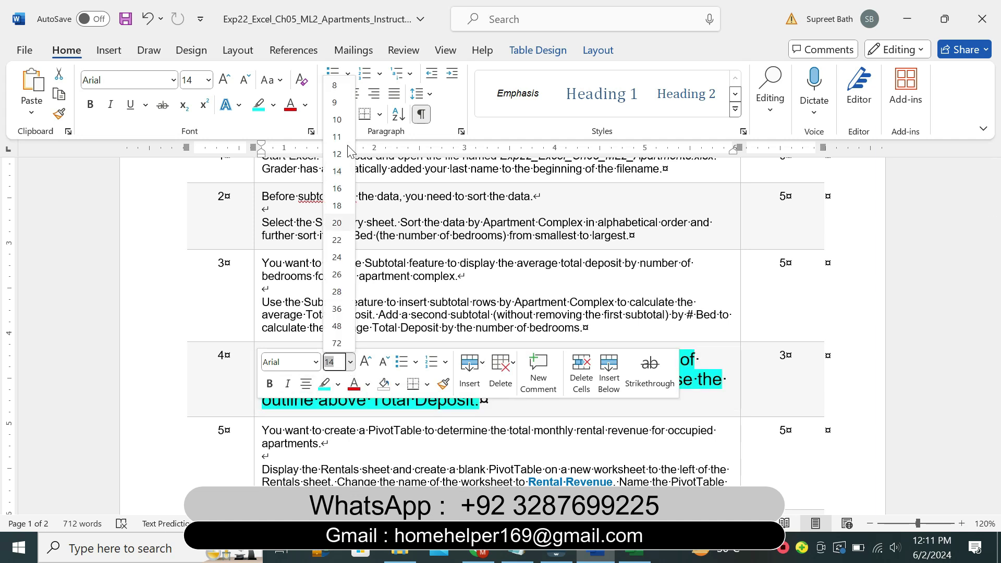
pyautogui.click(334, 104)
pyautogui.click(273, 104)
pyautogui.click(295, 229)
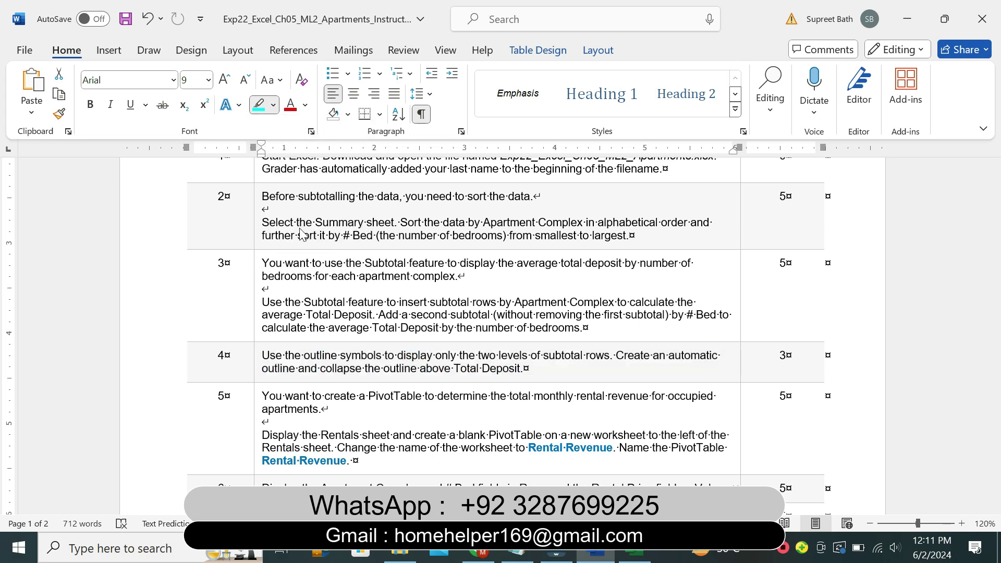
# Set the step 5 instruction text about creating a PivotTable to font size 14 and highlight it in yellow
pyautogui.click(258, 414)
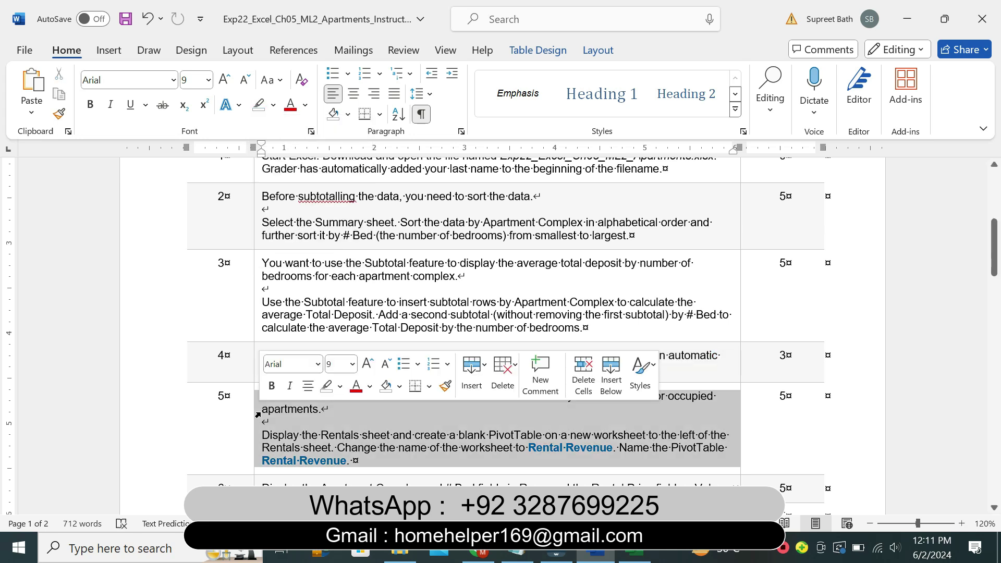
pyautogui.click(353, 363)
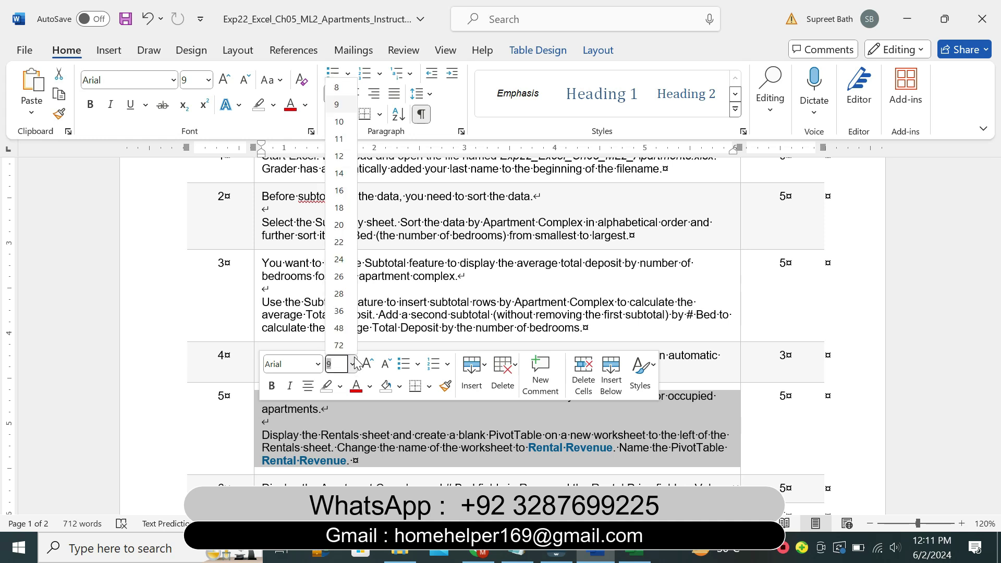
pyautogui.click(336, 174)
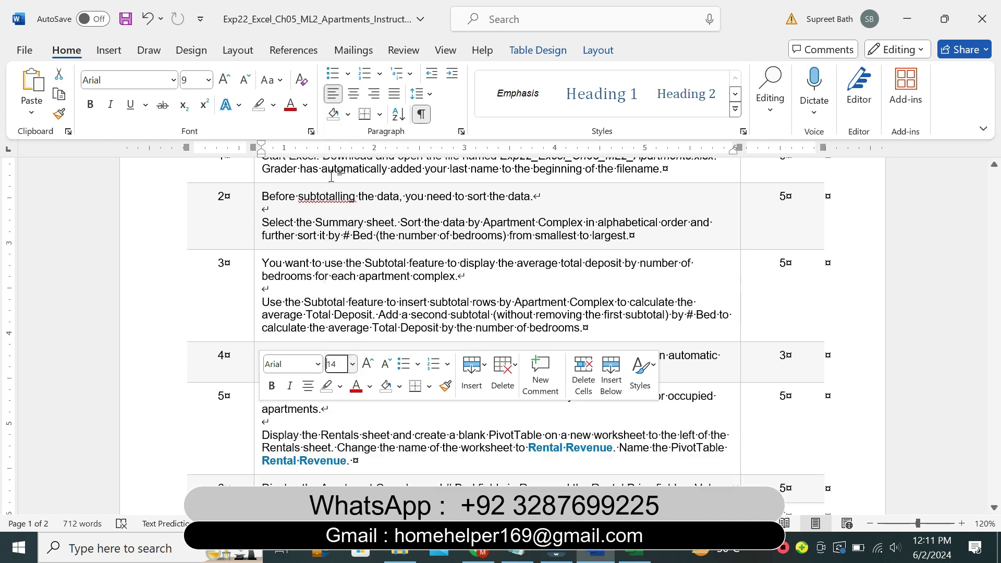
pyautogui.click(275, 108)
pyautogui.click(264, 159)
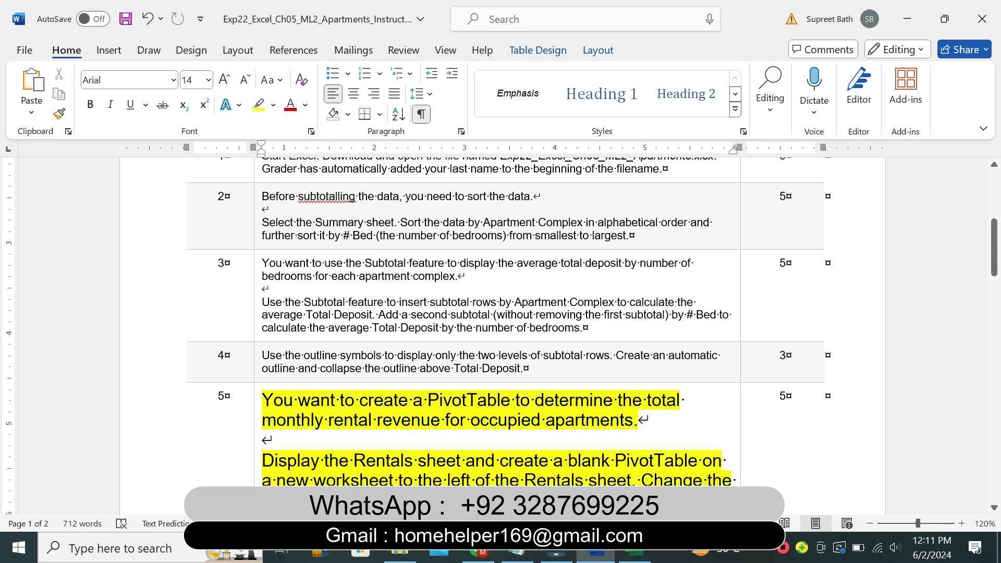
# Highlight the step 5 sentence from "Display the Rentals sheet" to "left of the Rentals sheet" in turquoise and select the words "Rentals sheet"
pyautogui.moveTo(997, 235); pyautogui.dragTo(997, 267)
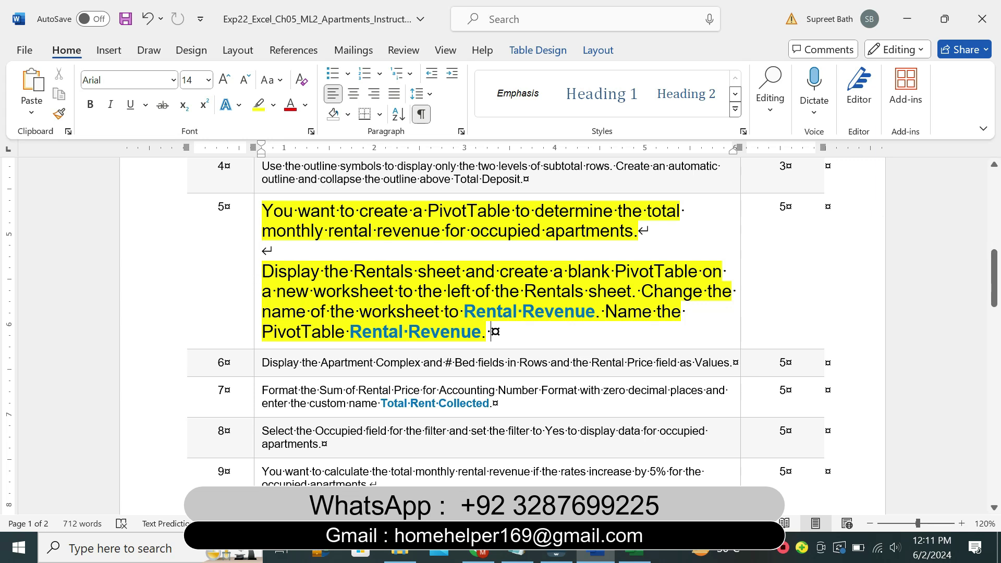
pyautogui.click(262, 271)
pyautogui.hotkey('ctrl', 'shift', 'Right')
pyautogui.hotkey('ctrl', 'shift', 'Right')
pyautogui.hotkey('ctrl', 'shift', 'Right')
pyautogui.hotkey('ctrl', 'shift', 'Right')
pyautogui.hotkey('ctrl', 'shift', 'Right')
pyautogui.hotkey('ctrl', 'shift', 'Right')
pyautogui.hotkey('ctrl', 'shift', 'Right')
pyautogui.hotkey('ctrl', 'shift', 'Right')
pyautogui.hotkey('ctrl', 'shift', 'Right')
pyautogui.hotkey('ctrl', 'shift', 'Right')
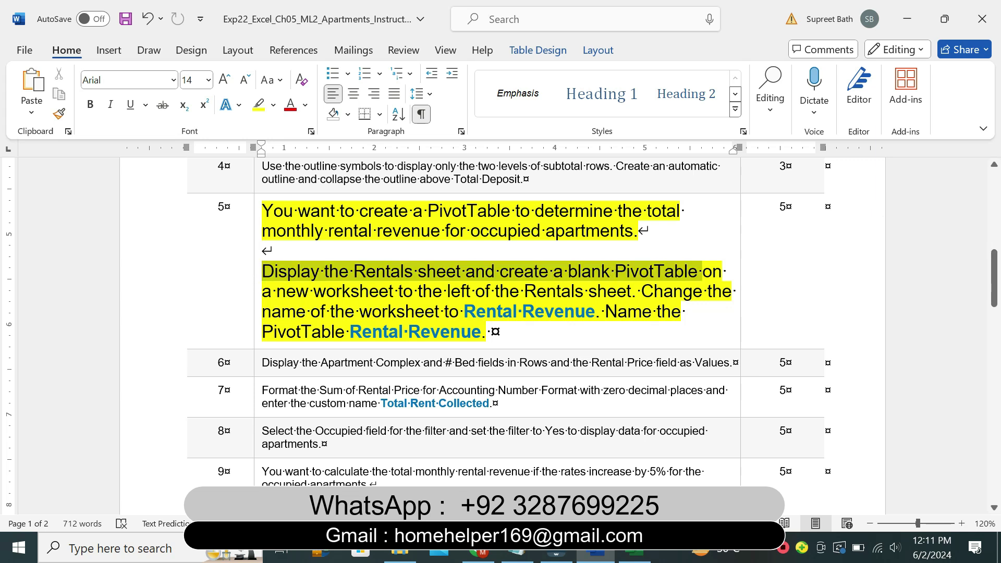
pyautogui.keyDown('shift'); pyautogui.click(632, 291); pyautogui.keyUp('shift')
pyautogui.click(632, 262)
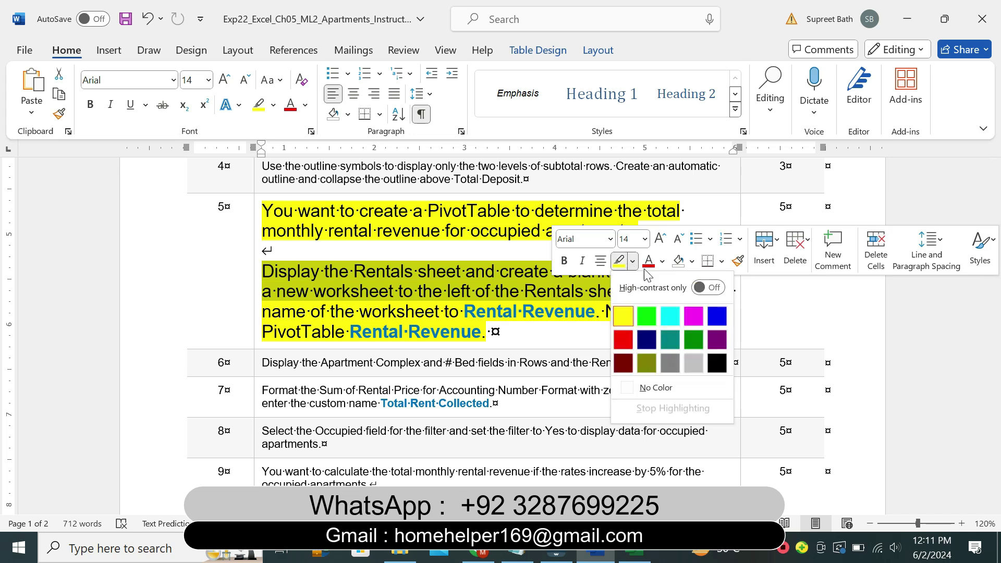
pyautogui.click(677, 313)
pyautogui.moveTo(354, 272); pyautogui.dragTo(465, 272)
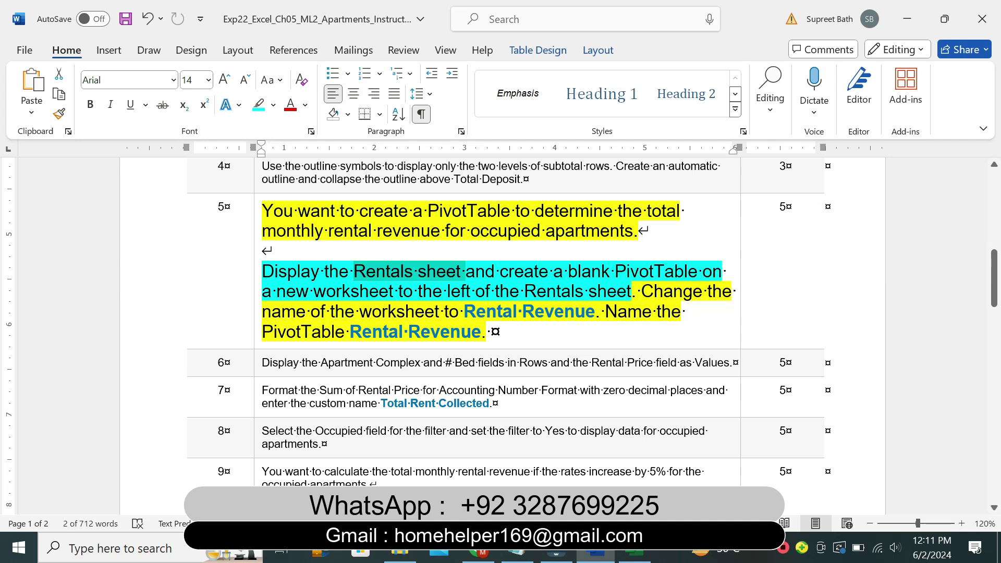
# Switch to Excel, display the Rentals sheet and select cell D2 in its data table
pyautogui.hotkey('alt', 'Tab')
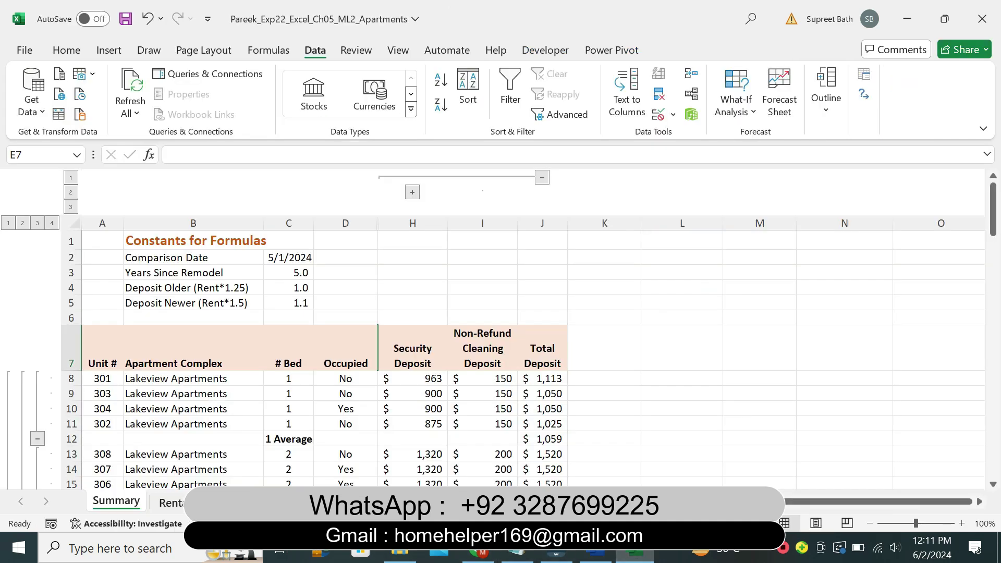
pyautogui.click(169, 502)
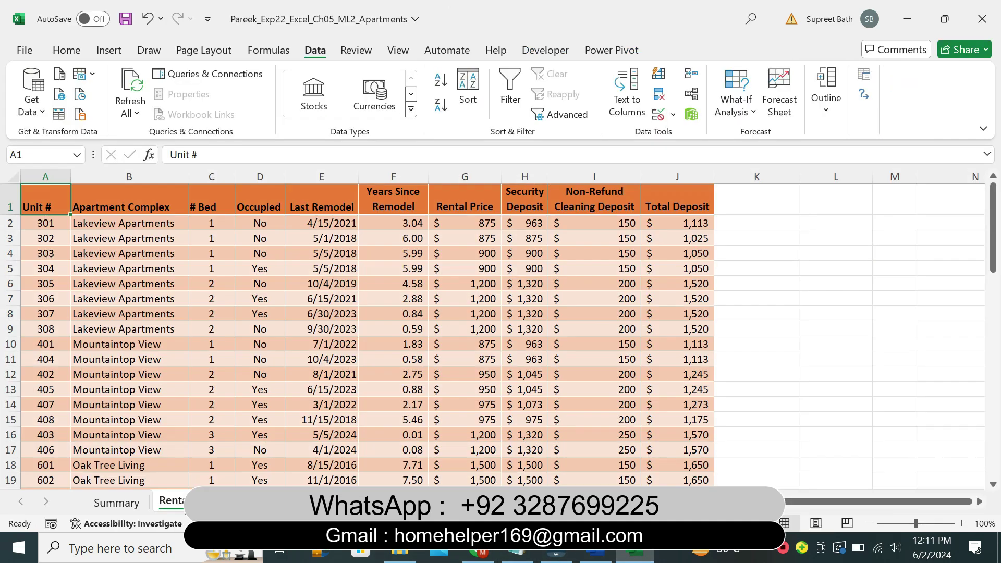
pyautogui.click(253, 278)
pyautogui.click(264, 219)
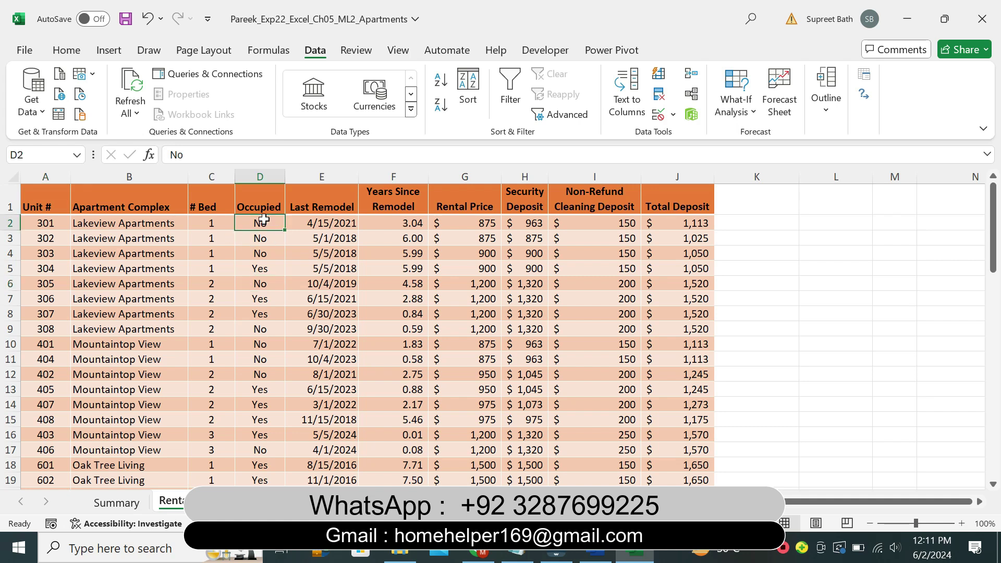
# Select the blank PivotTable instruction in Word, and in Excel insert a blank PivotTable of the Rentals data on a new worksheet
pyautogui.click(604, 557)
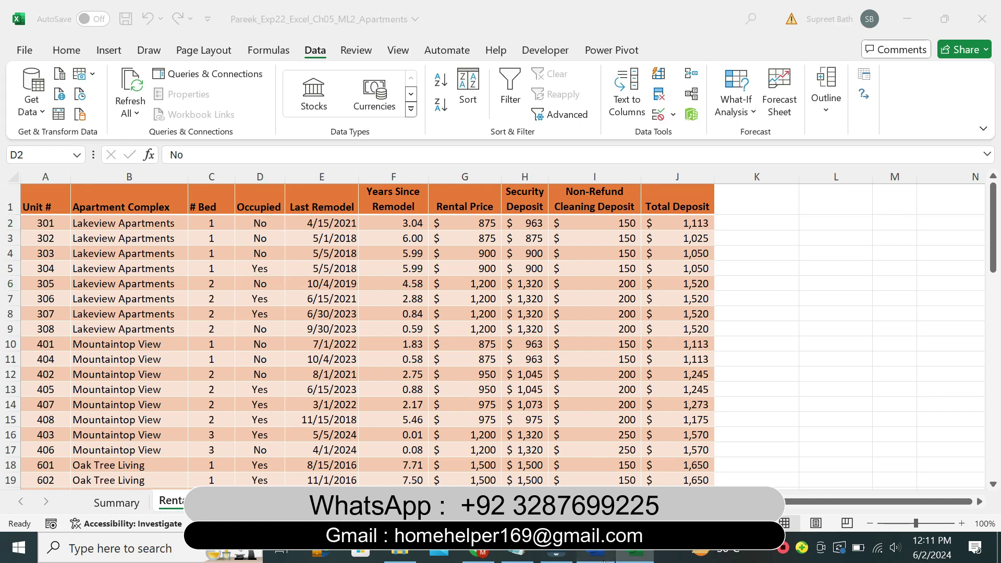
pyautogui.moveTo(468, 272); pyautogui.dragTo(617, 300)
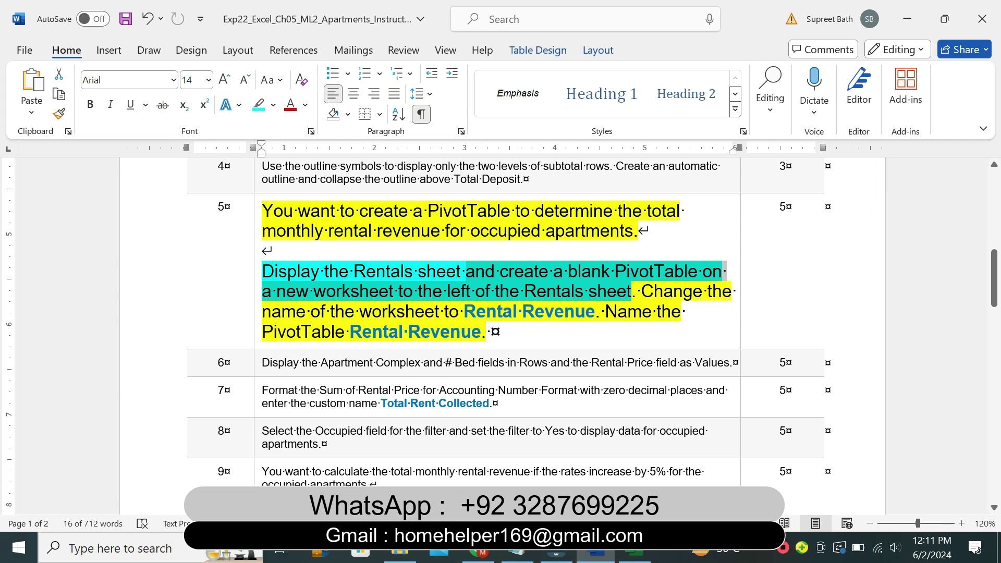
pyautogui.click(635, 554)
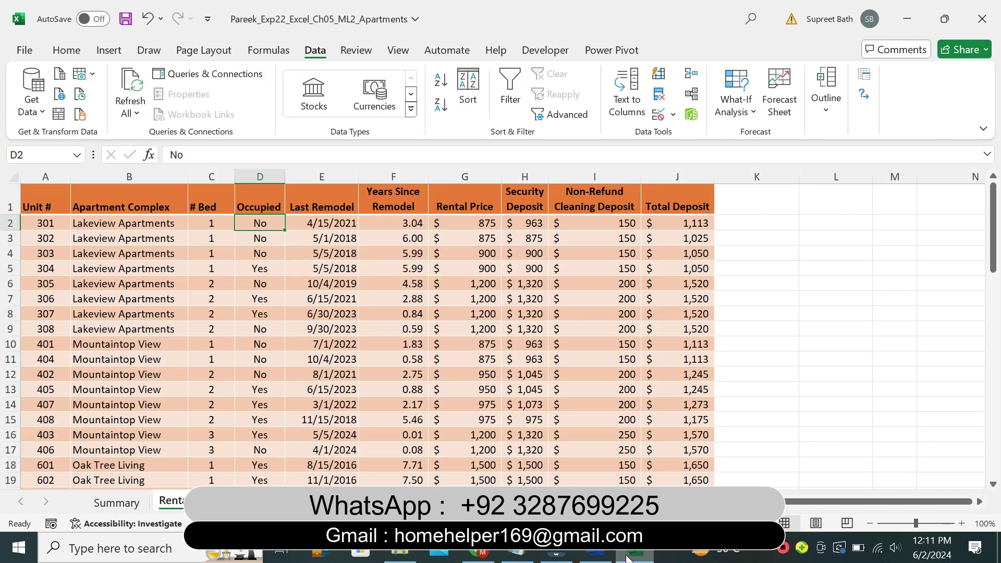
pyautogui.click(106, 53)
pyautogui.click(94, 97)
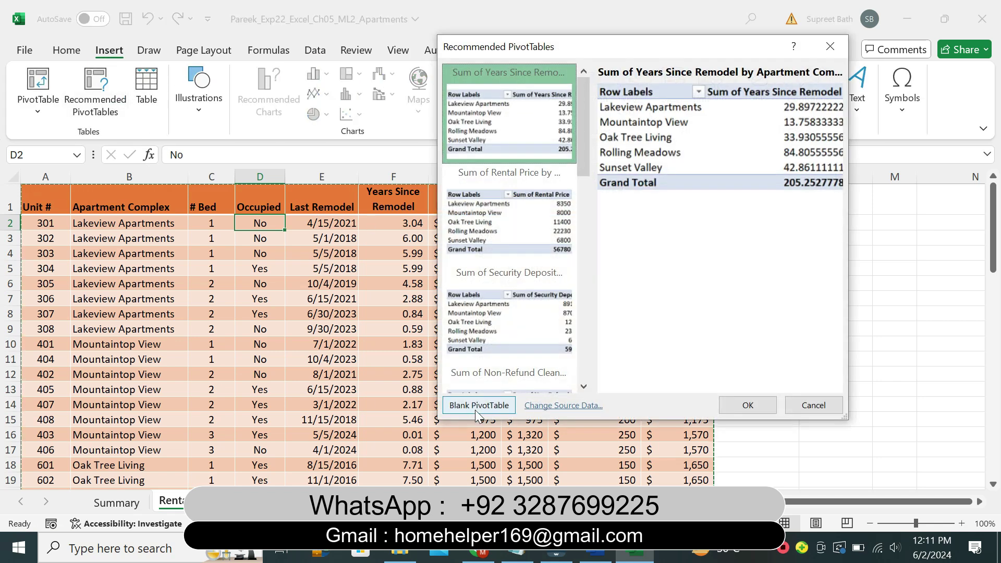
pyautogui.click(476, 406)
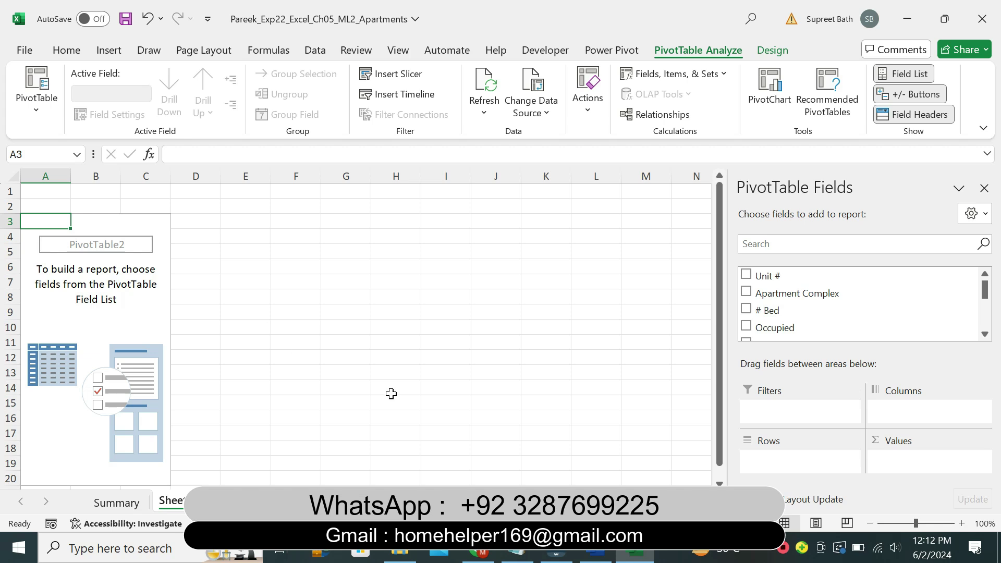
# Return to Word and highlight the step 5 sentence "Change the name of the worksheet to Rental Revenue." in turquoise
pyautogui.click(595, 552)
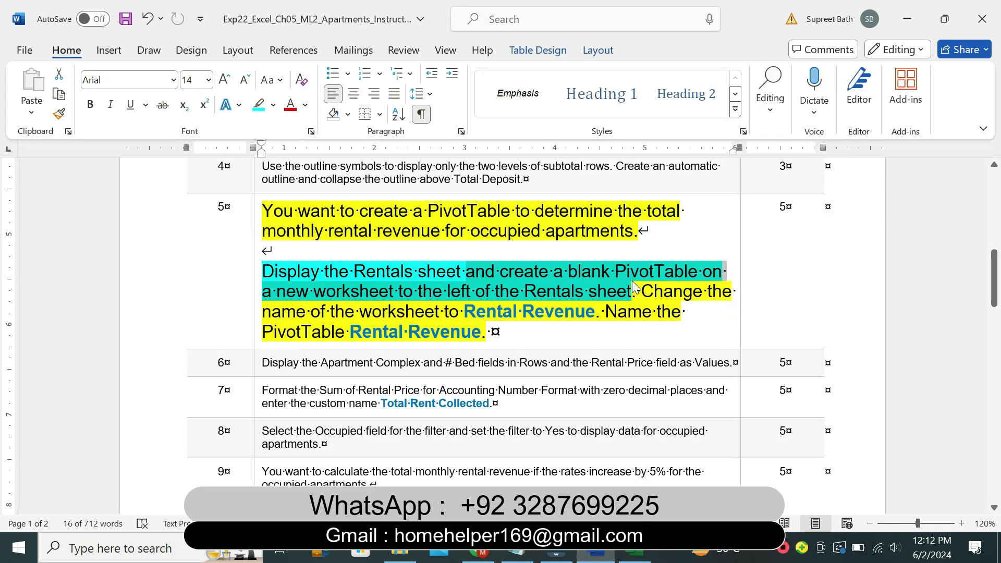
pyautogui.click(453, 293)
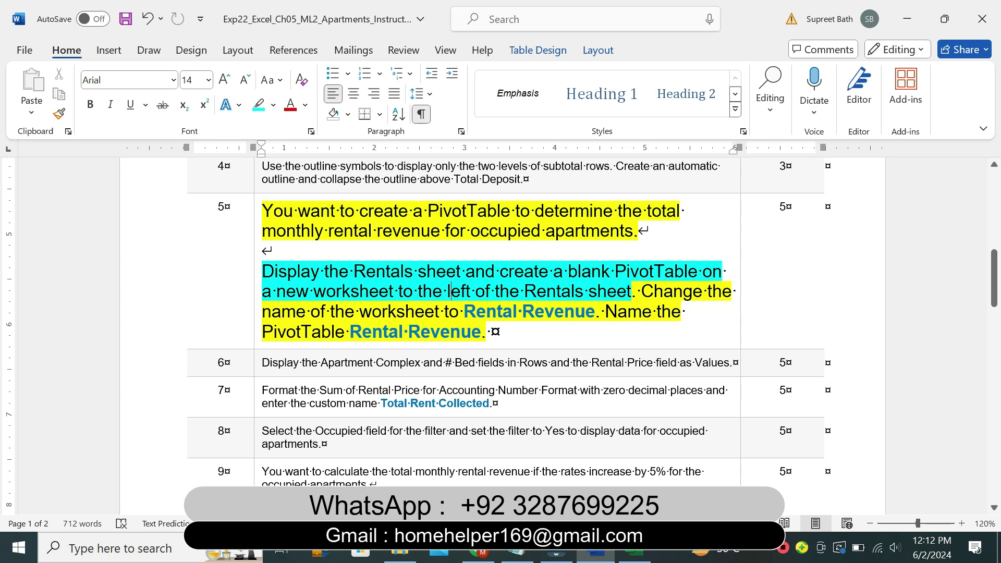
pyautogui.moveTo(641, 290)
pyautogui.mouseDown()
pyautogui.moveTo(642, 311)
pyautogui.moveTo(604, 312)
pyautogui.mouseUp()
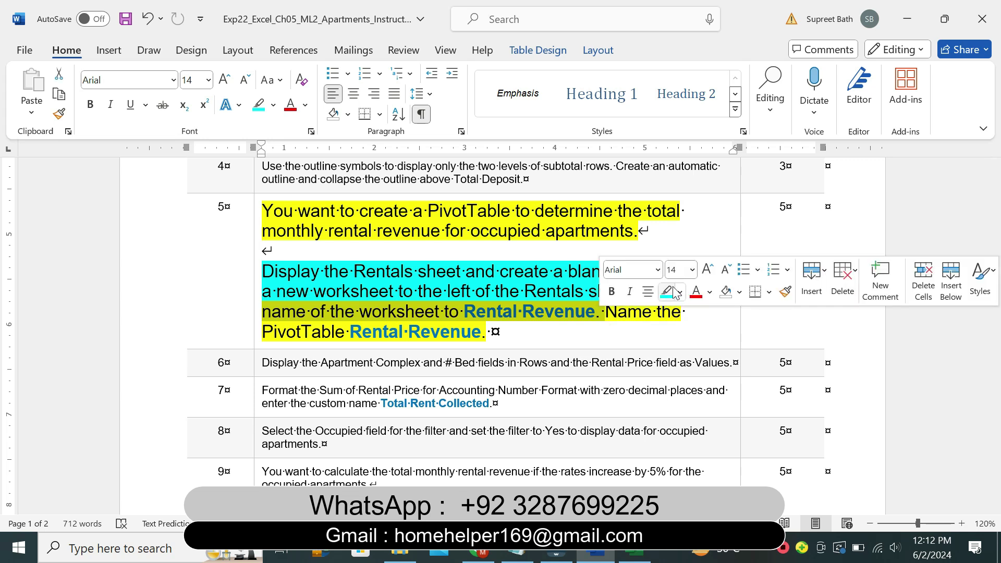
pyautogui.click(670, 289)
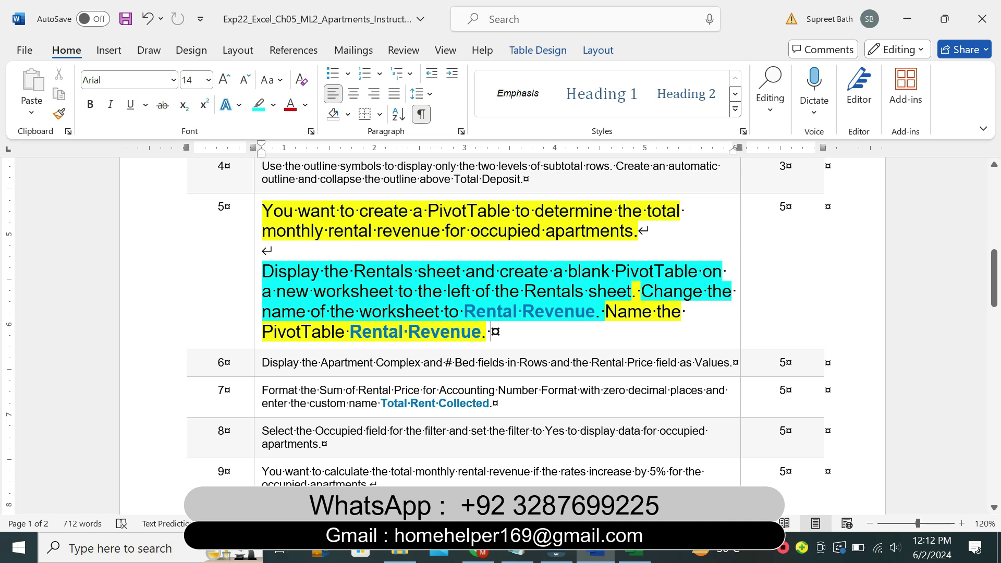
# Copy "Rental Revenue" from step 5 in Word, and in Excel rename the new PivotTable worksheet as Rental Revenue
pyautogui.moveTo(463, 312); pyautogui.dragTo(561, 308)
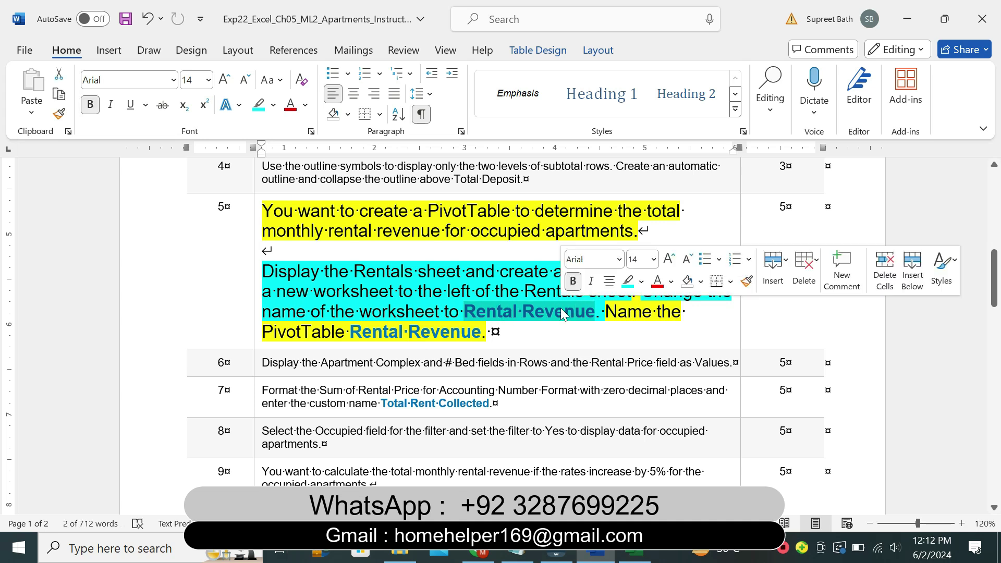
pyautogui.hotkey('ctrl', 'c')
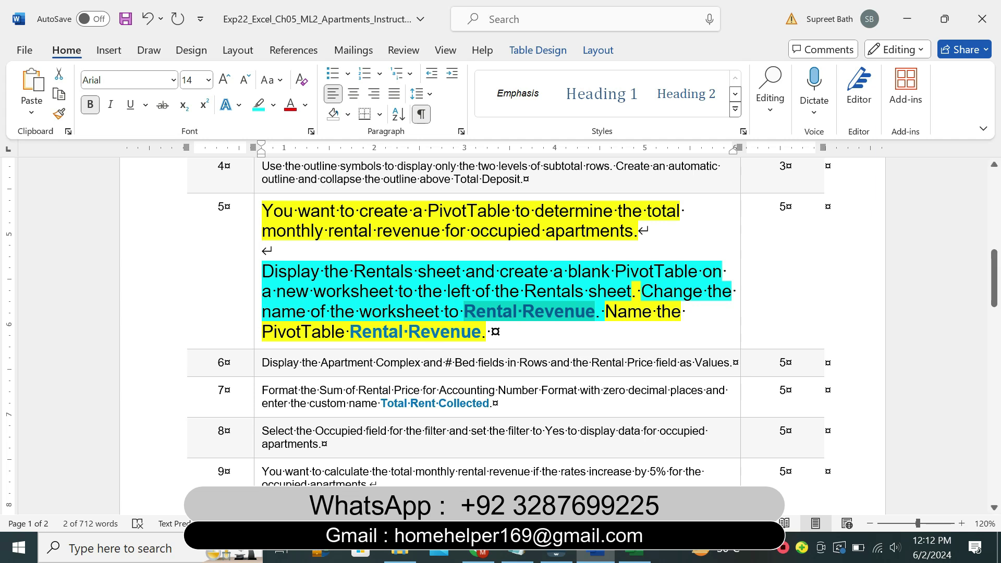
pyautogui.click(635, 552)
pyautogui.rightClick(185, 516)
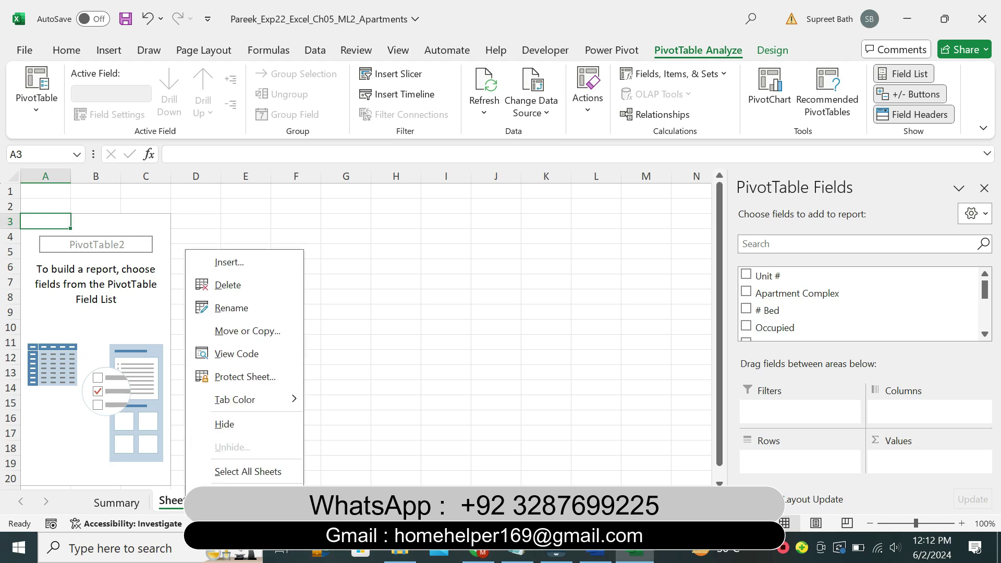
pyautogui.click(234, 313)
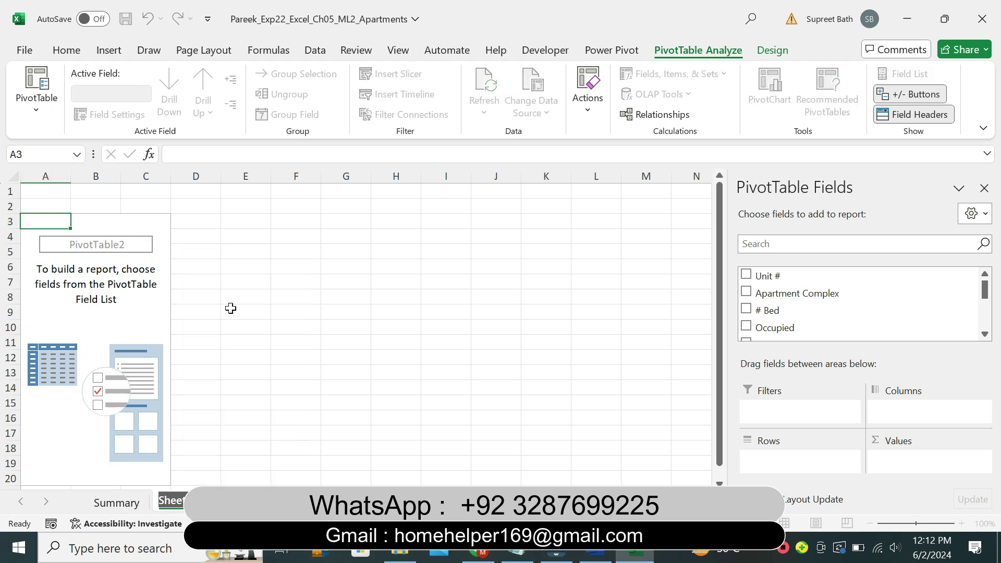
pyautogui.write('Rental')
pyautogui.click(230, 309)
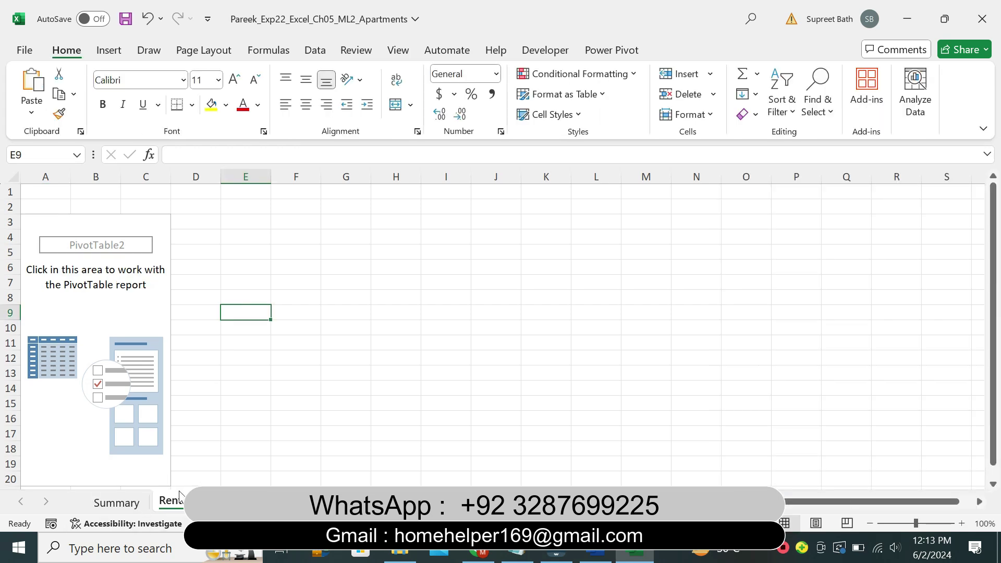
# Return to Word and highlight the step 5 sentence "Name the PivotTable Rental Revenue." in turquoise
pyautogui.click(587, 555)
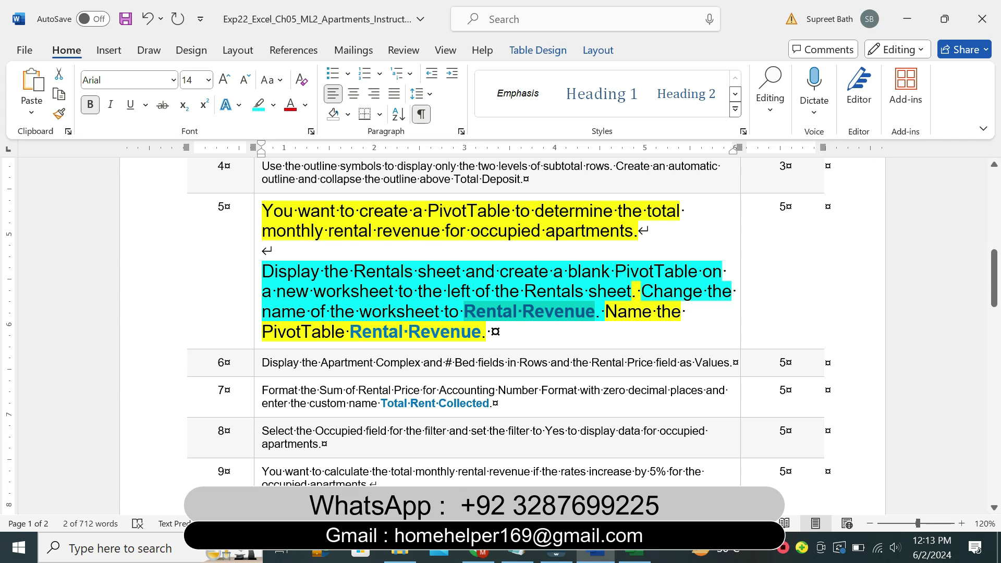
pyautogui.moveTo(596, 311); pyautogui.dragTo(488, 332)
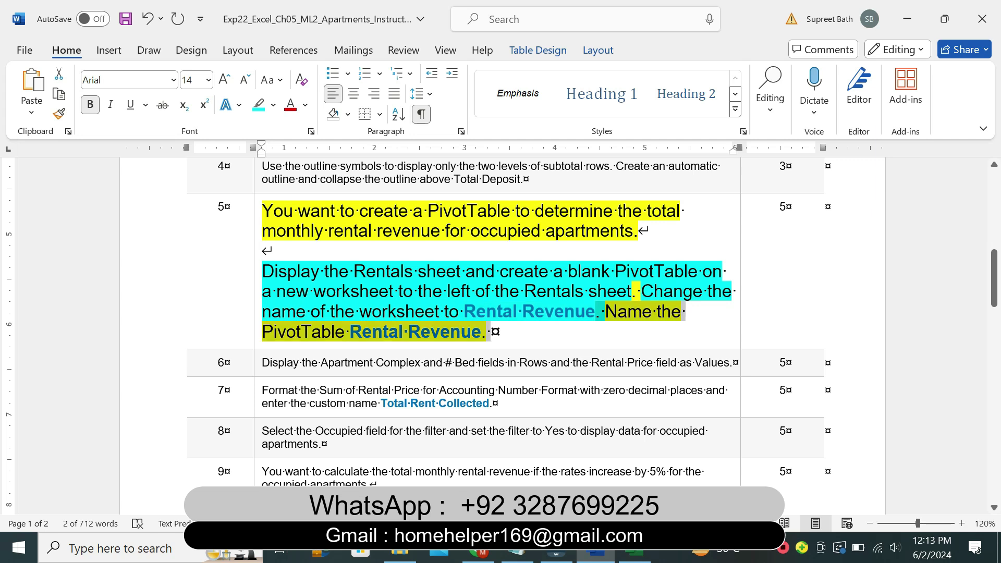
pyautogui.click(625, 312)
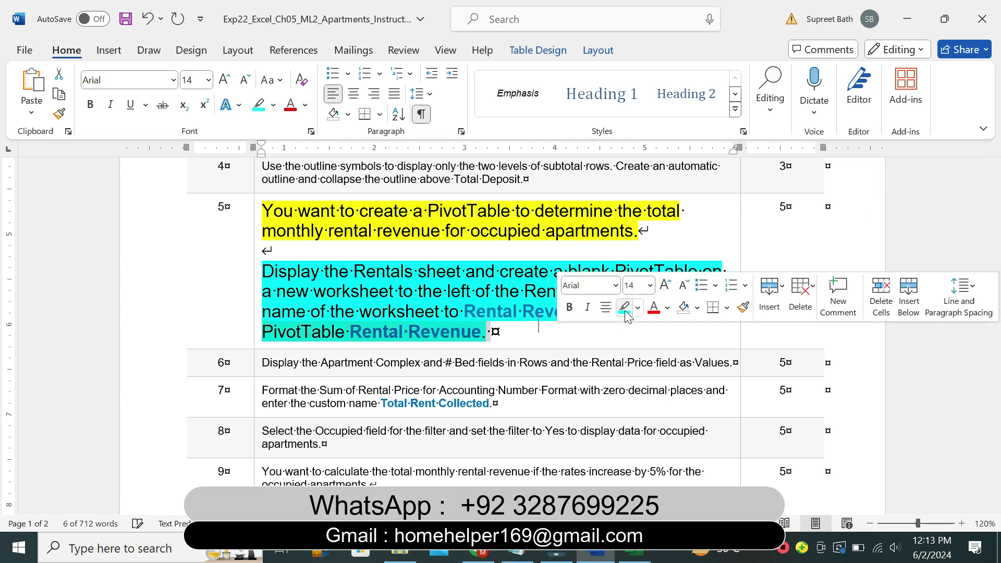
pyautogui.press('Right')
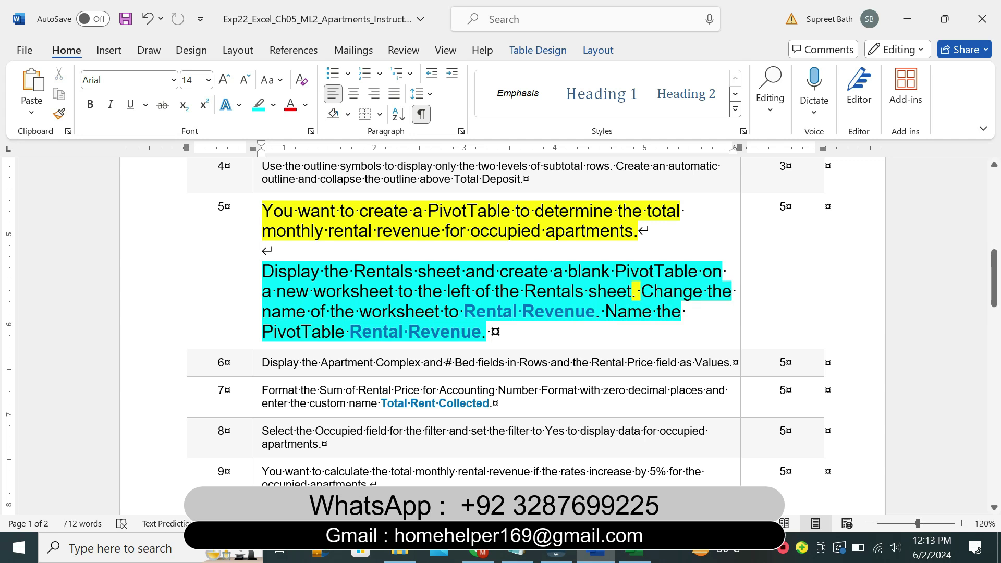
# Copy the PivotTable name from step 5 in Word, and in Excel name the blank PivotTable Rental Revenue
pyautogui.moveTo(350, 332); pyautogui.dragTo(481, 332)
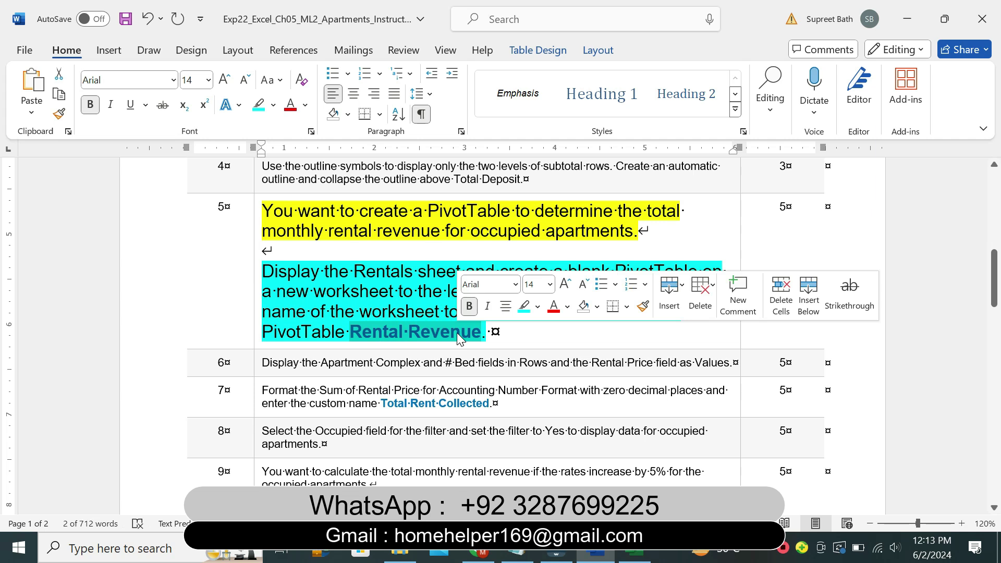
pyautogui.hotkey('ctrl', 'c')
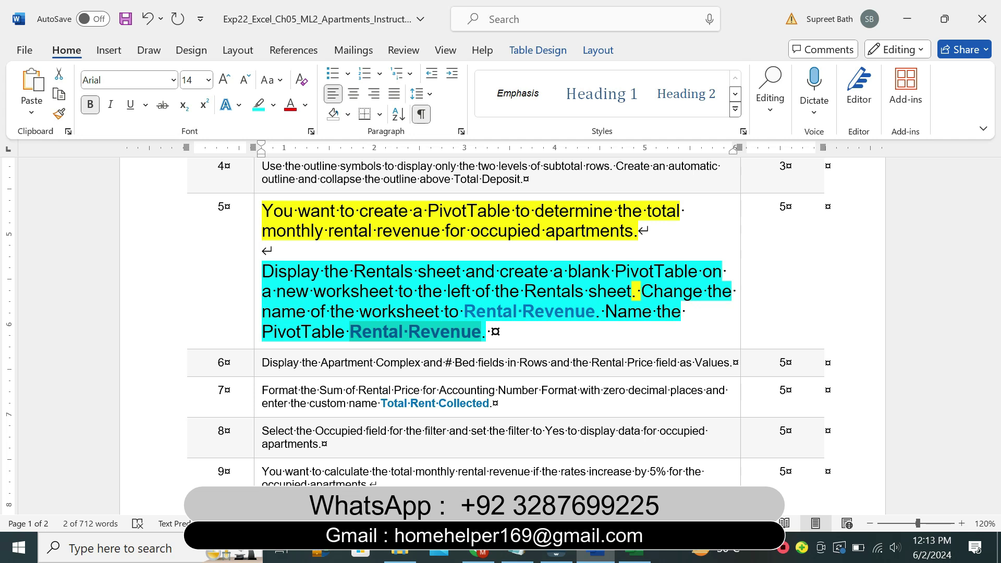
pyautogui.click(547, 336)
pyautogui.click(635, 554)
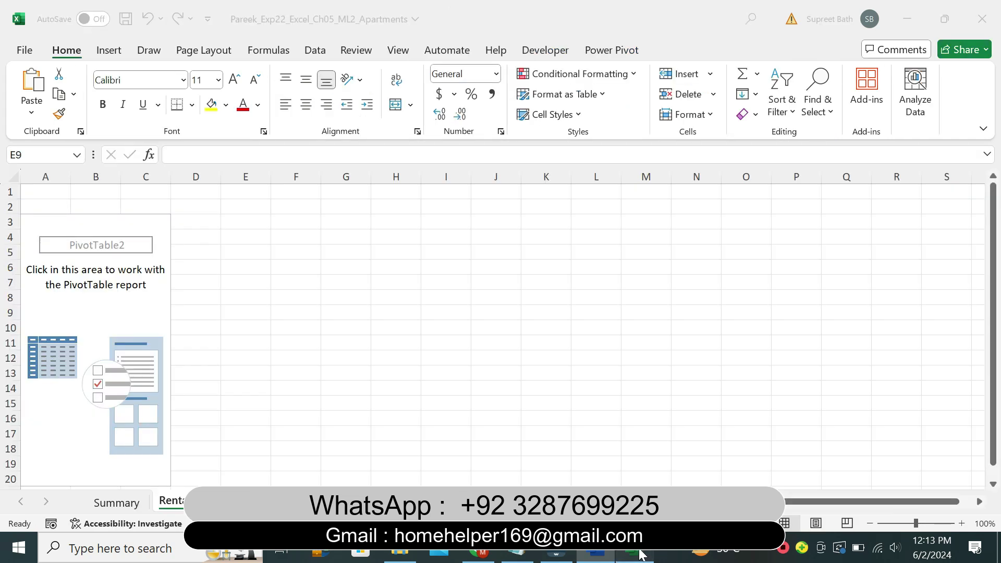
pyautogui.click(95, 224)
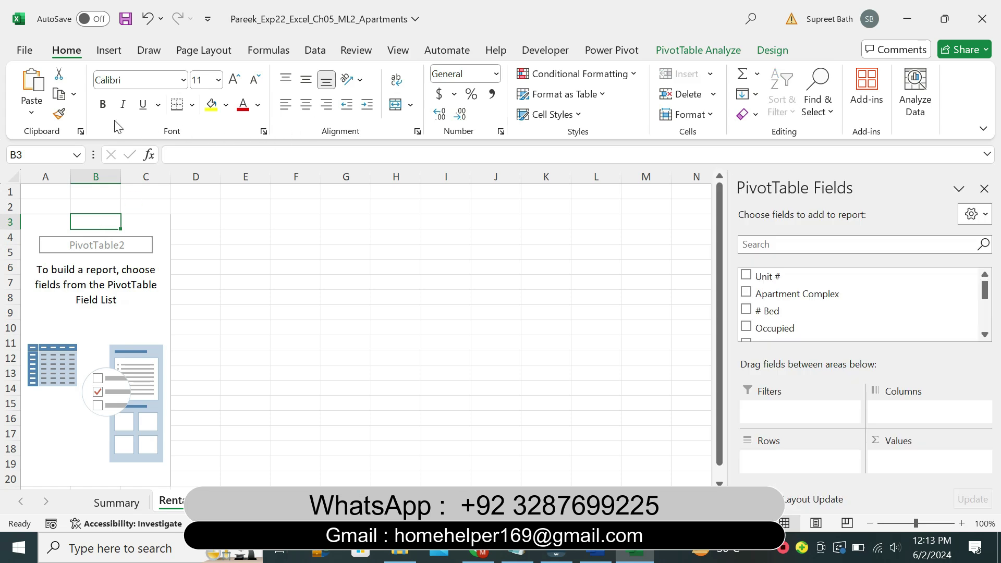
pyautogui.click(701, 51)
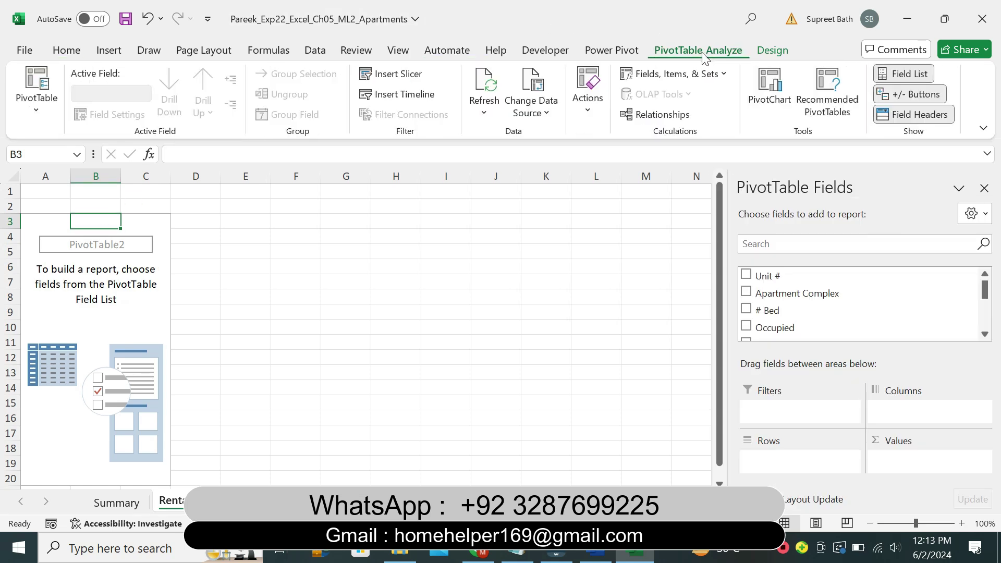
pyautogui.click(42, 102)
pyautogui.click(48, 168)
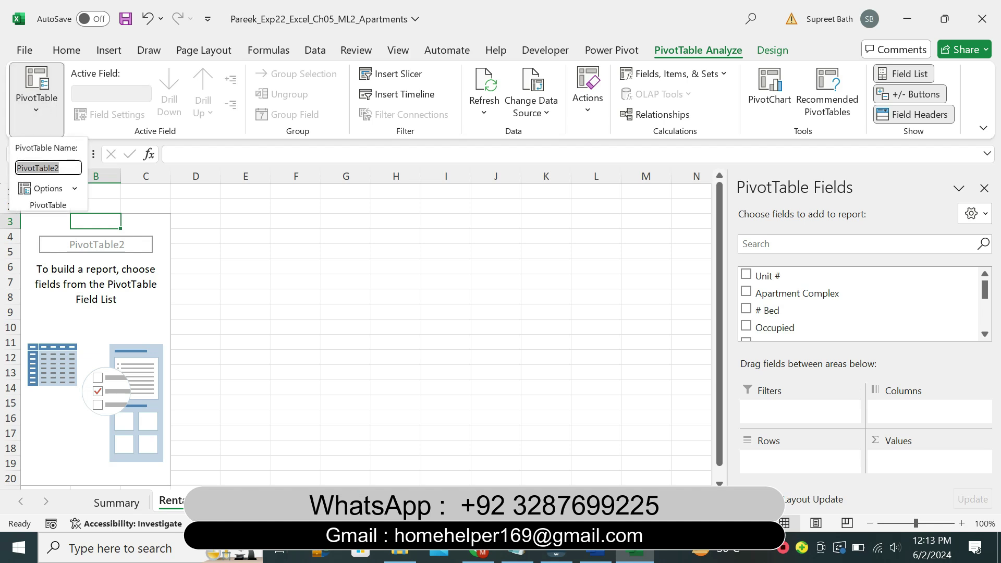
pyautogui.write('Rental Revenue')
pyautogui.press('Return')
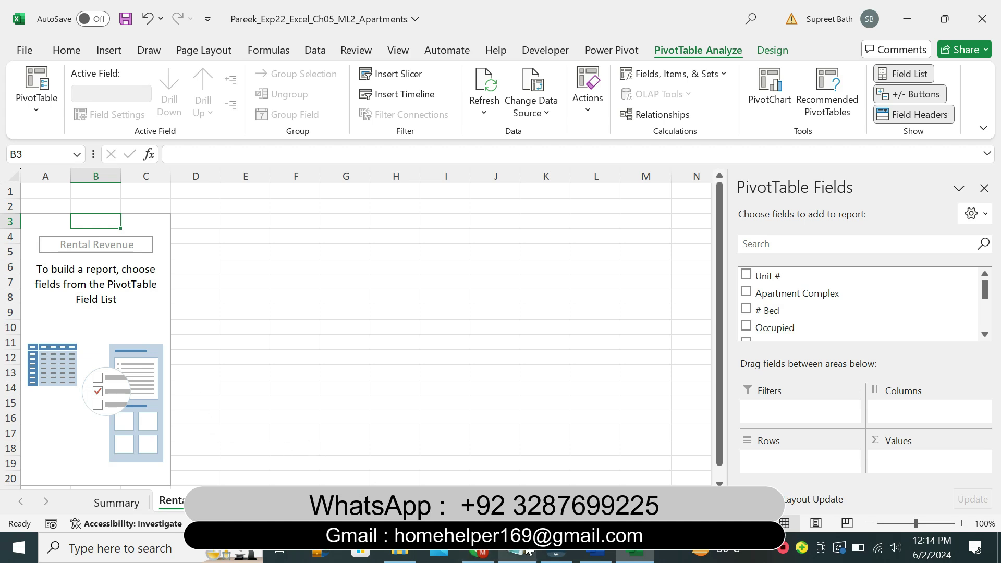
# Return to Word, set the whole step 5 text to font size 9 and remove its highlighting
pyautogui.click(595, 558)
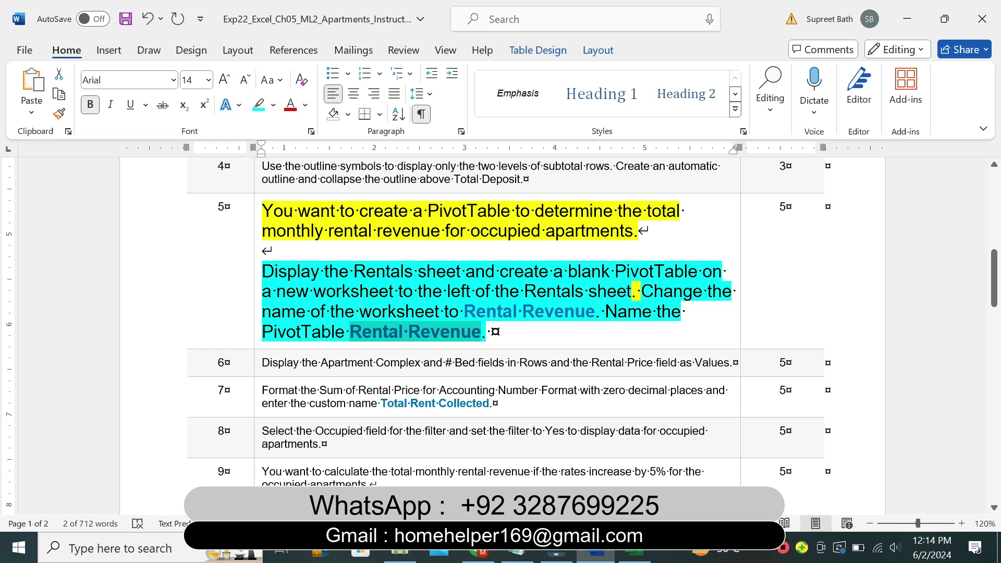
pyautogui.click(258, 335)
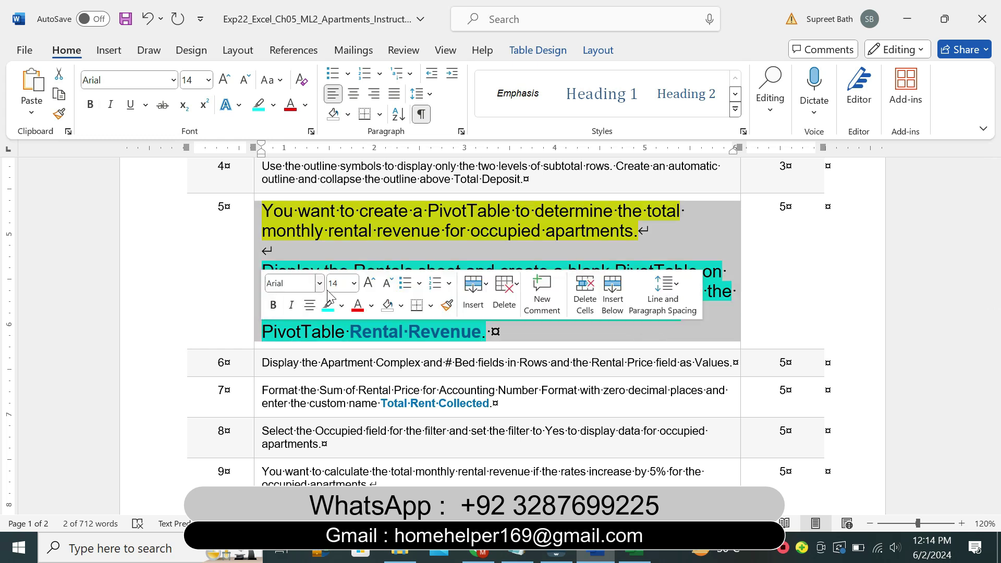
pyautogui.click(354, 283)
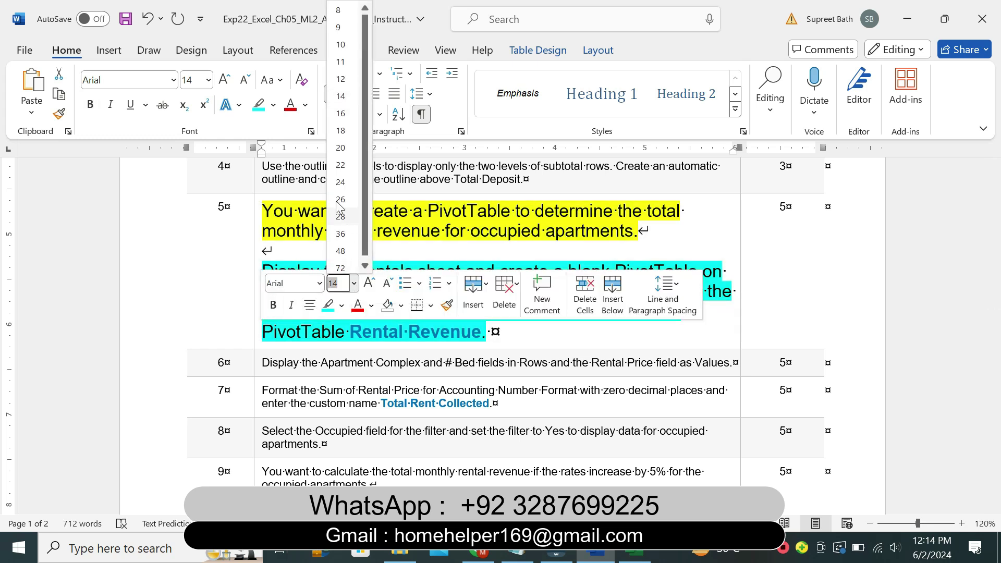
pyautogui.click(339, 29)
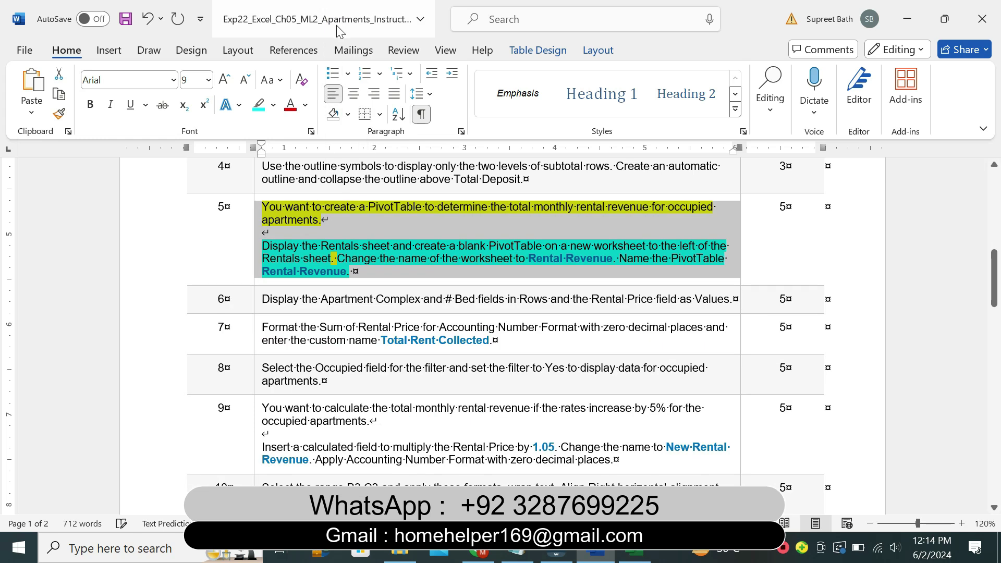
pyautogui.click(274, 106)
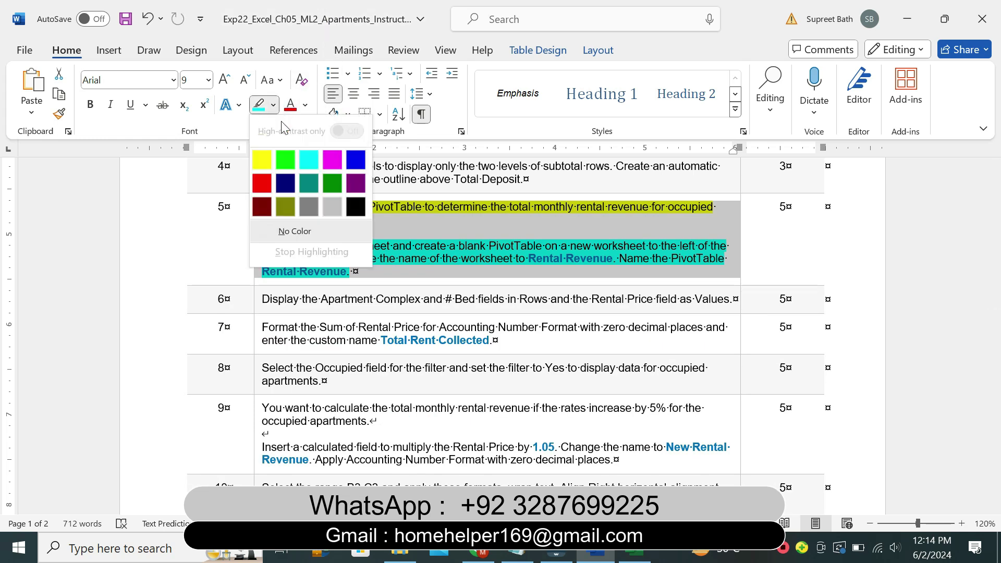
pyautogui.click(306, 230)
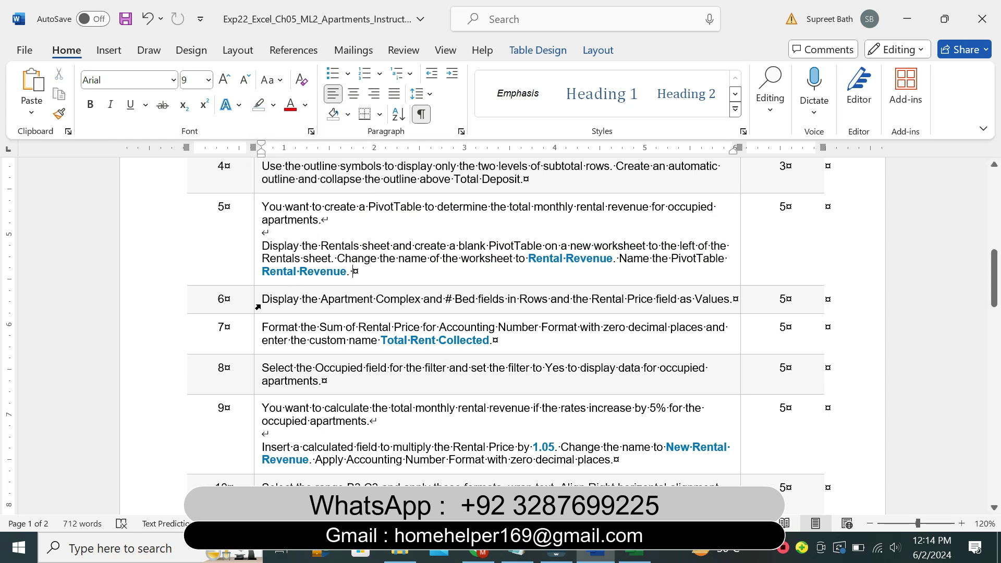
# Set the step 6 instruction text to font size 14 and highlight it in yellow
pyautogui.click(257, 307)
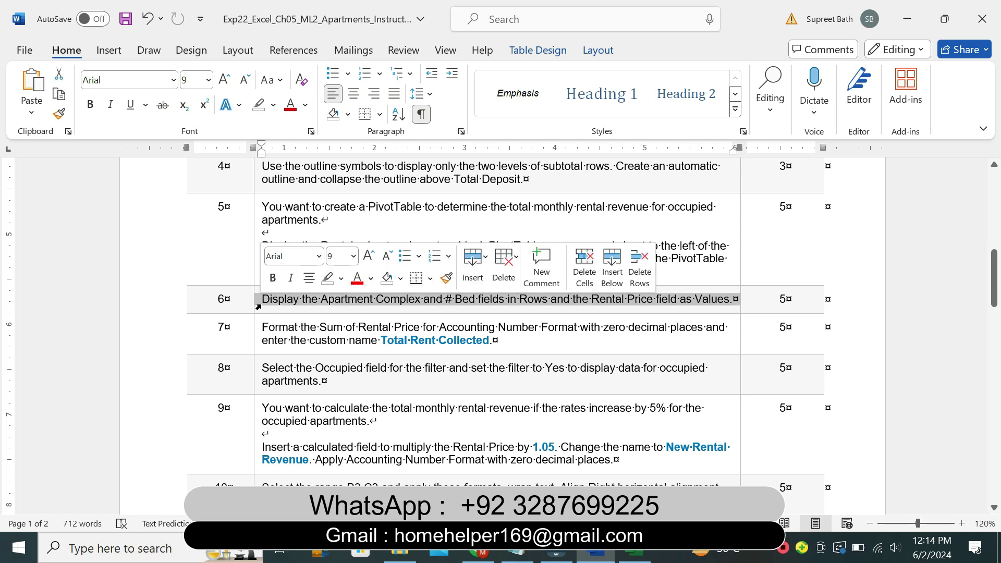
pyautogui.click(353, 258)
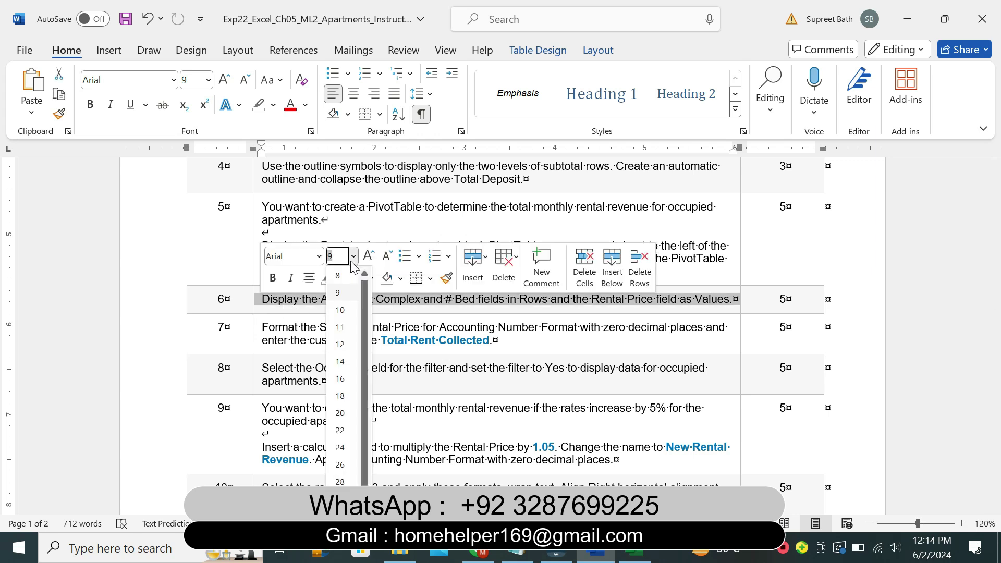
pyautogui.click(340, 361)
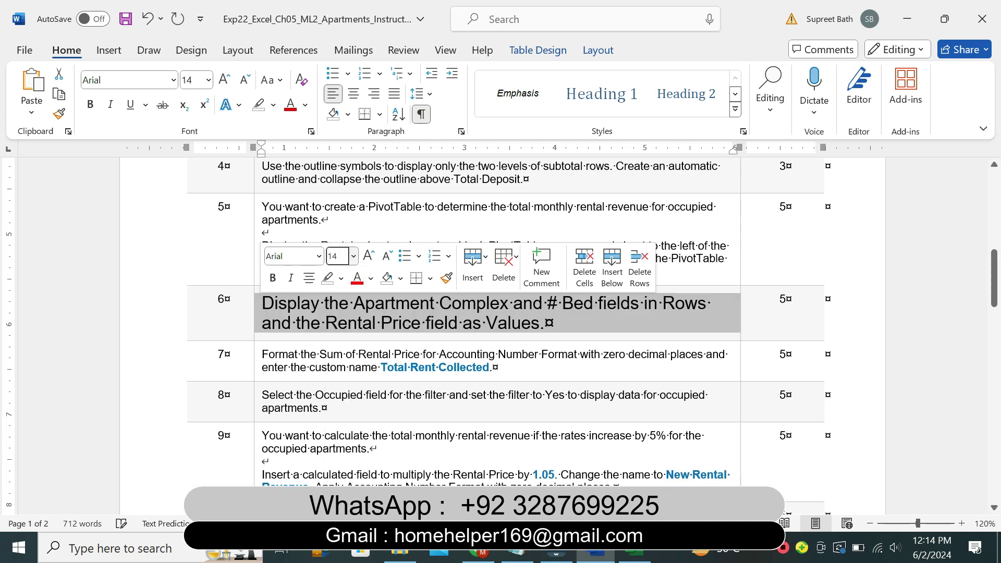
pyautogui.click(344, 281)
pyautogui.click(336, 332)
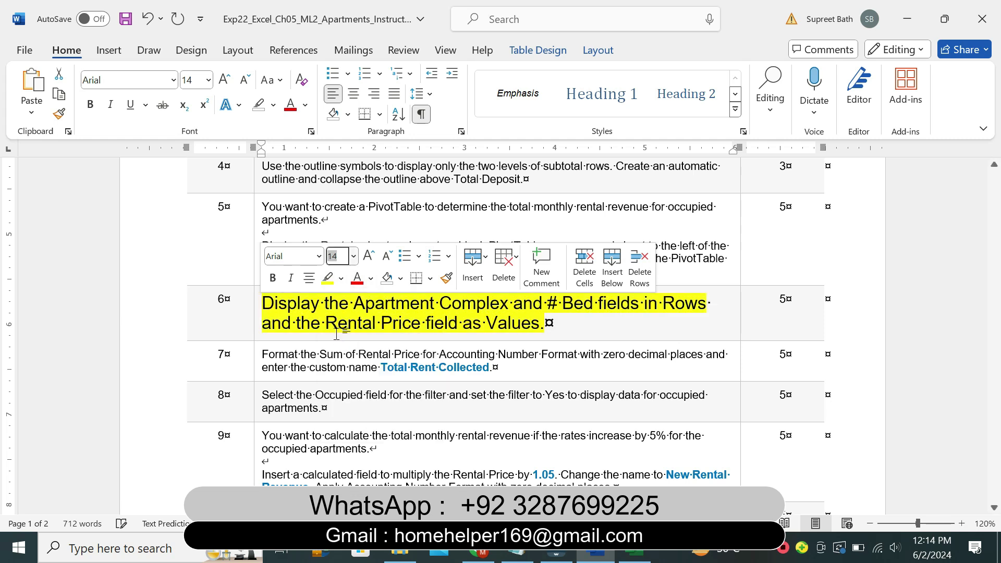
pyautogui.click(301, 324)
# Highlight "Display the Apartment Complex and # Bed fields in Rows" in step 6 in turquoise
pyautogui.moveTo(274, 304); pyautogui.dragTo(710, 305)
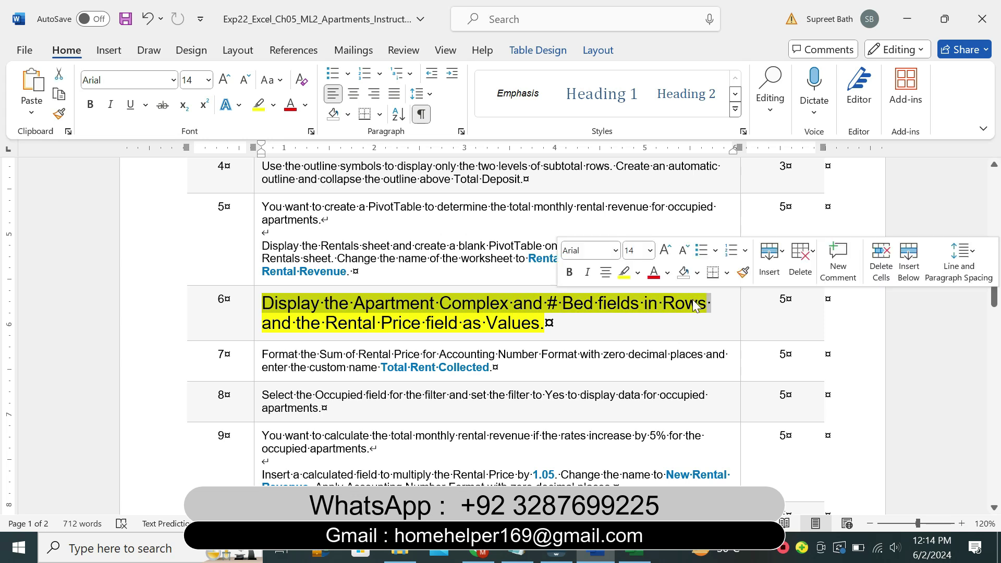
pyautogui.click(638, 272)
pyautogui.click(678, 323)
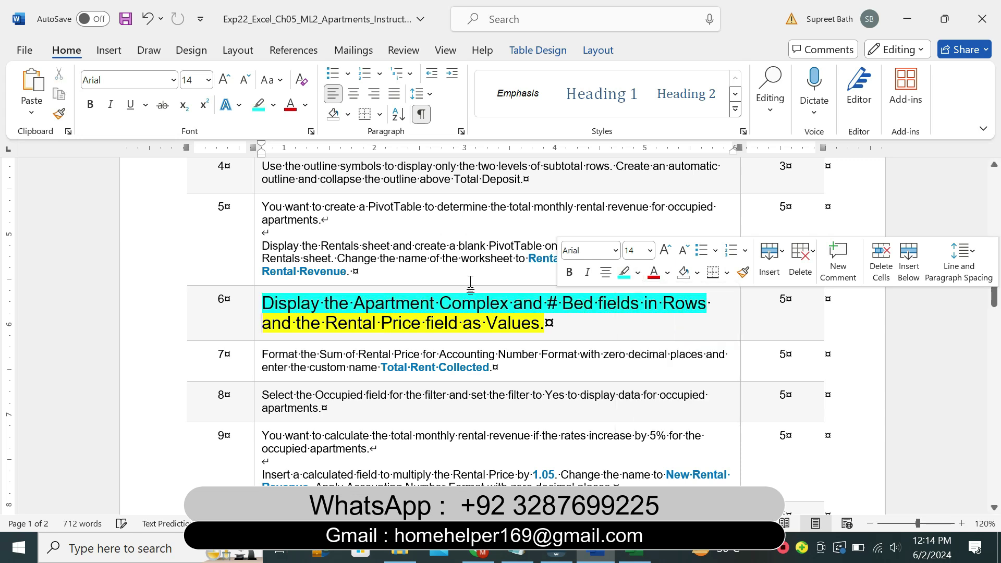
# Select "Apartment Complex" in step 6 in Word, and in Excel add the Apartment Complex field to the PivotTable rows
pyautogui.moveTo(354, 305); pyautogui.dragTo(513, 305)
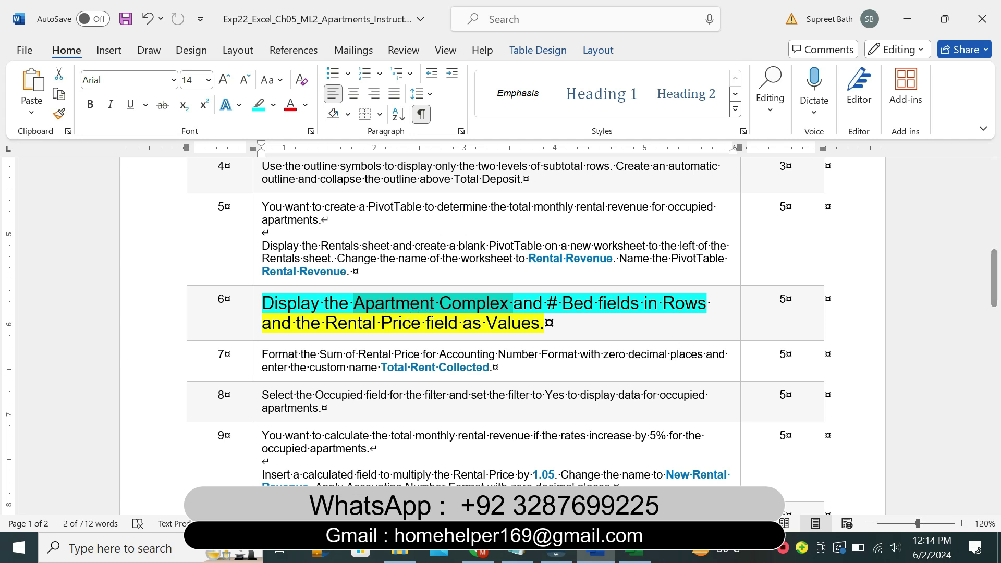
pyautogui.click(637, 552)
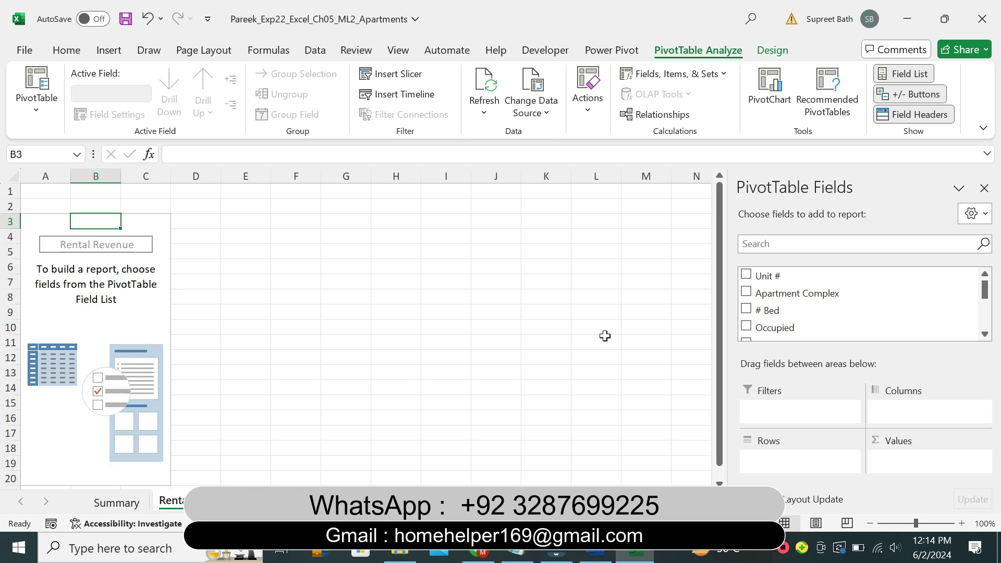
pyautogui.click(746, 292)
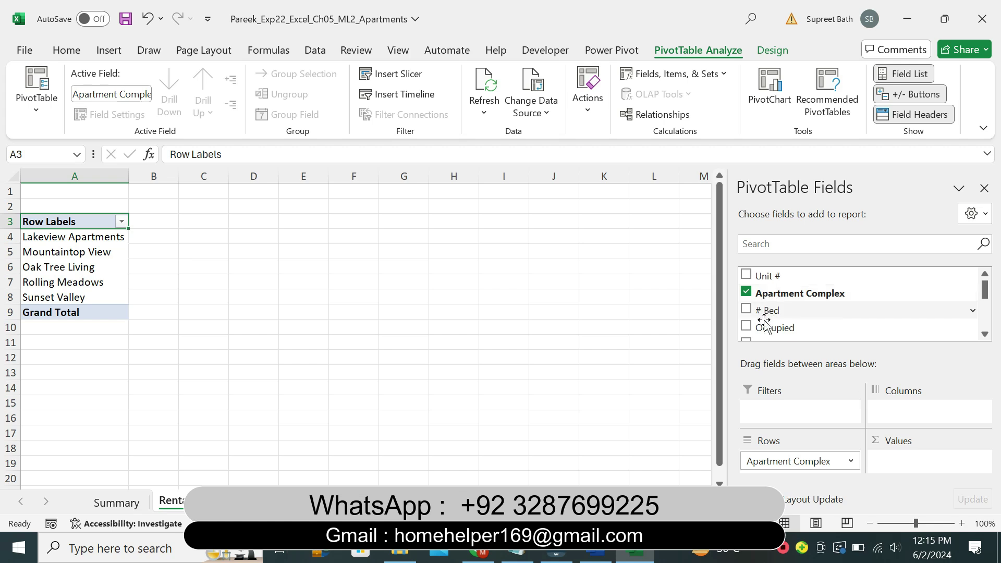
# Select "# Bed fields" in step 6 in Word, and in Excel try adding the # Bed field with its default placement
pyautogui.click(597, 551)
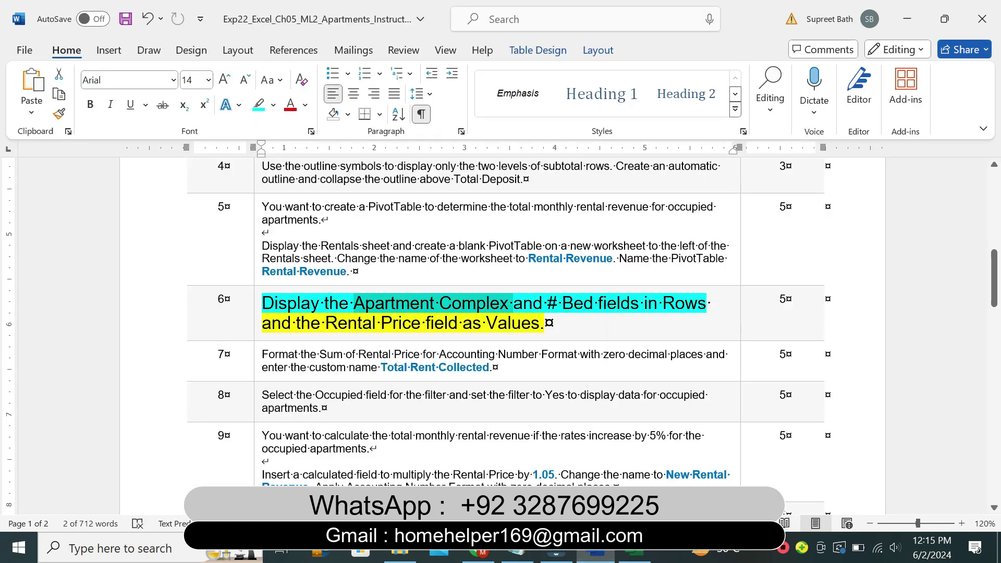
pyautogui.moveTo(549, 304); pyautogui.dragTo(611, 304)
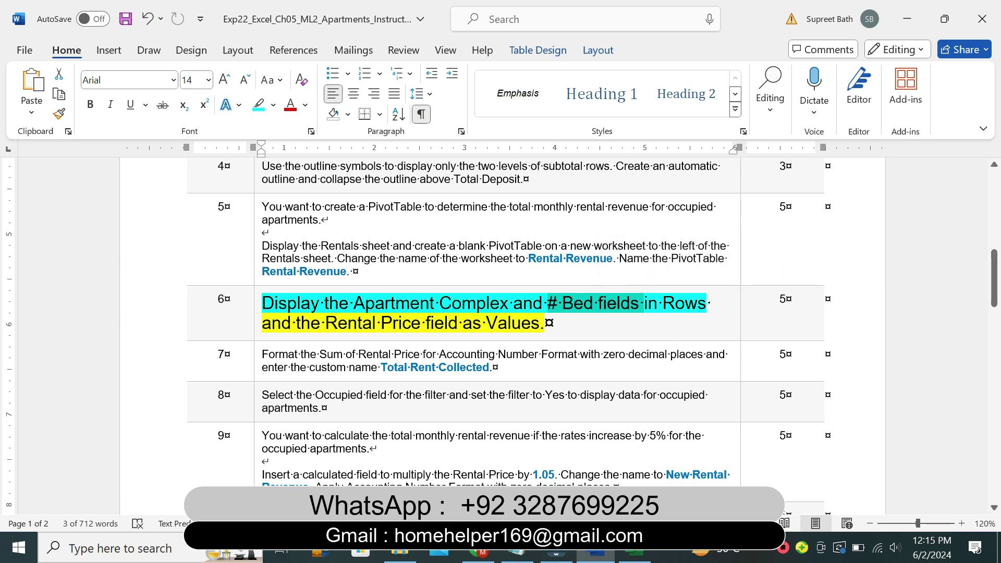
pyautogui.click(635, 552)
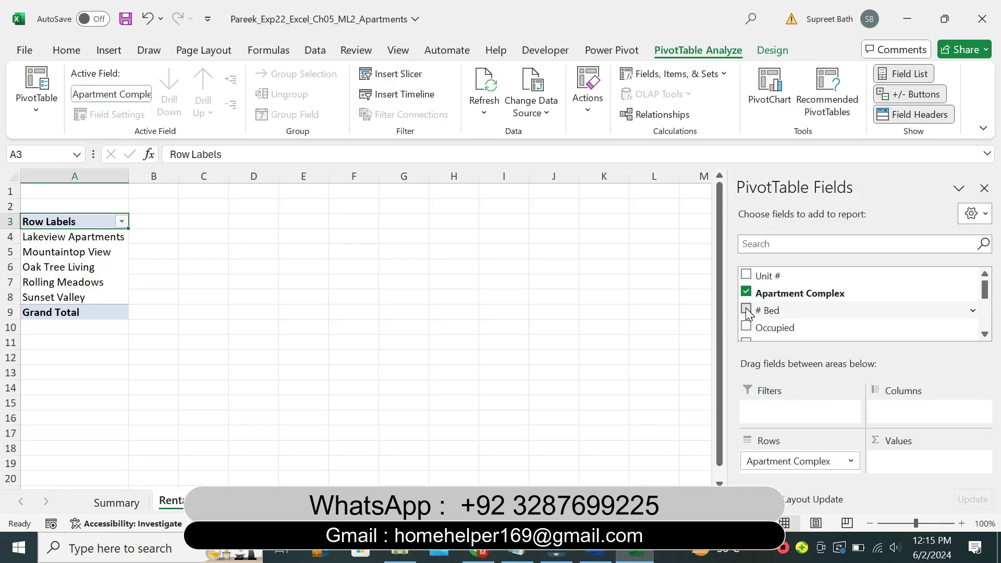
pyautogui.click(746, 308)
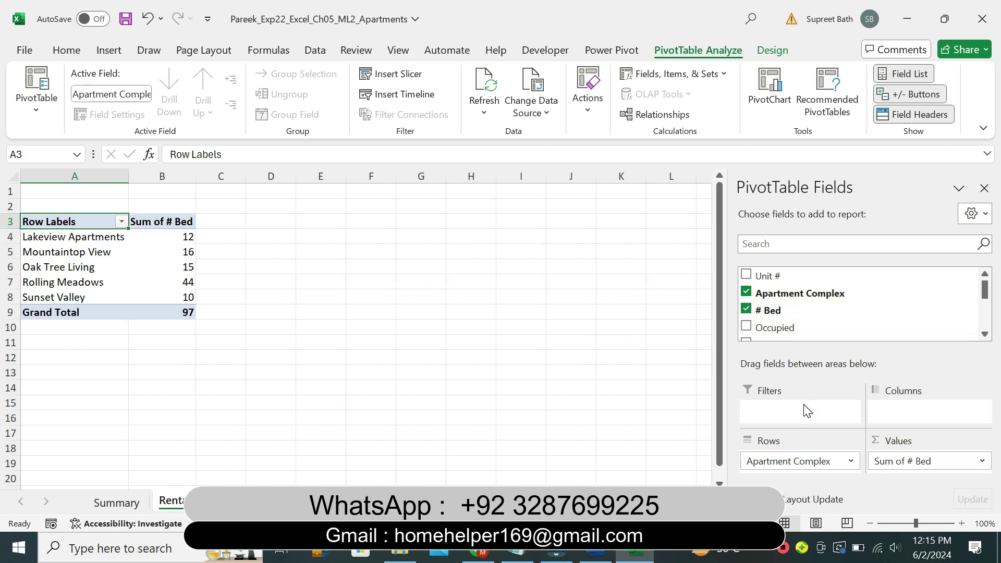
pyautogui.hotkey('ctrl', 'z')
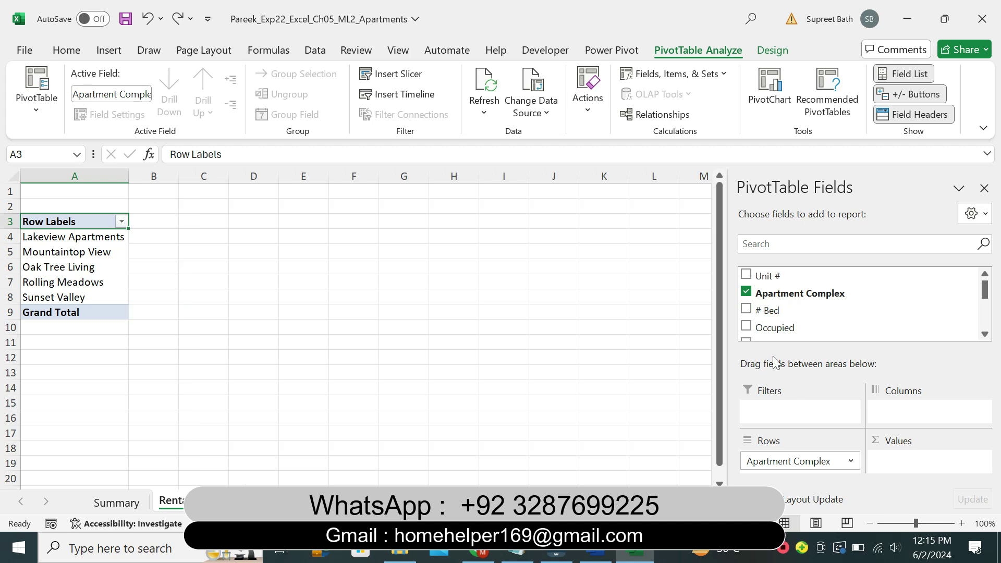
# Check step 6 in Word, and in Excel add the # Bed field to the PivotTable rows below Apartment Complex
pyautogui.click(590, 558)
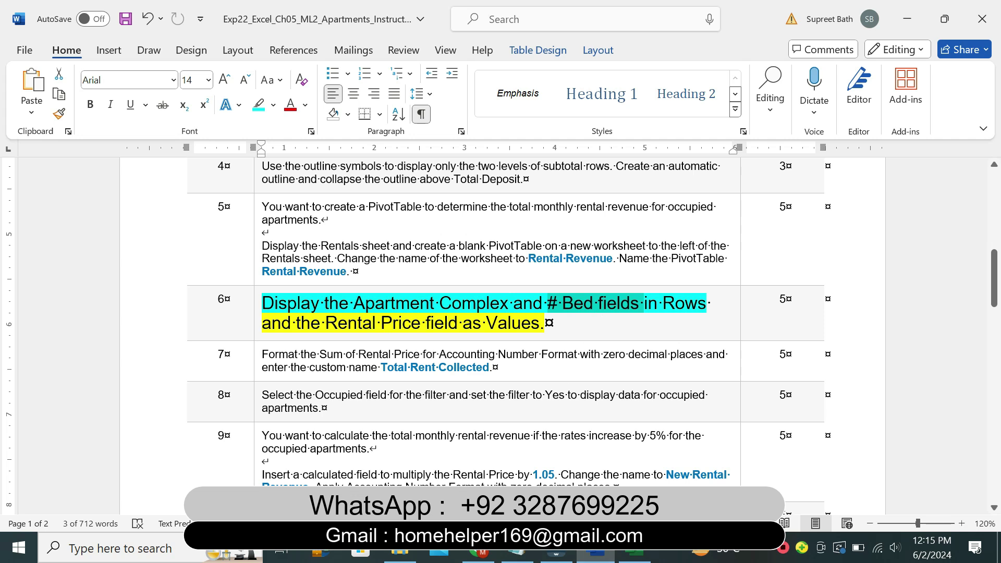
pyautogui.click(634, 554)
pyautogui.moveTo(753, 312); pyautogui.dragTo(779, 472)
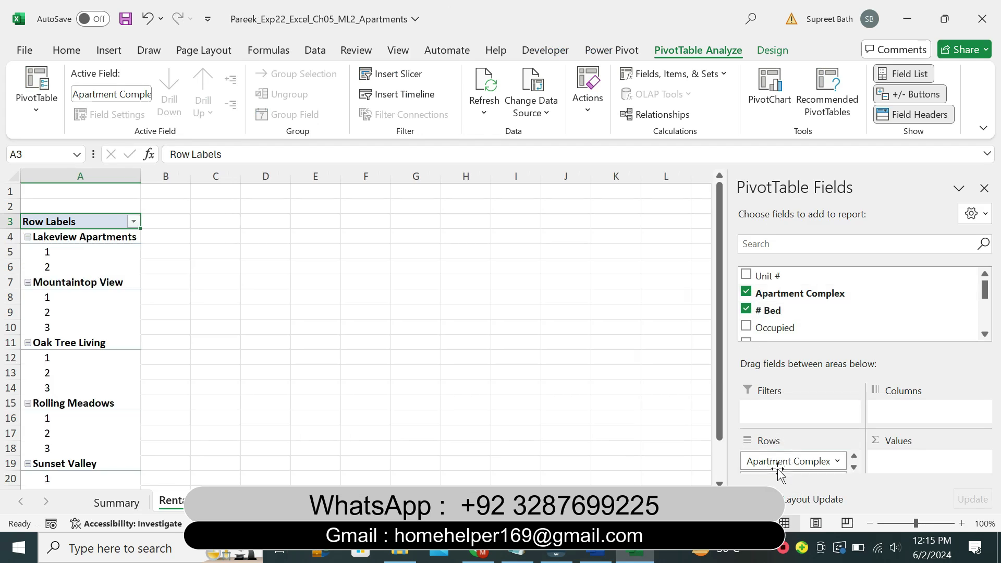
# Try removing the Apartment Complex field from the PivotTable rows, undo it, and recheck step 6 in Word before returning to Excel
pyautogui.click(837, 461)
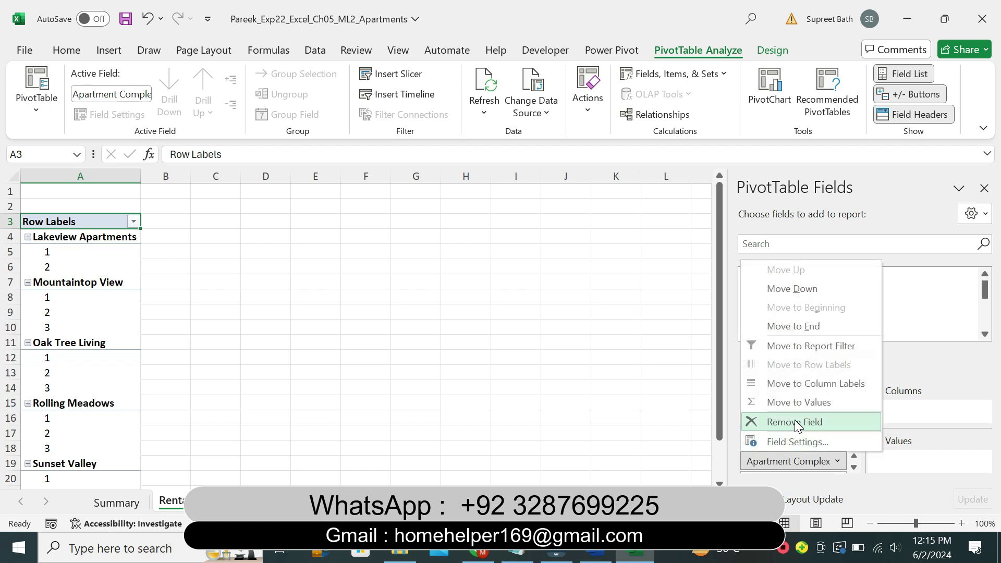
pyautogui.click(796, 422)
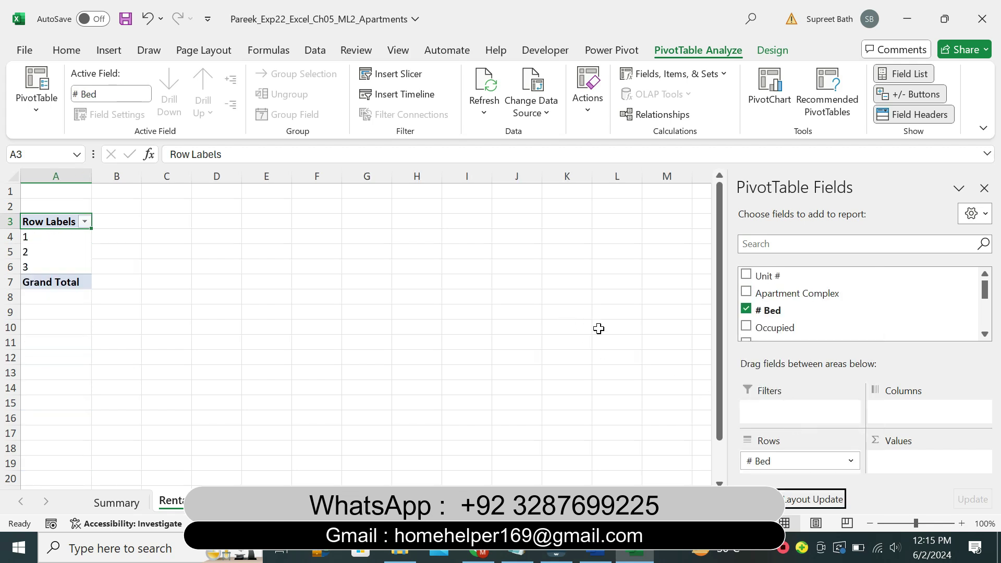
pyautogui.click(600, 550)
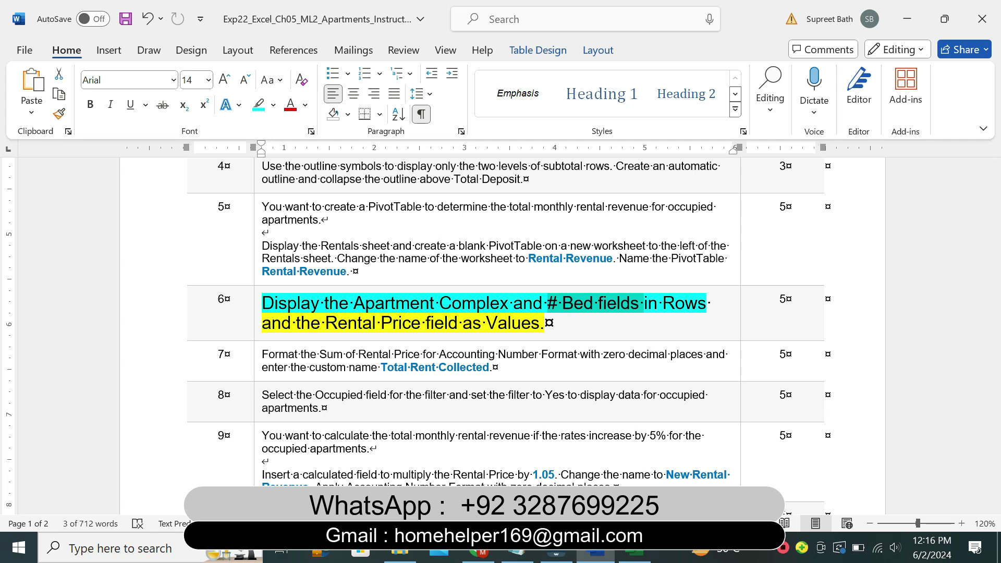
pyautogui.click(635, 552)
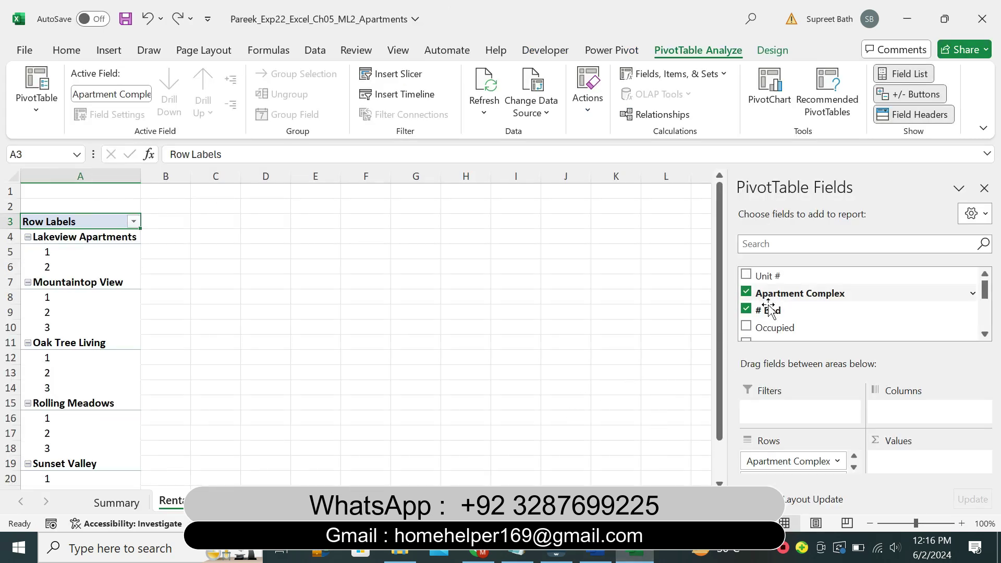
# Switch to Word and highlight "and the Rental Price field as Values" in step 6 in turquoise
pyautogui.click(597, 553)
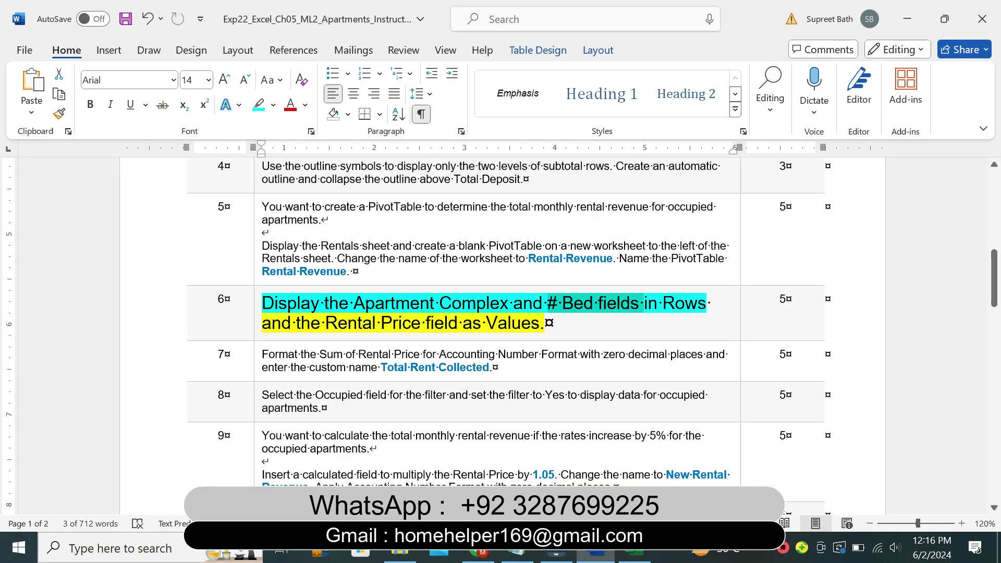
pyautogui.moveTo(275, 323); pyautogui.dragTo(540, 323)
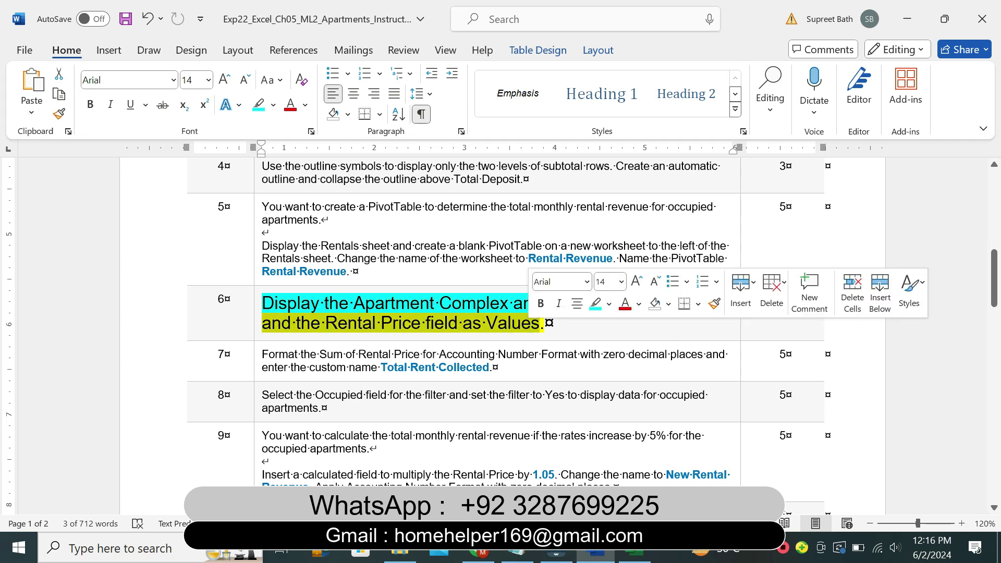
pyautogui.click(595, 303)
pyautogui.click(375, 303)
# Select "Rental Price field as Values" in step 6 in Word, and in Excel add the Rental Price field to the PivotTable values
pyautogui.moveTo(338, 323); pyautogui.dragTo(540, 323)
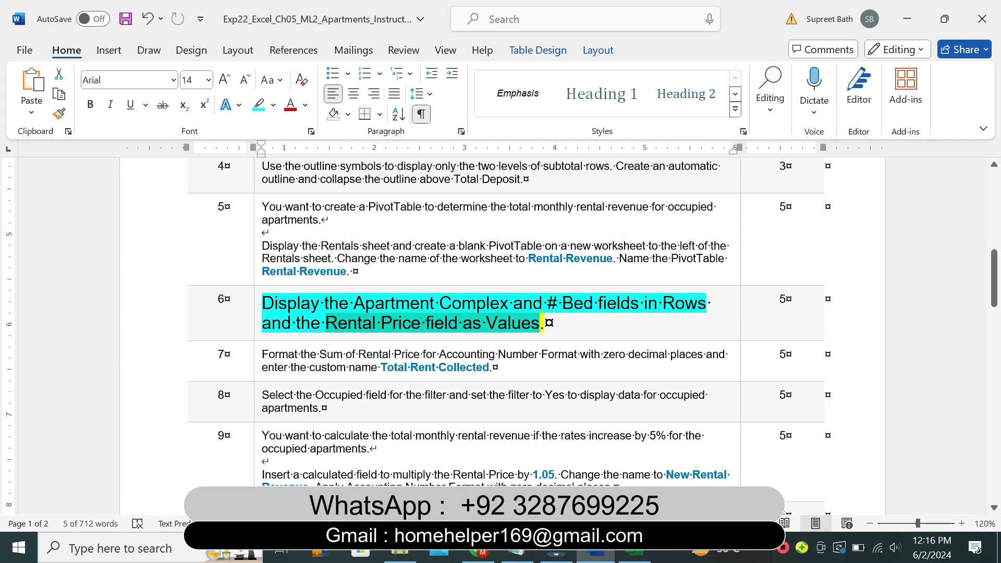
pyautogui.moveTo(635, 554)
pyautogui.click(586, 459)
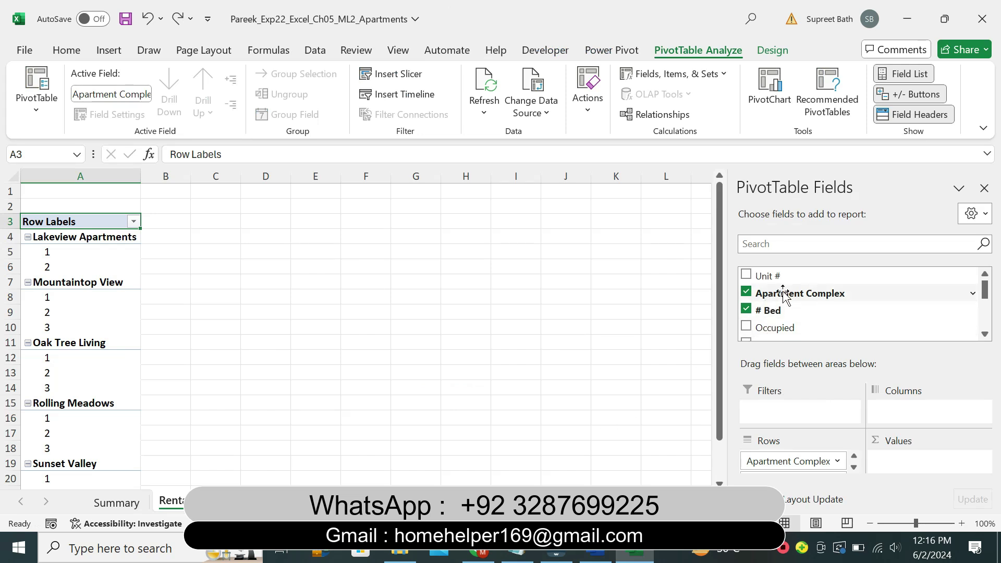
pyautogui.moveTo(985, 288); pyautogui.dragTo(985, 313)
pyautogui.moveTo(748, 292); pyautogui.dragTo(919, 461)
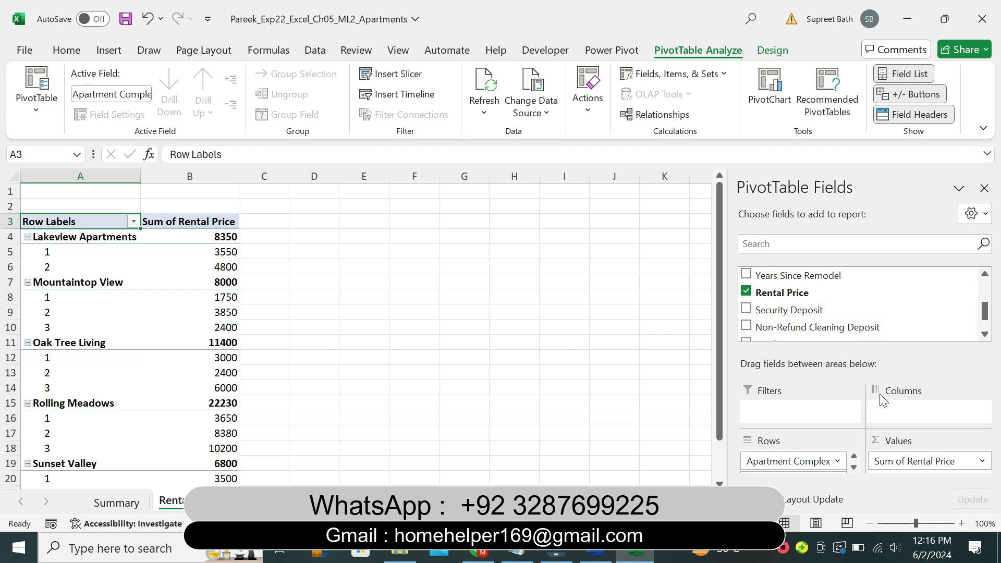
# Return to Word, set the whole step 6 text to font size 9 and remove its highlighting
pyautogui.click(596, 552)
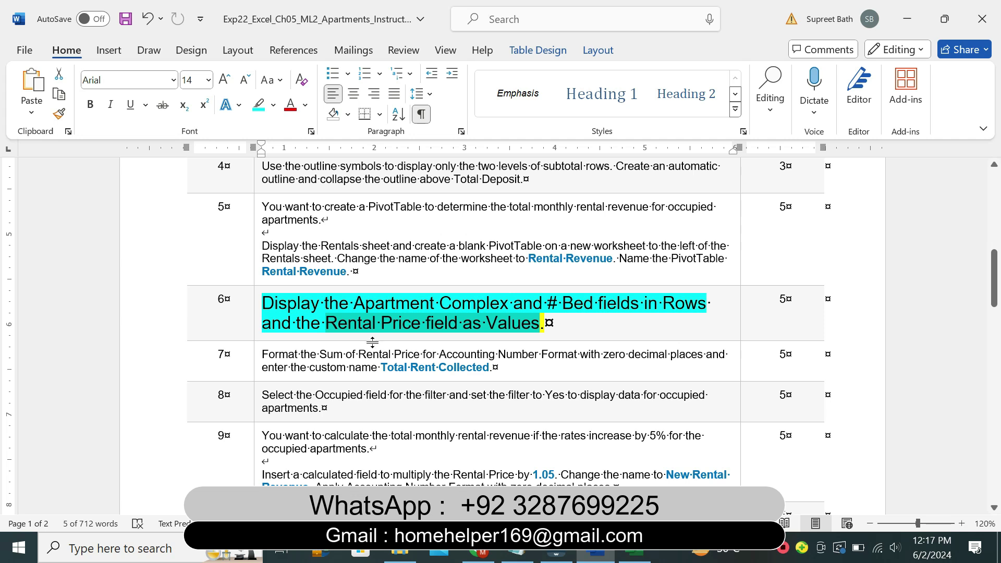
pyautogui.rightClick(256, 324)
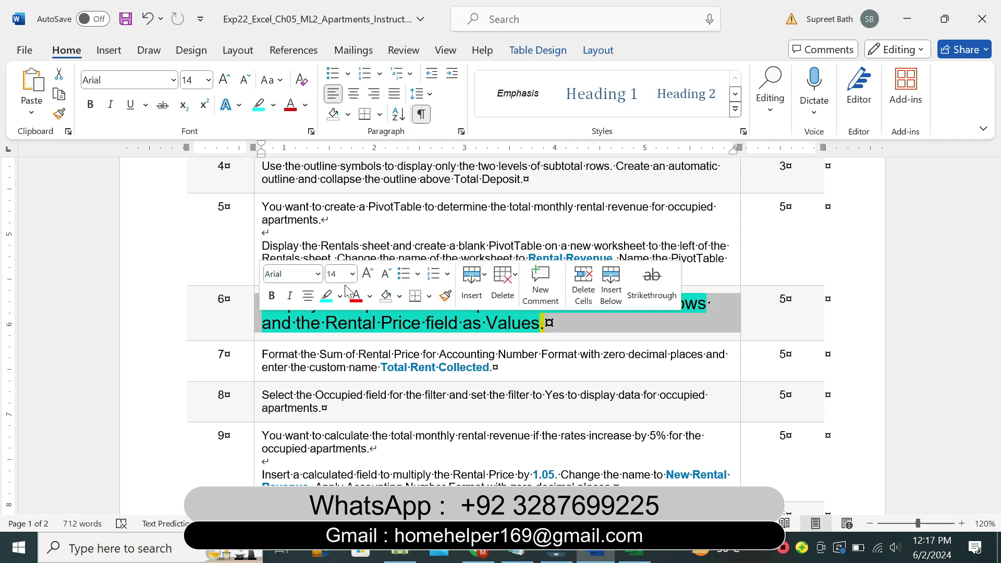
pyautogui.click(352, 281)
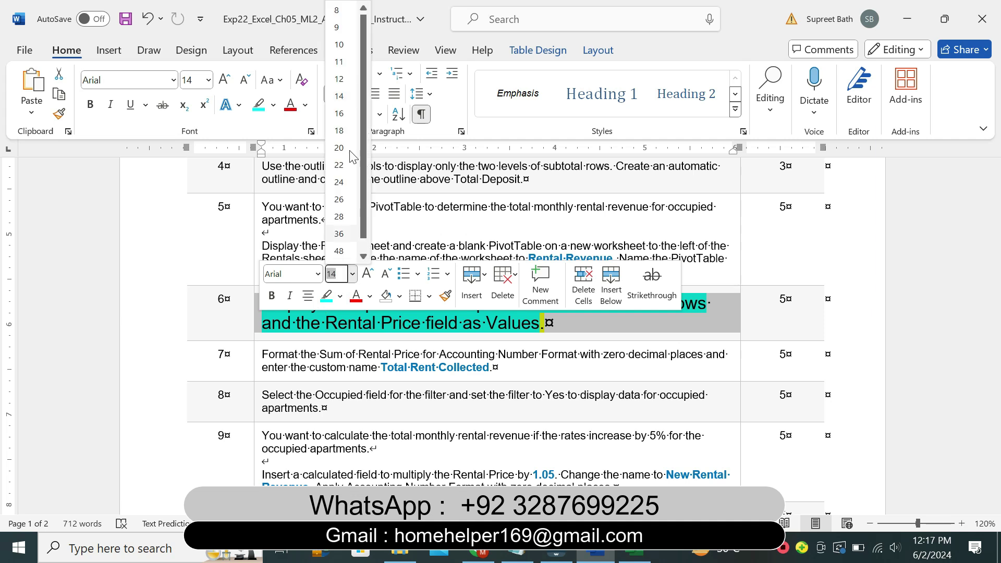
pyautogui.click(339, 24)
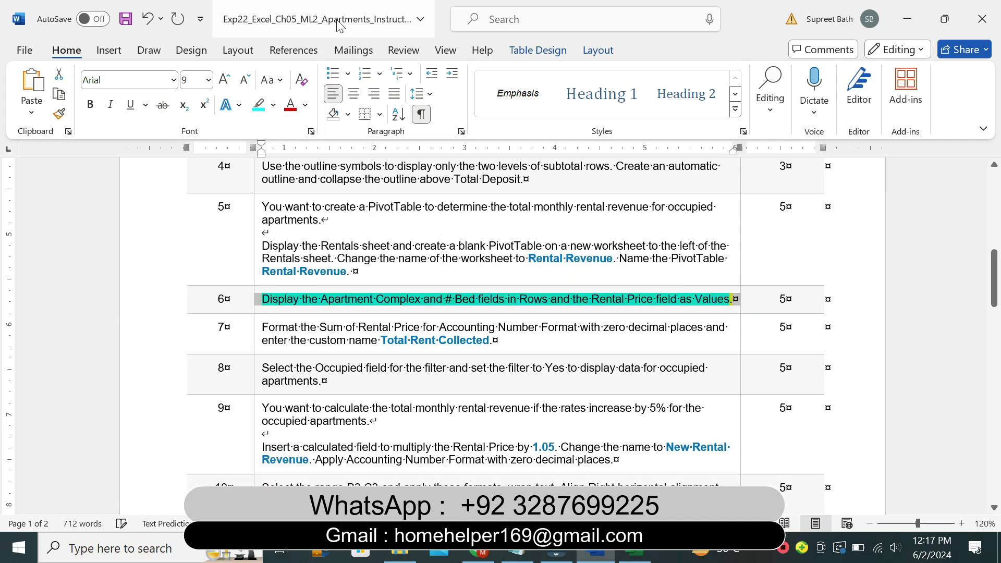
pyautogui.click(273, 105)
pyautogui.click(295, 230)
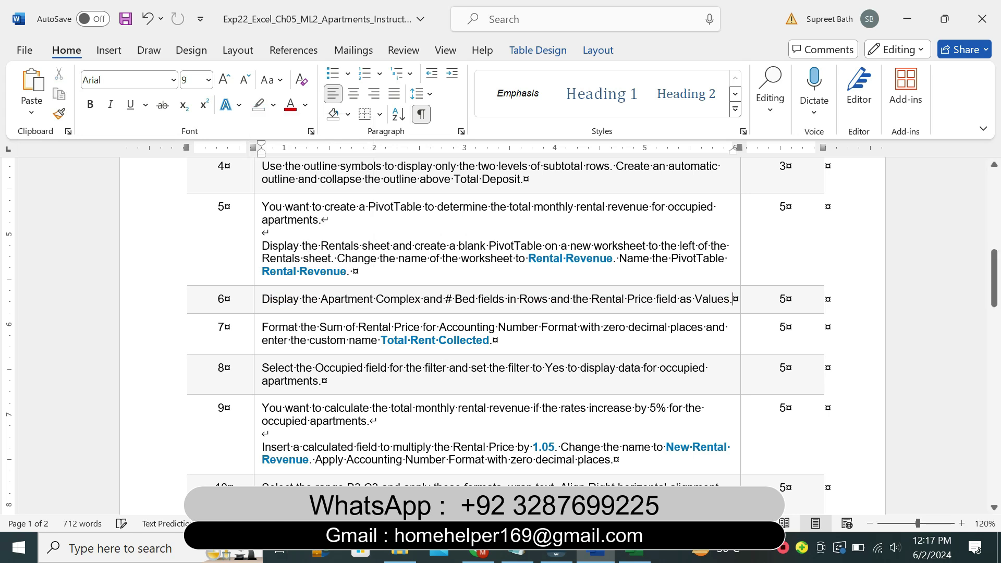
# Set the step 7 instruction text to font size 14 and highlight it in yellow
pyautogui.click(257, 337)
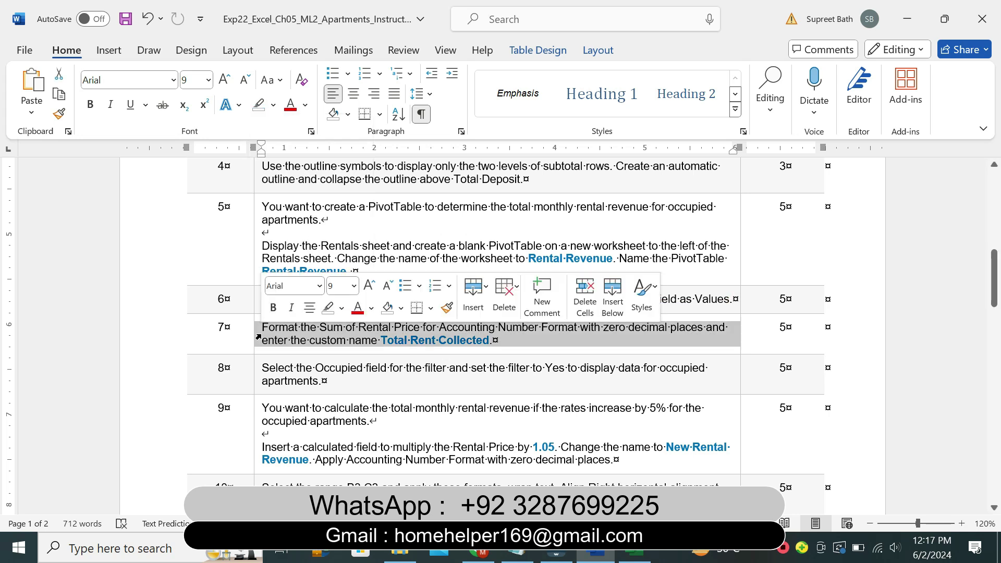
pyautogui.click(354, 287)
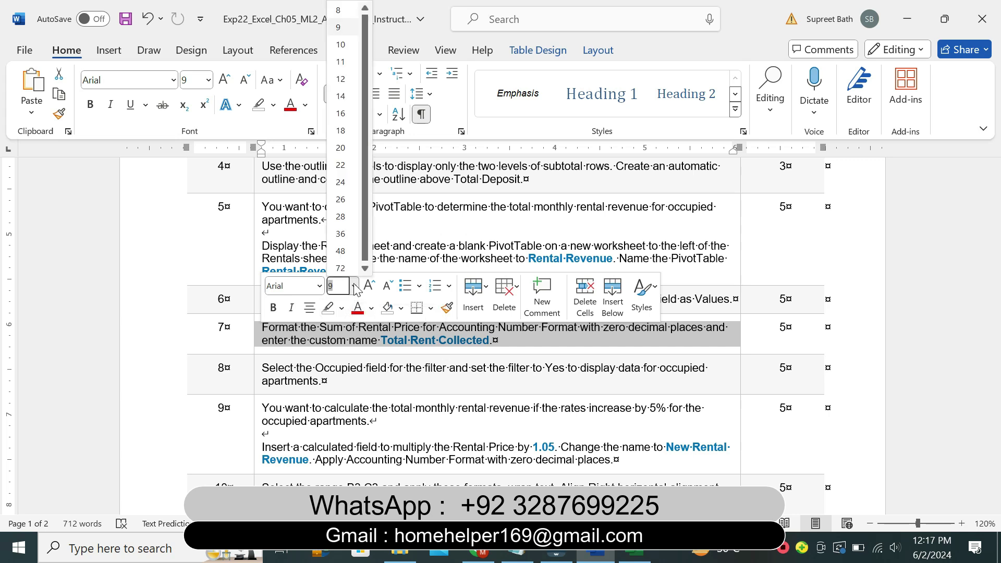
pyautogui.click(340, 96)
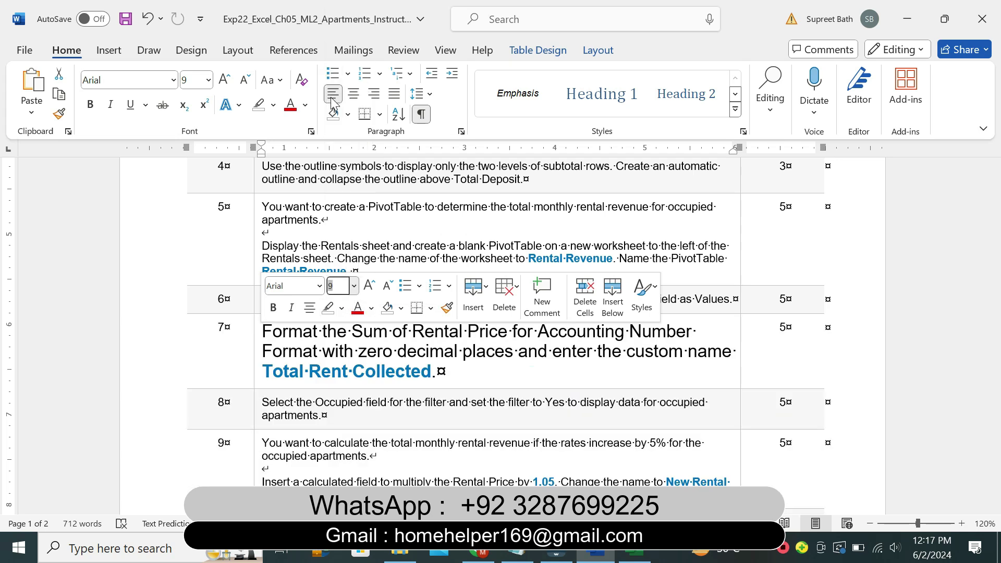
pyautogui.click(274, 106)
pyautogui.click(266, 160)
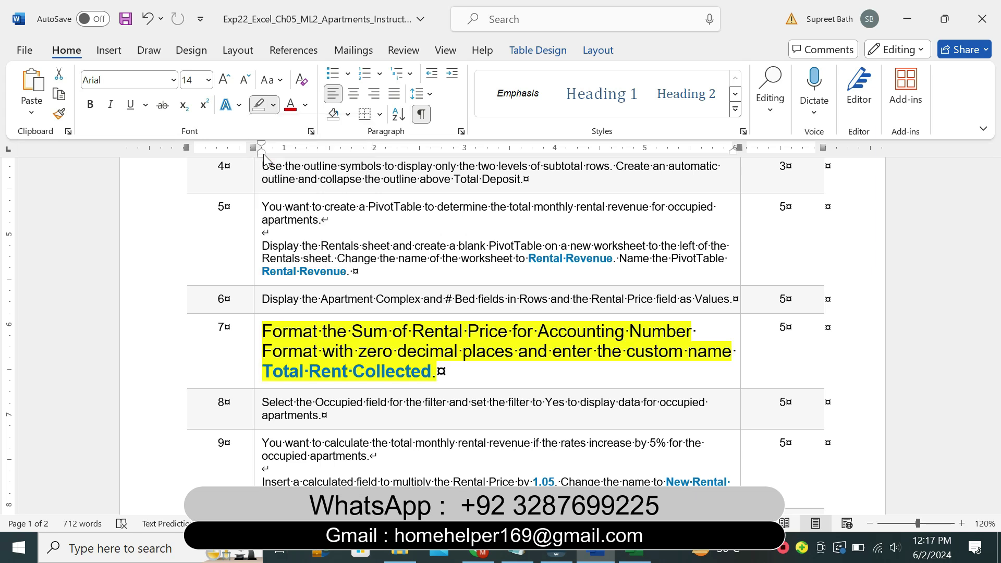
# Highlight "Format the Sum of Rental Price for Accounting Number" in step 7 in turquoise, and select "Sum of Rental Price" within it
pyautogui.moveTo(271, 332); pyautogui.dragTo(690, 332)
pyautogui.rightClick(689, 332)
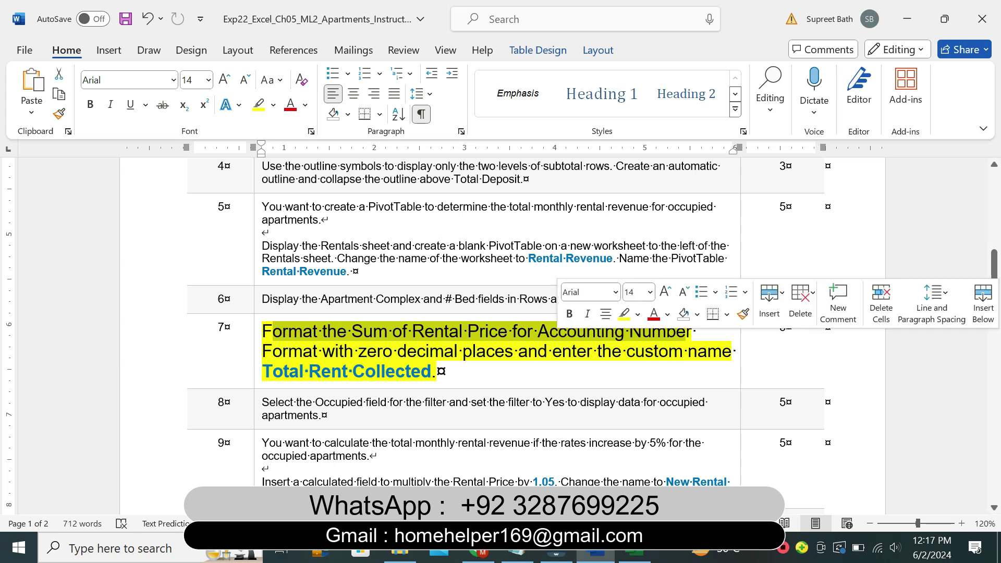
pyautogui.click(637, 313)
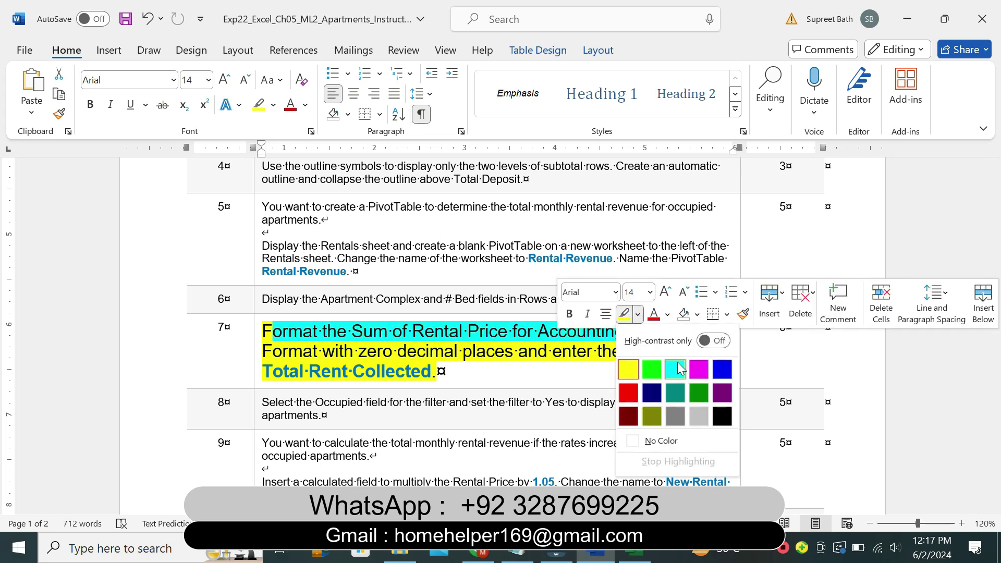
pyautogui.click(678, 364)
pyautogui.moveTo(355, 352); pyautogui.dragTo(449, 332)
pyautogui.click(402, 332)
pyautogui.moveTo(351, 332); pyautogui.dragTo(513, 333)
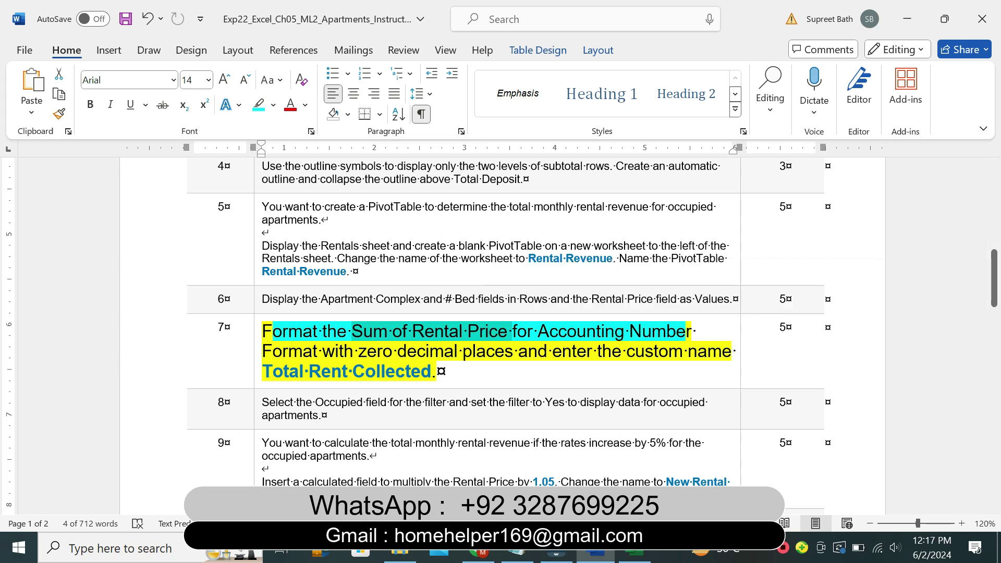
# Switch to Excel and choose the Accounting number format for the PivotTable's Sum of Rental Price value field
pyautogui.hotkey('alt', 'Tab')
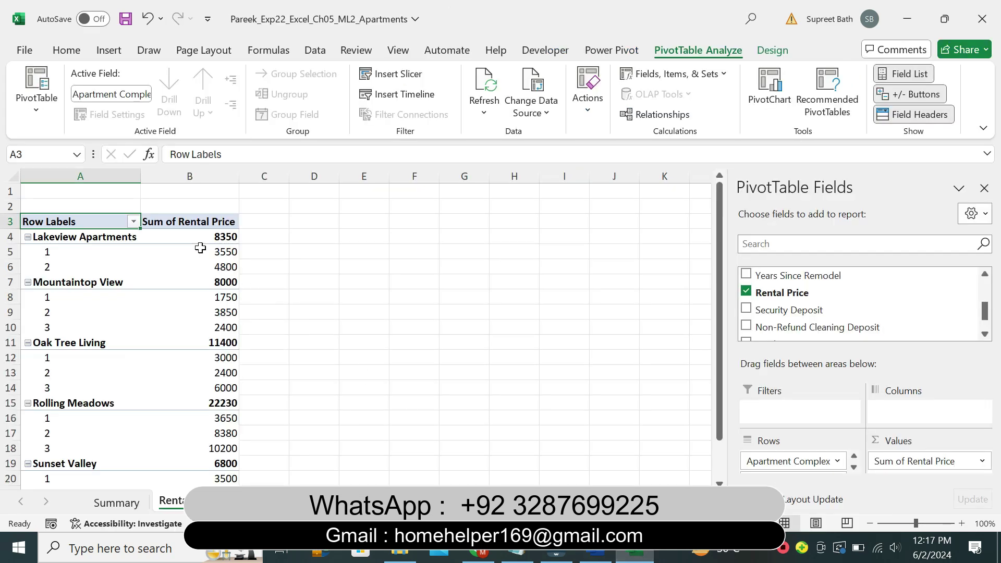
pyautogui.click(199, 237)
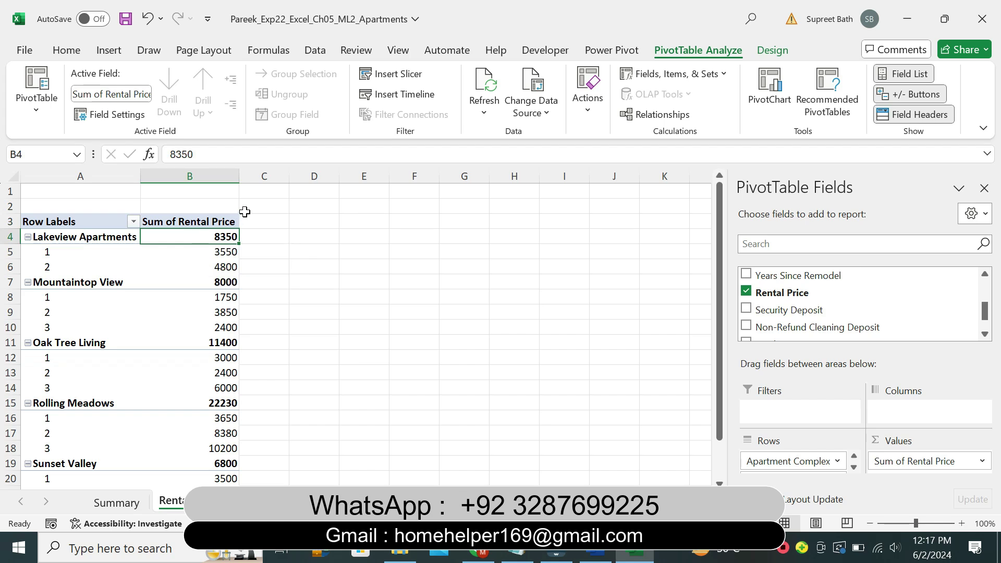
pyautogui.click(984, 461)
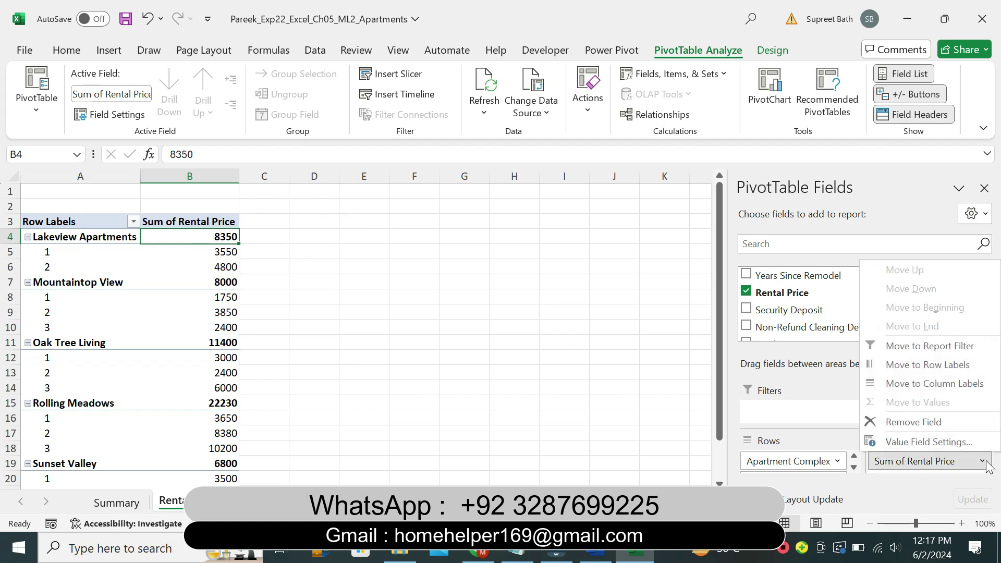
pyautogui.click(928, 441)
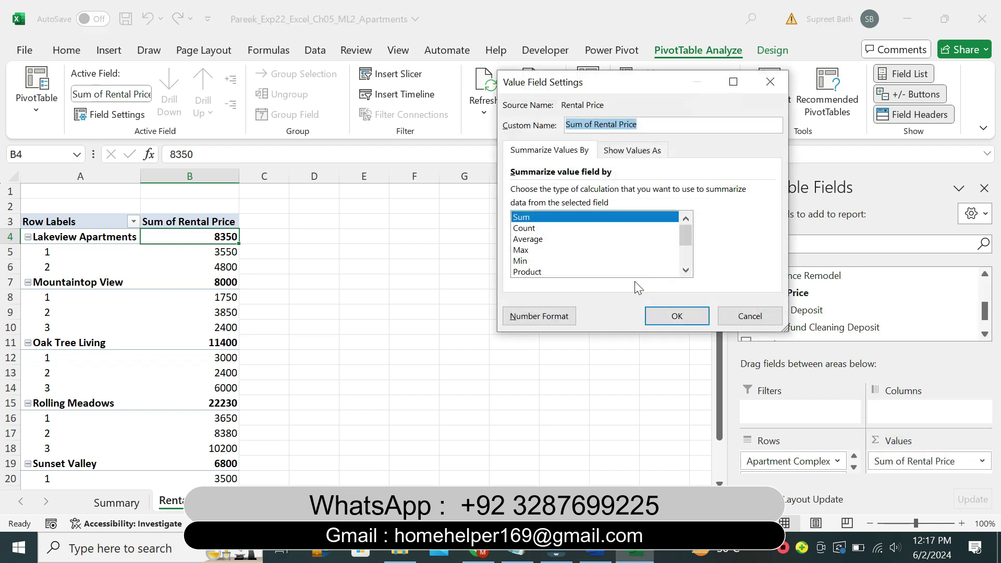
pyautogui.click(536, 312)
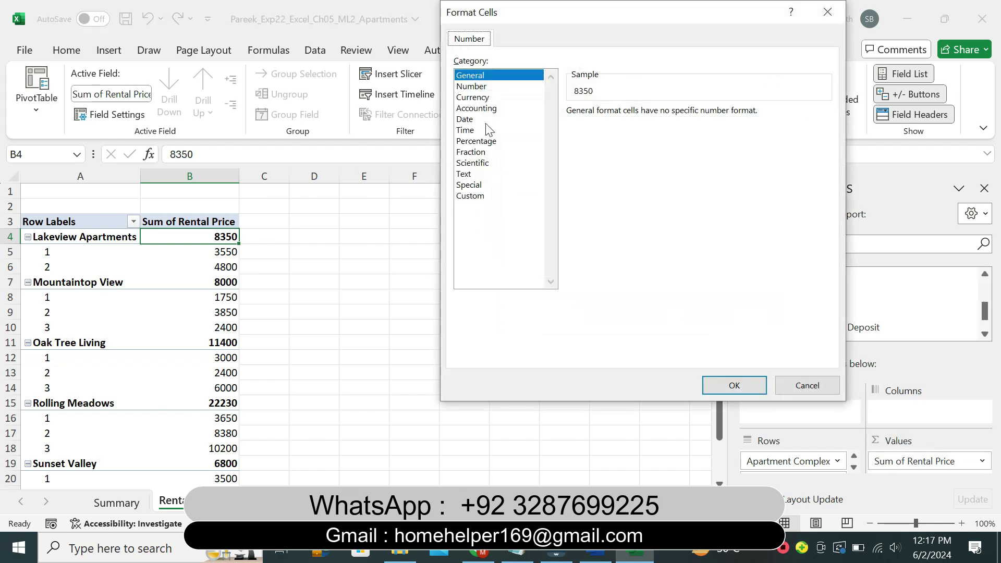
pyautogui.click(476, 108)
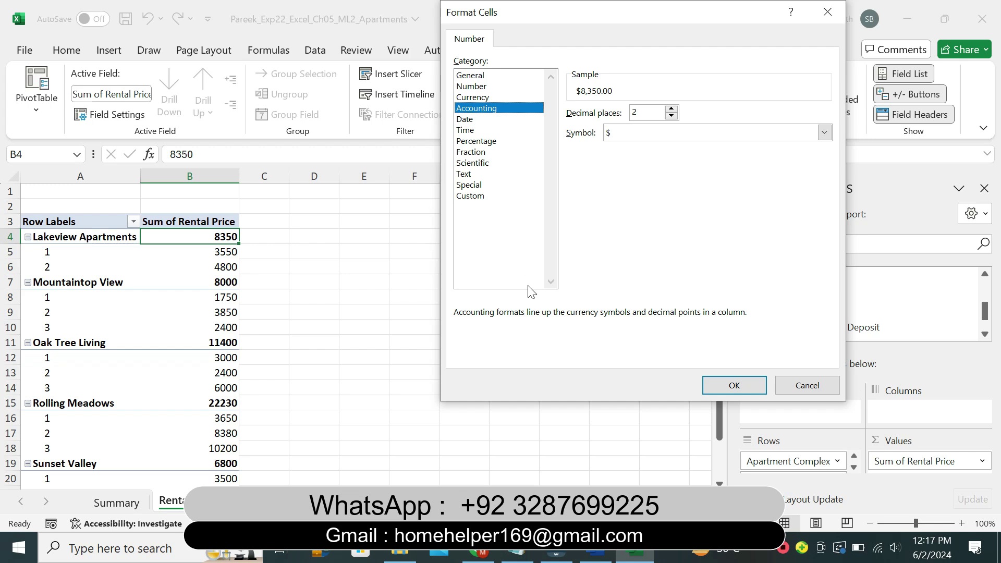
# Switch to Word and highlight "Format with zero decimal places and enter the custom name" in step 7 in turquoise
pyautogui.click(595, 554)
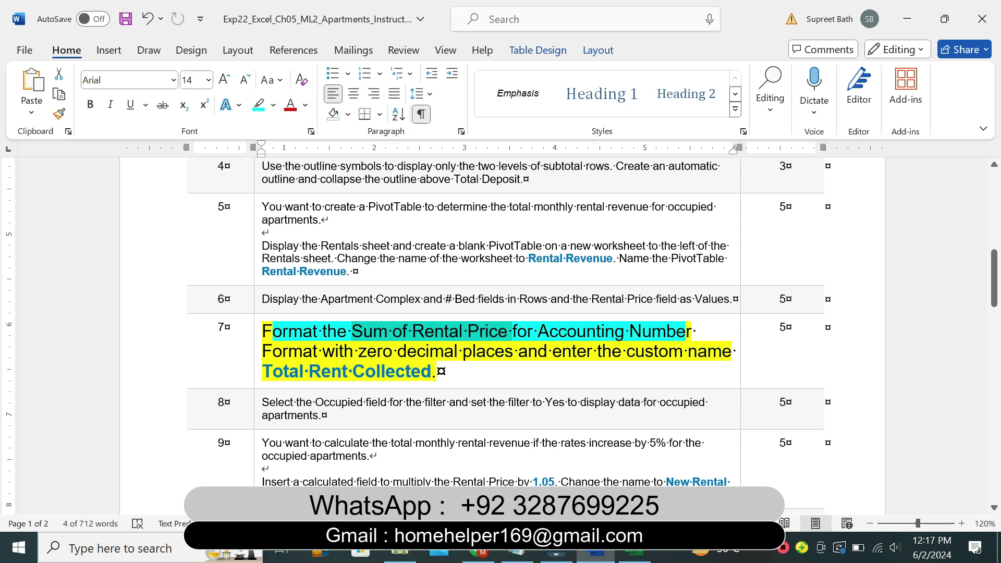
pyautogui.moveTo(262, 351); pyautogui.dragTo(728, 351)
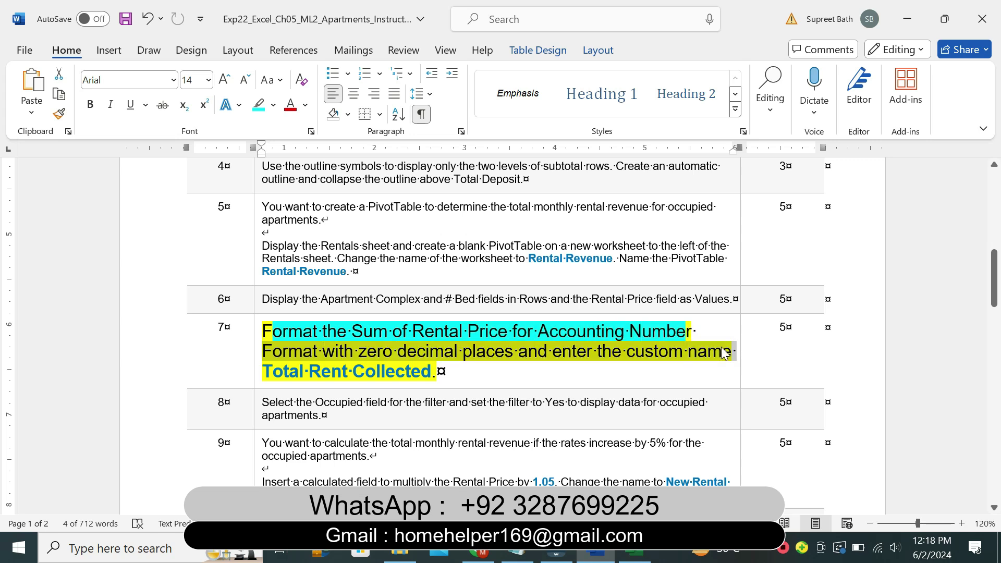
pyautogui.click(665, 325)
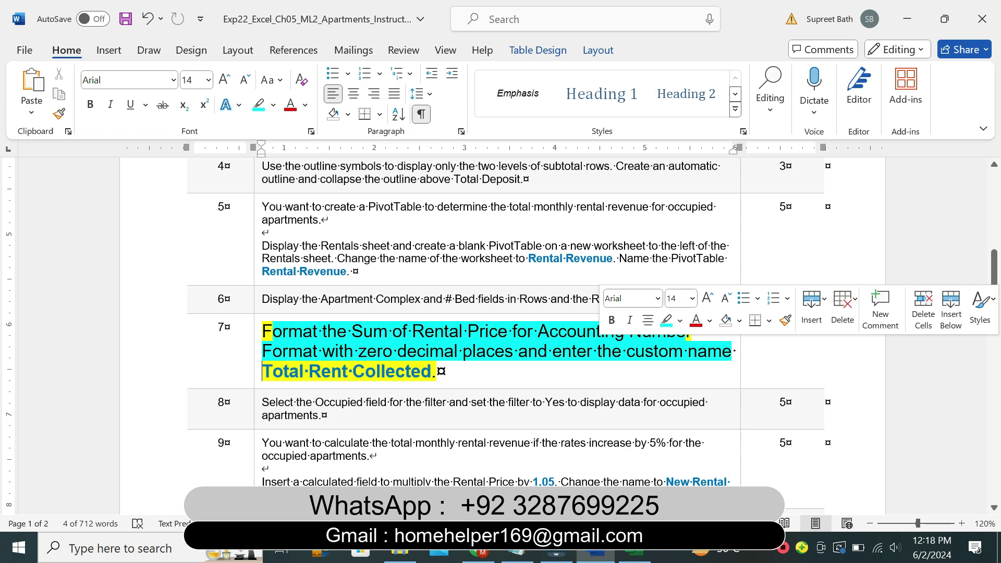
# Back in Excel, set the Accounting format to 0 decimal places and apply it to the Sum of Rental Price field
pyautogui.click(635, 554)
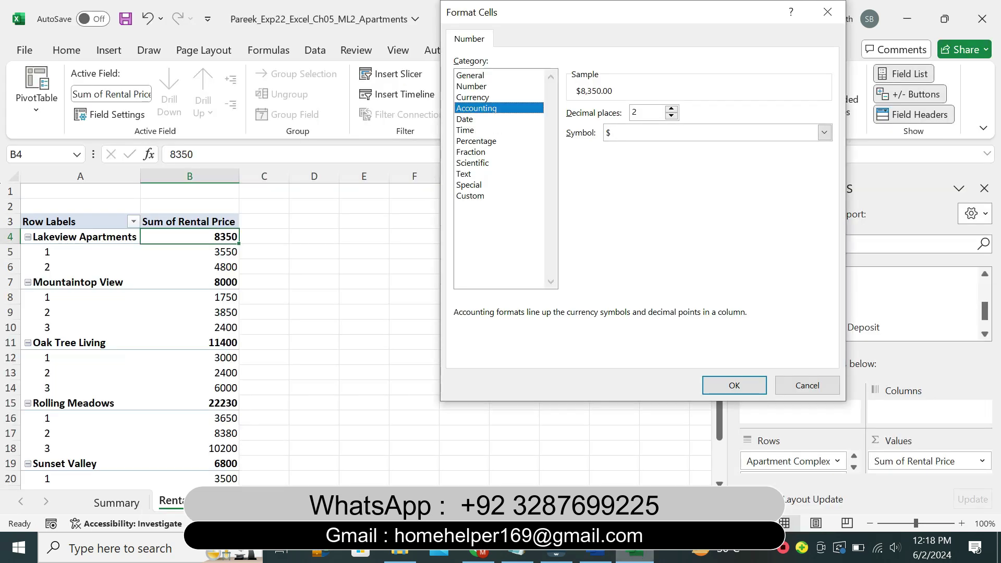
pyautogui.click(671, 117)
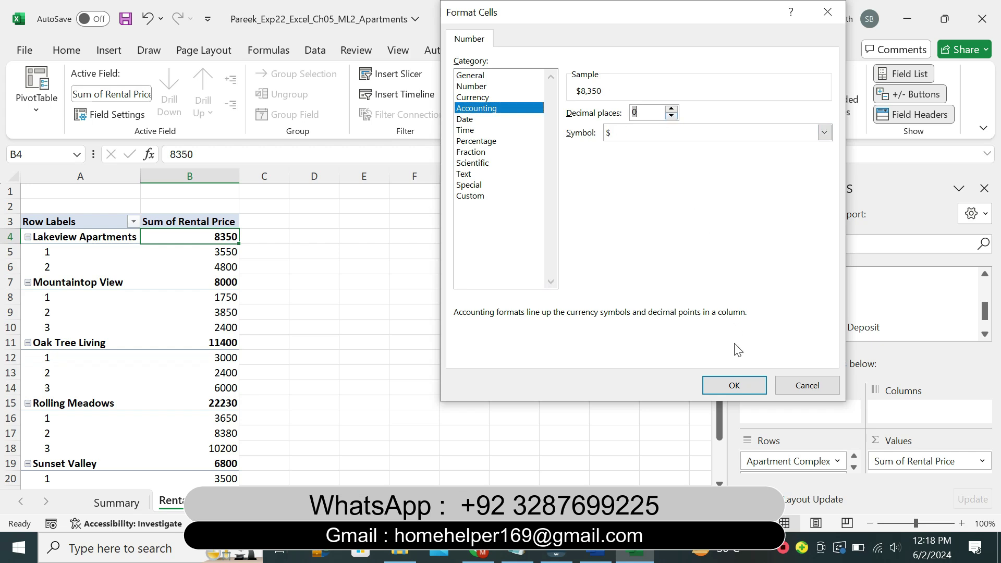
pyautogui.click(735, 386)
pyautogui.click(675, 316)
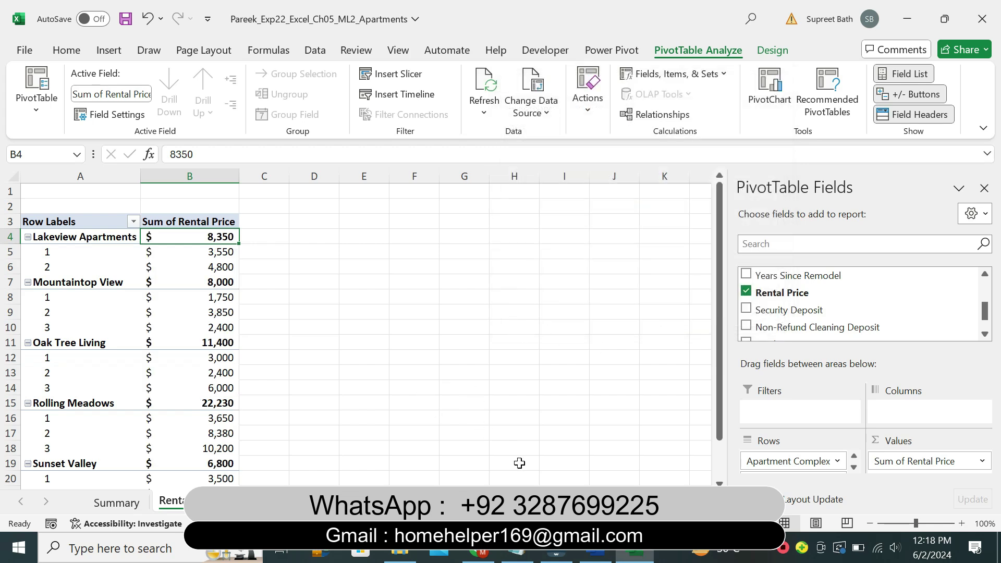
# Select "Total Rent Collected" in step 7 in Word, and in Excel give the Sum of Rental Price field the custom name Total Rent Collected
pyautogui.click(595, 556)
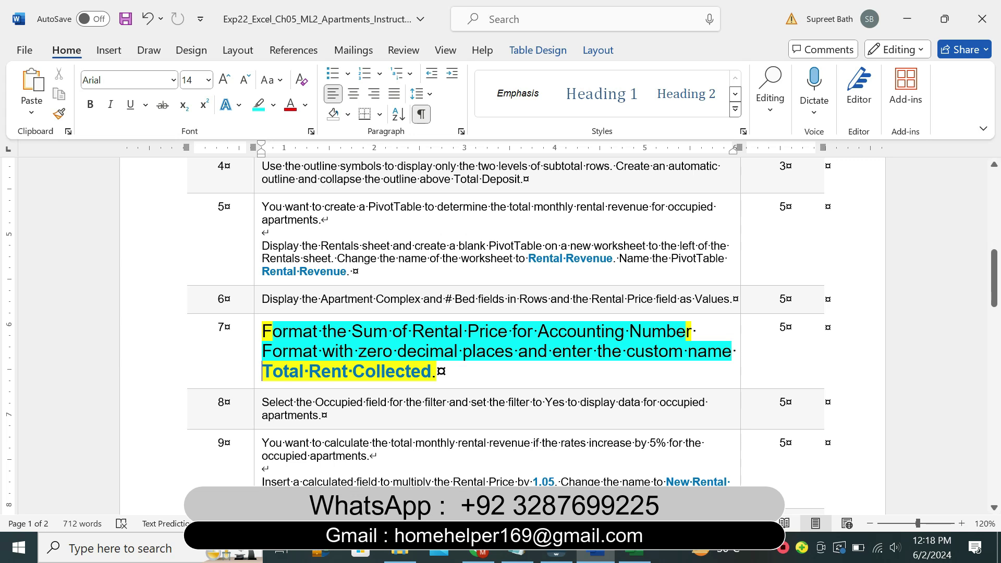
pyautogui.moveTo(261, 371); pyautogui.dragTo(432, 371)
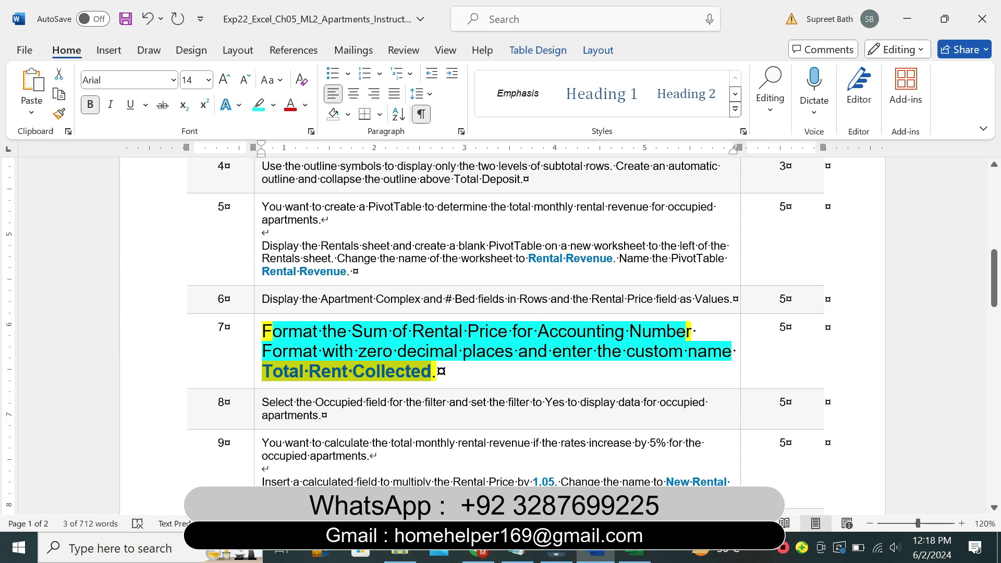
pyautogui.click(635, 553)
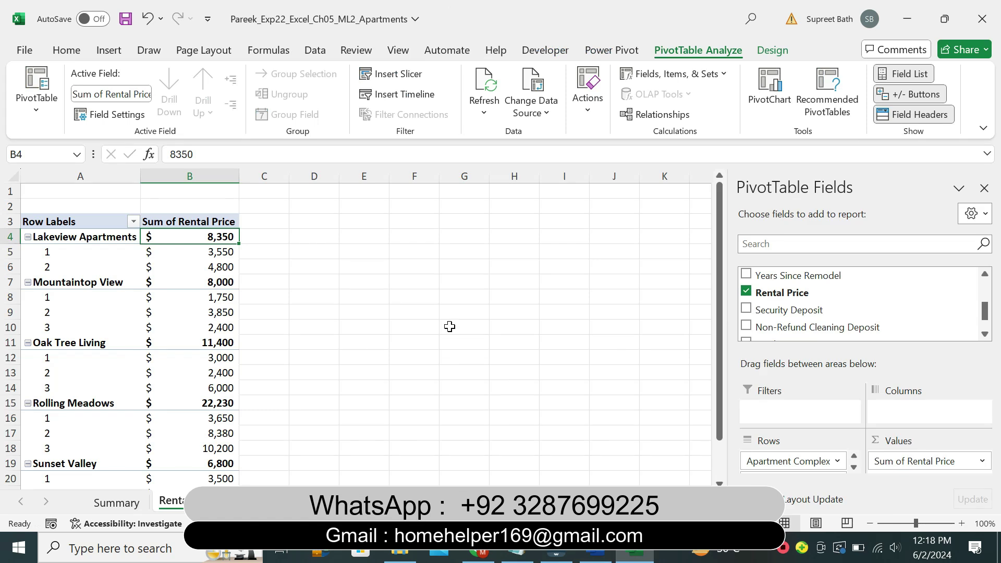
pyautogui.click(771, 52)
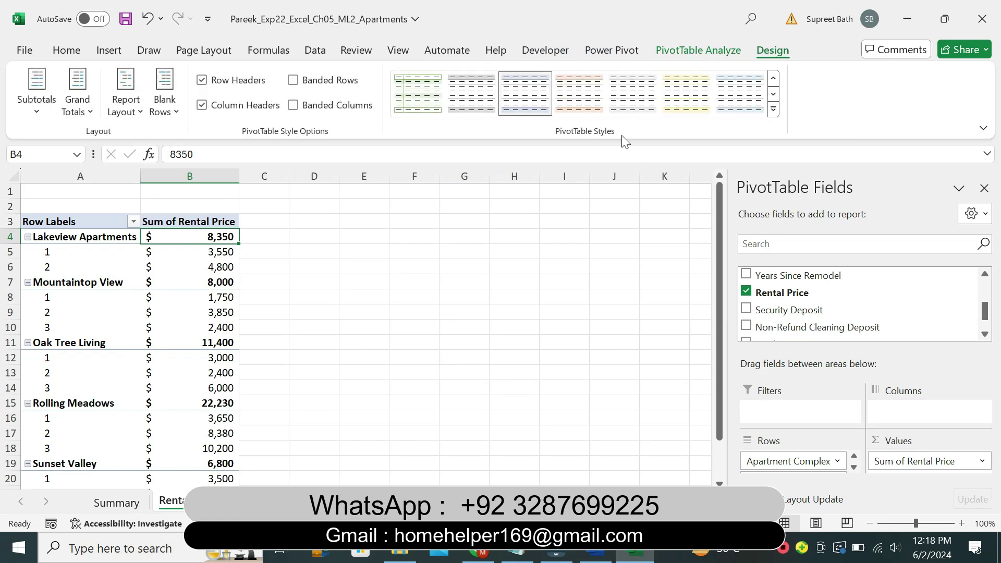
pyautogui.click(982, 462)
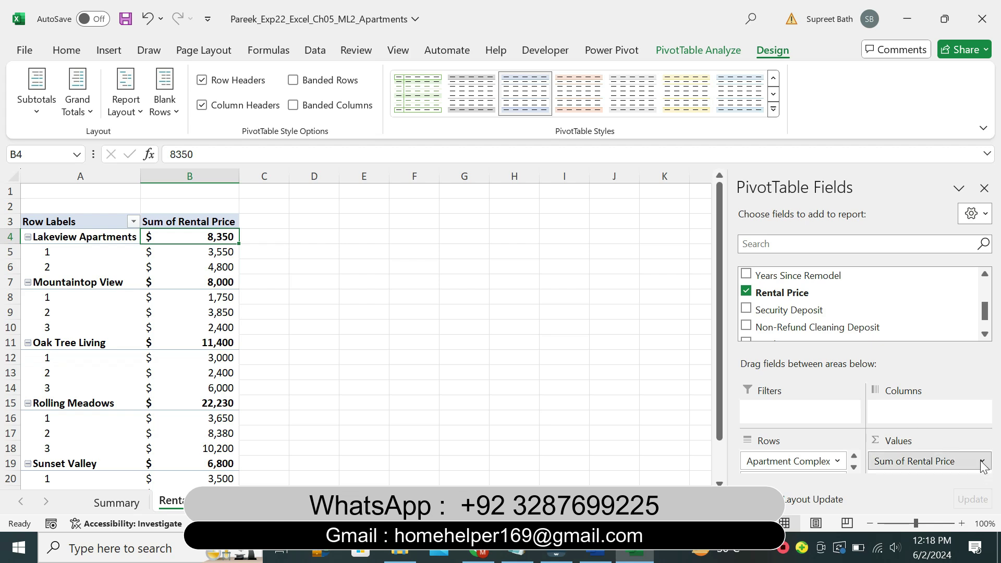
pyautogui.click(897, 442)
pyautogui.write('Total Rent Collected')
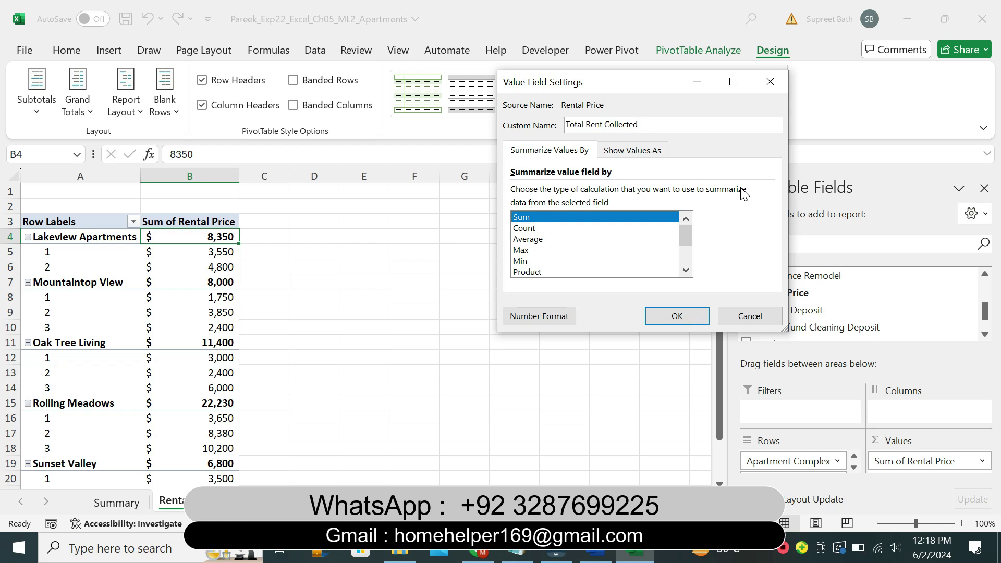
pyautogui.click(689, 314)
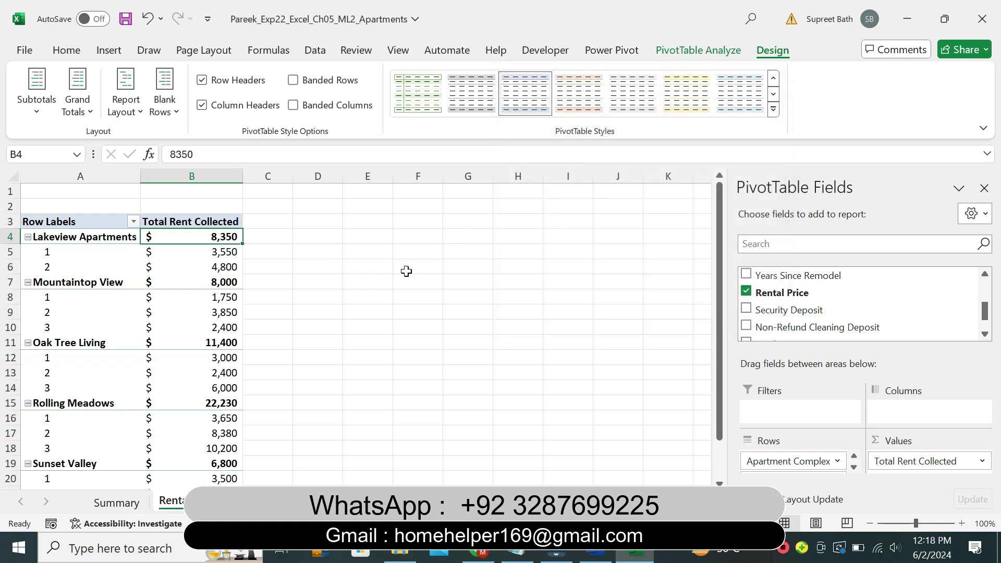
# Return to Word, set the whole step 7 text to font size 9 and remove its highlighting
pyautogui.click(595, 555)
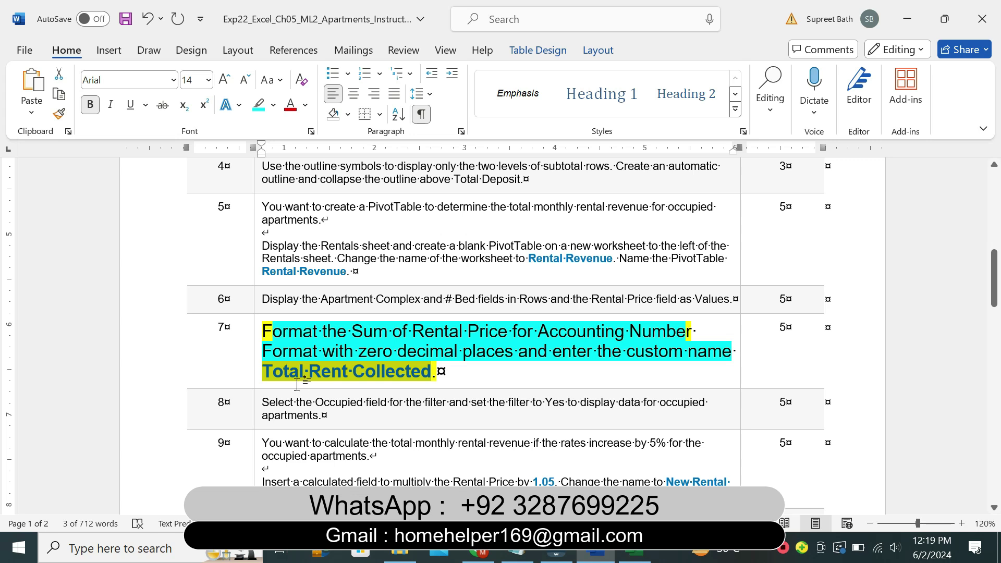
pyautogui.press('Left')
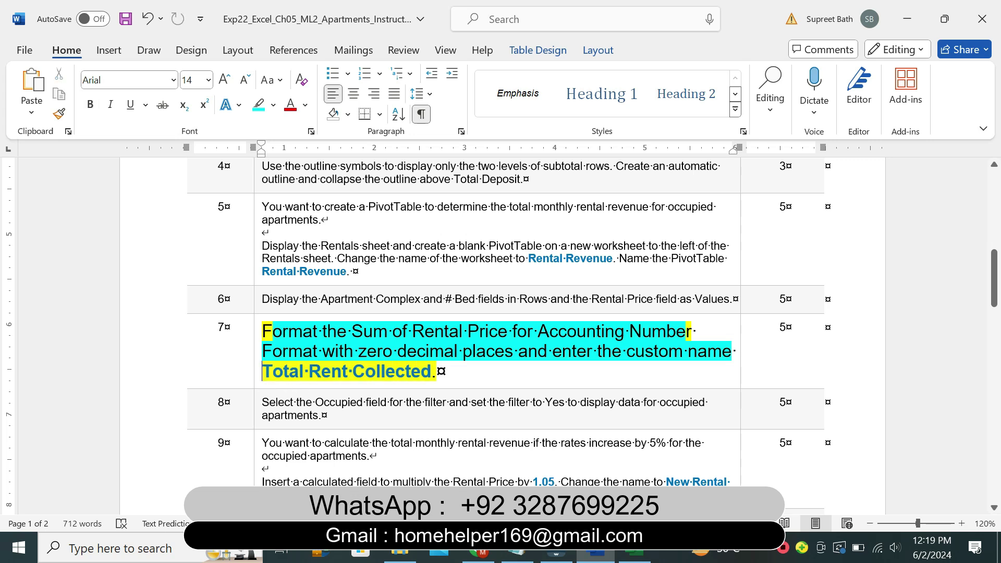
pyautogui.click(257, 385)
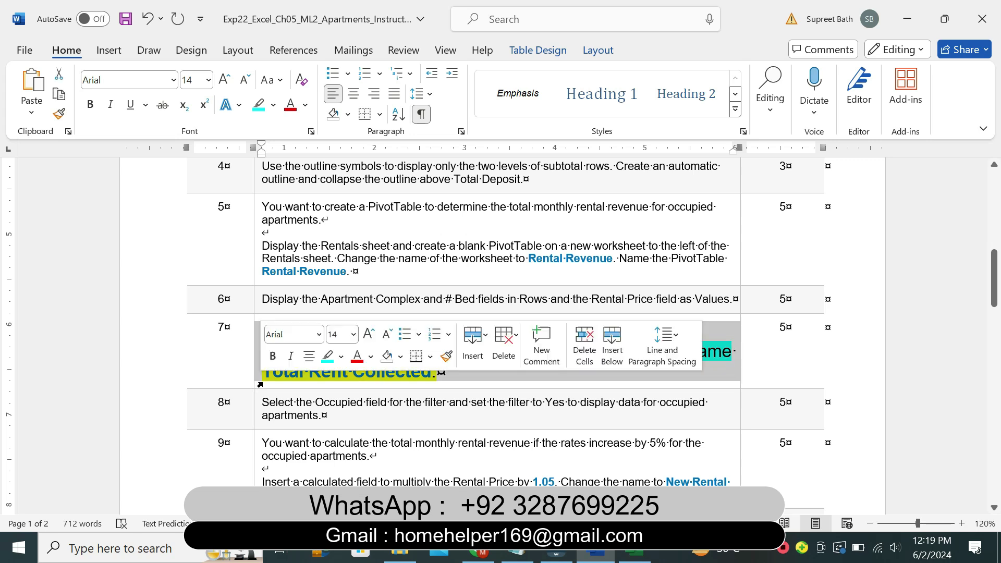
pyautogui.click(354, 335)
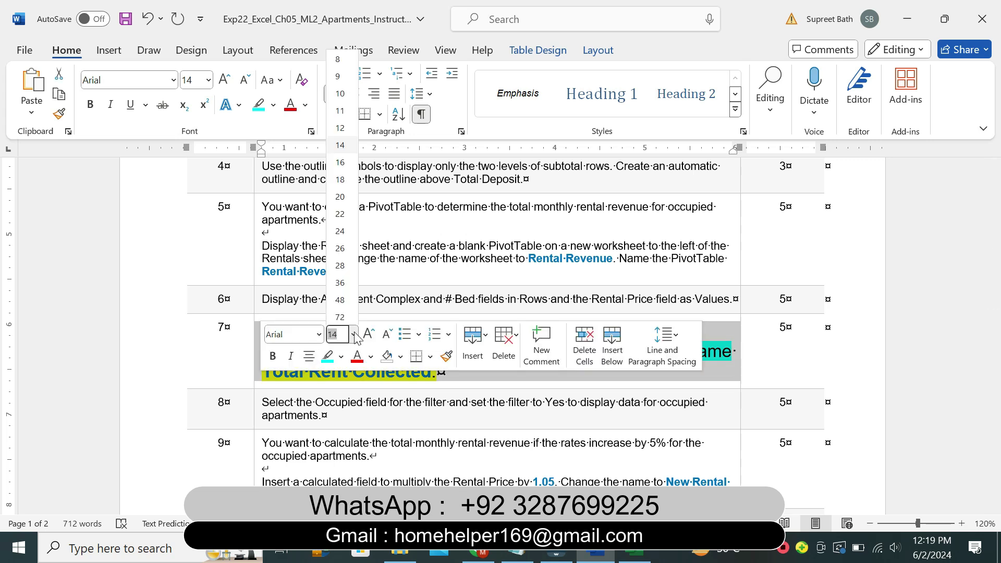
pyautogui.click(339, 76)
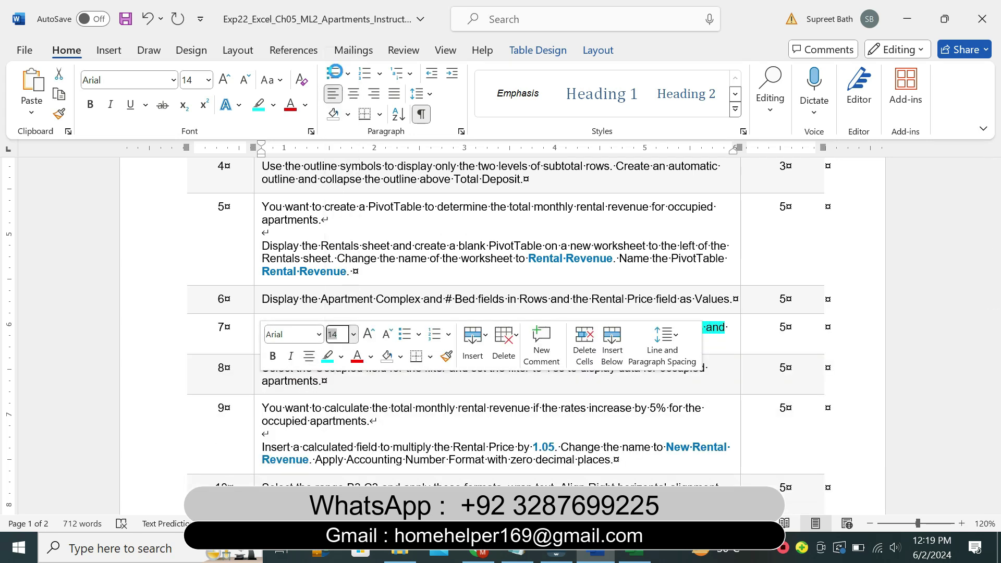
pyautogui.click(275, 107)
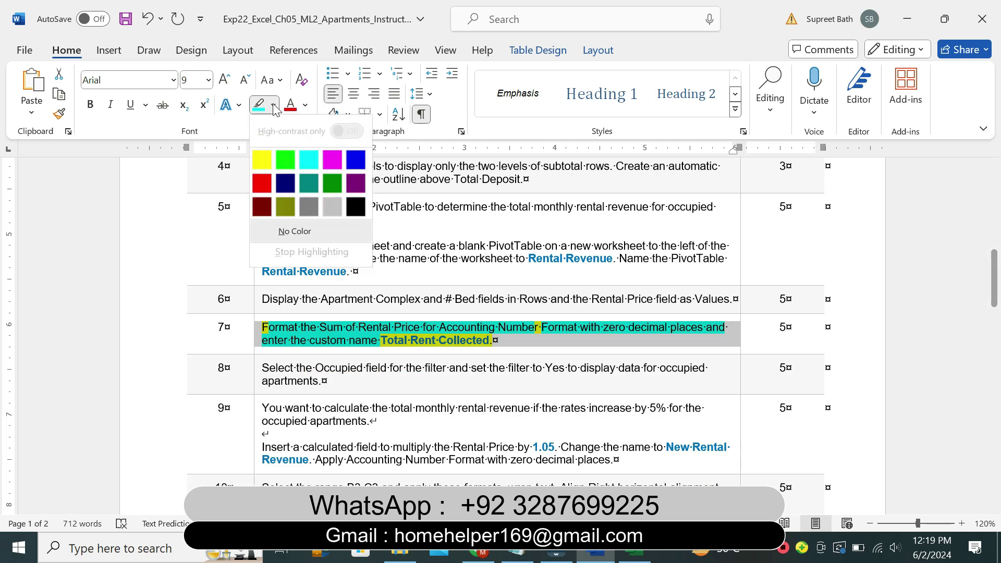
pyautogui.click(296, 233)
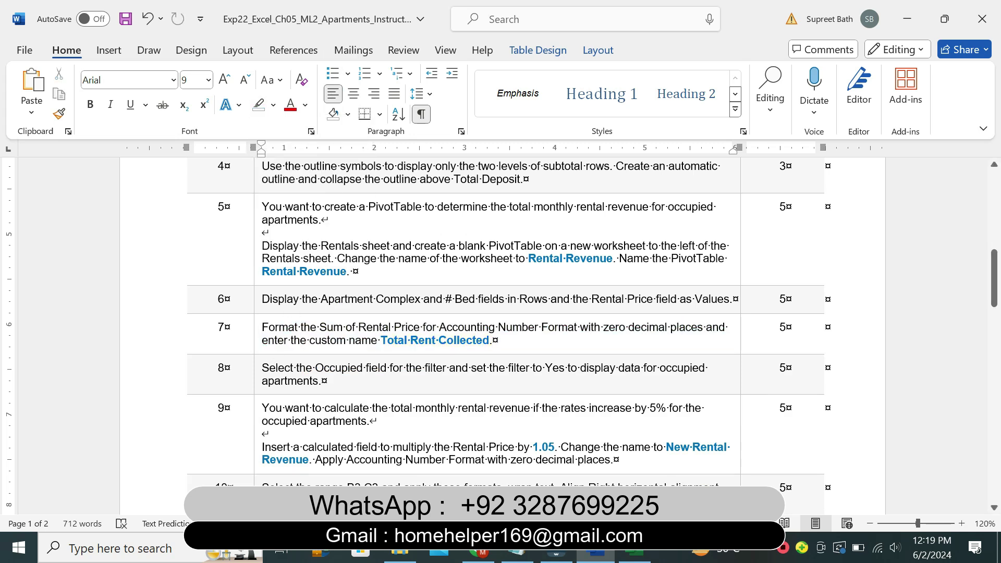
# Set the step 8 instruction text to font size 14 and highlight it in yellow
pyautogui.click(256, 381)
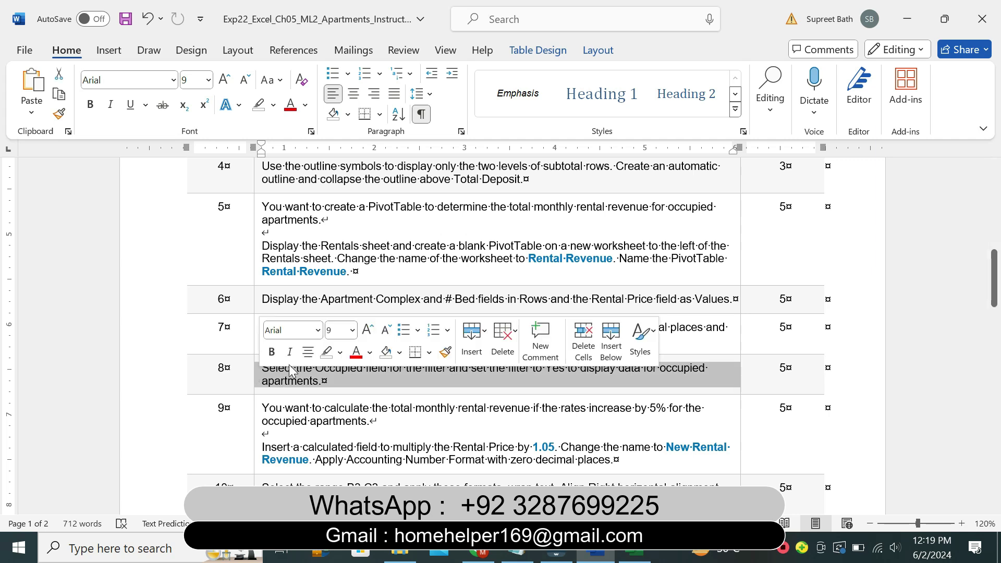
pyautogui.click(353, 330)
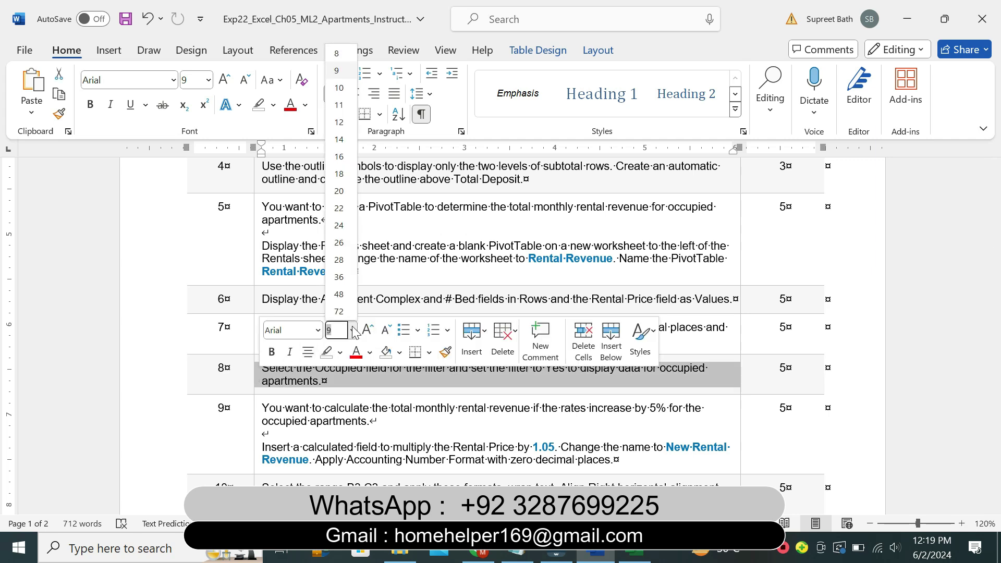
pyautogui.click(349, 139)
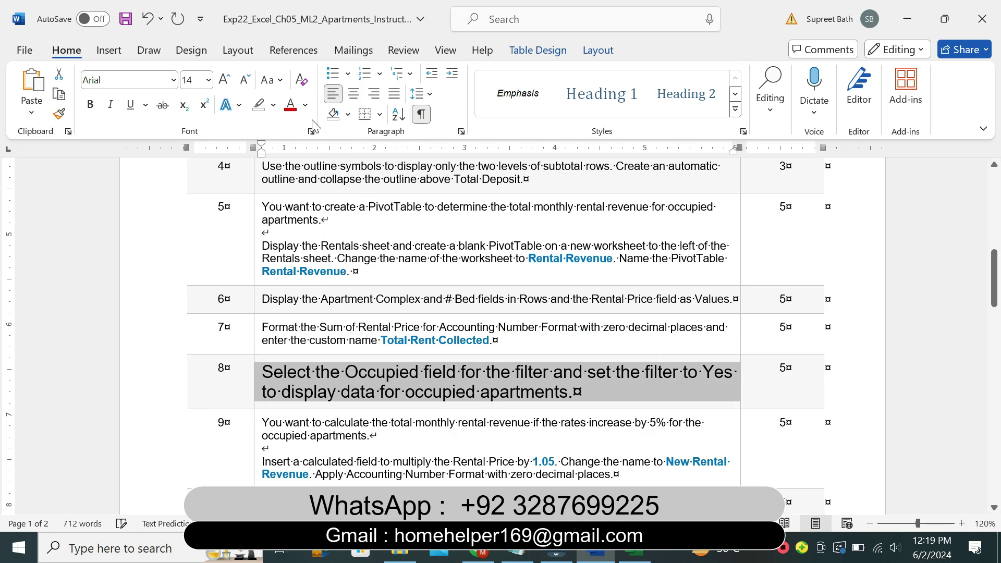
pyautogui.click(273, 106)
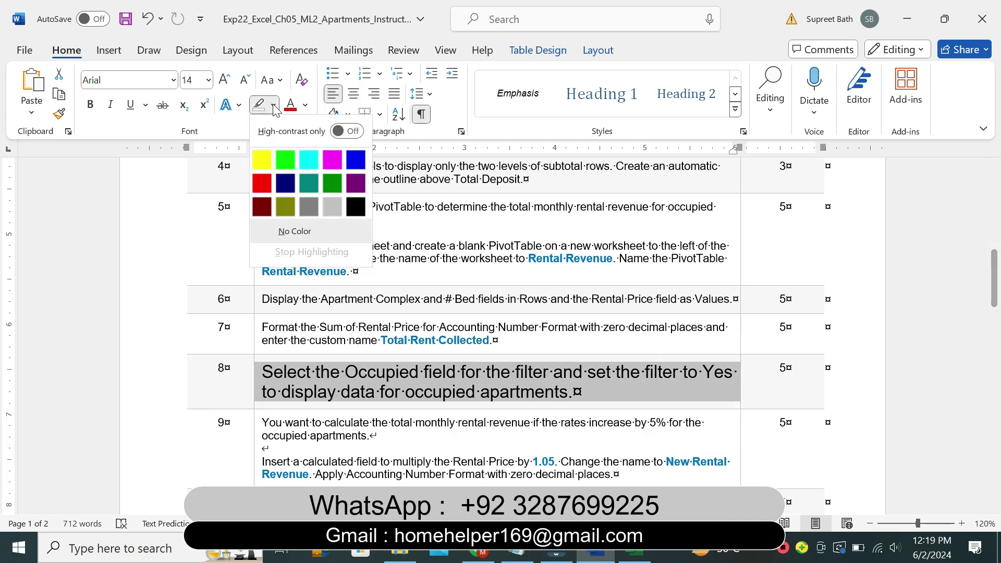
pyautogui.click(263, 159)
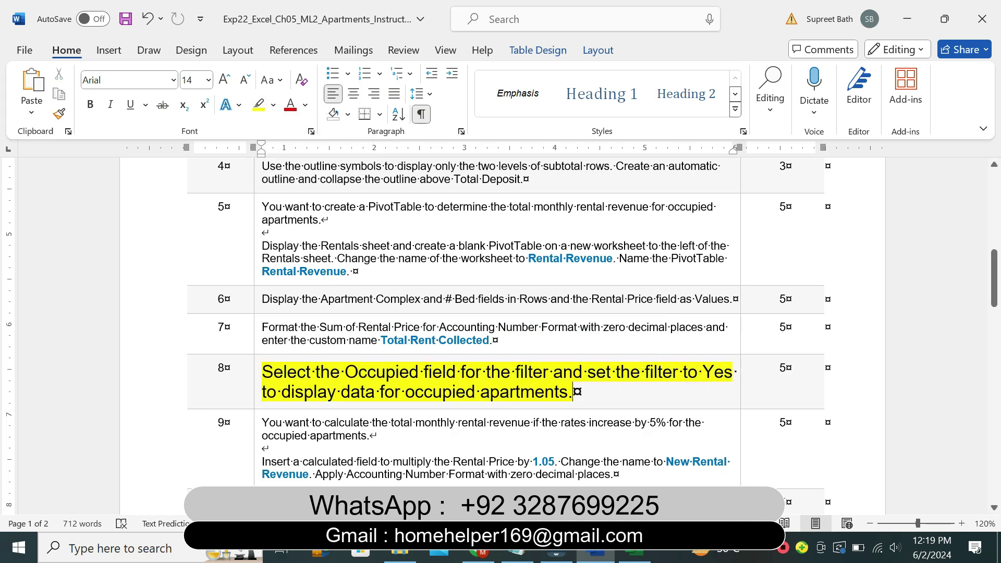
# Highlight "Select the Occupied field for the filter and set the filter to Yes" in step 8 in turquoise, and select "Select the Occupied field" within it
pyautogui.moveTo(262, 372); pyautogui.dragTo(727, 373)
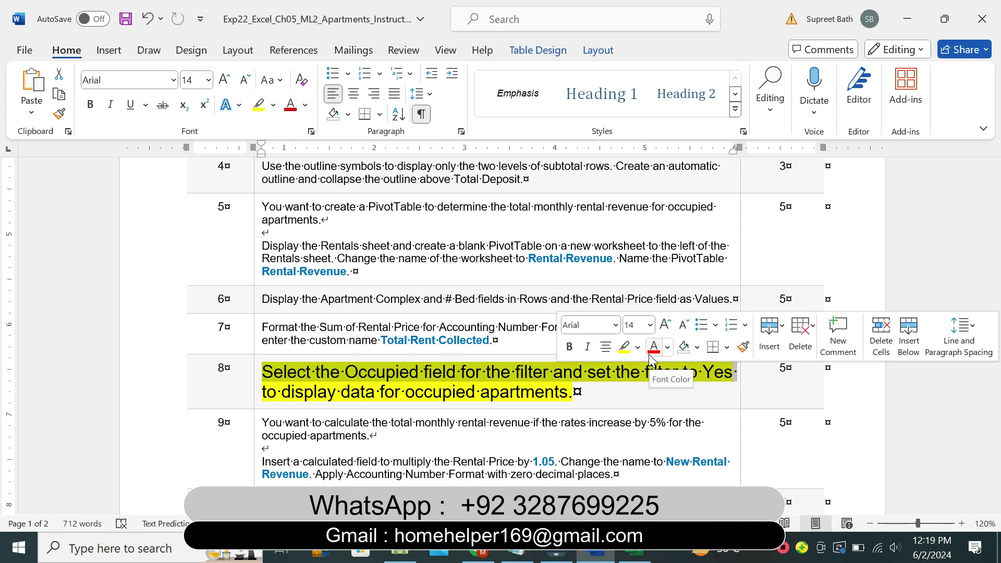
pyautogui.click(637, 346)
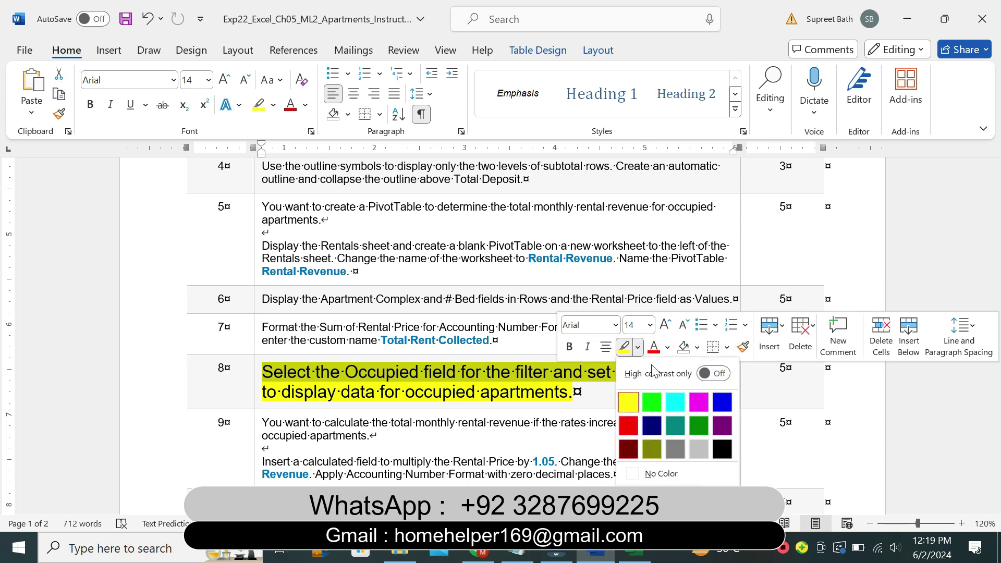
pyautogui.click(683, 407)
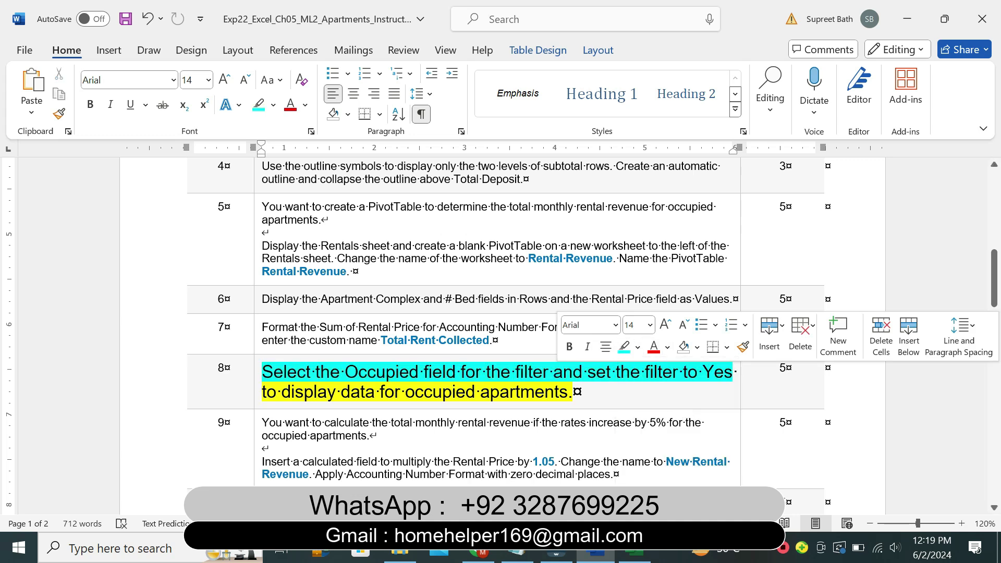
pyautogui.moveTo(263, 371); pyautogui.dragTo(449, 377)
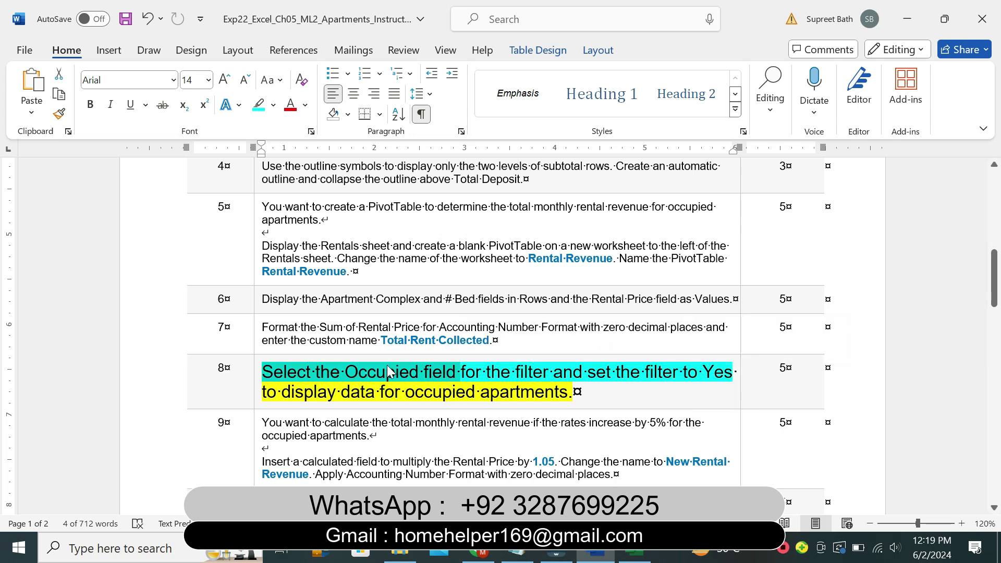
pyautogui.click(634, 556)
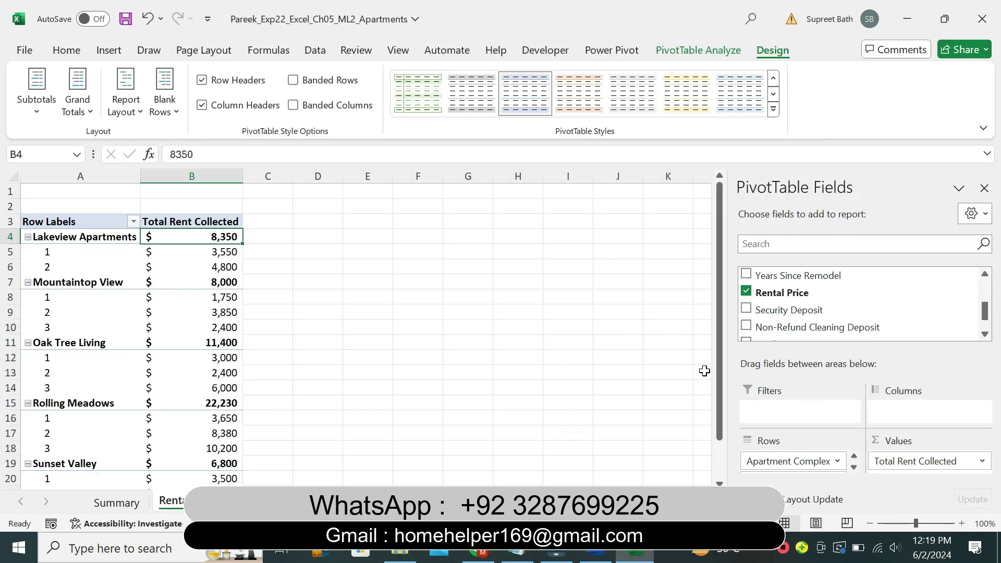
pyautogui.click(984, 279)
pyautogui.scroll(3, 984, 279)
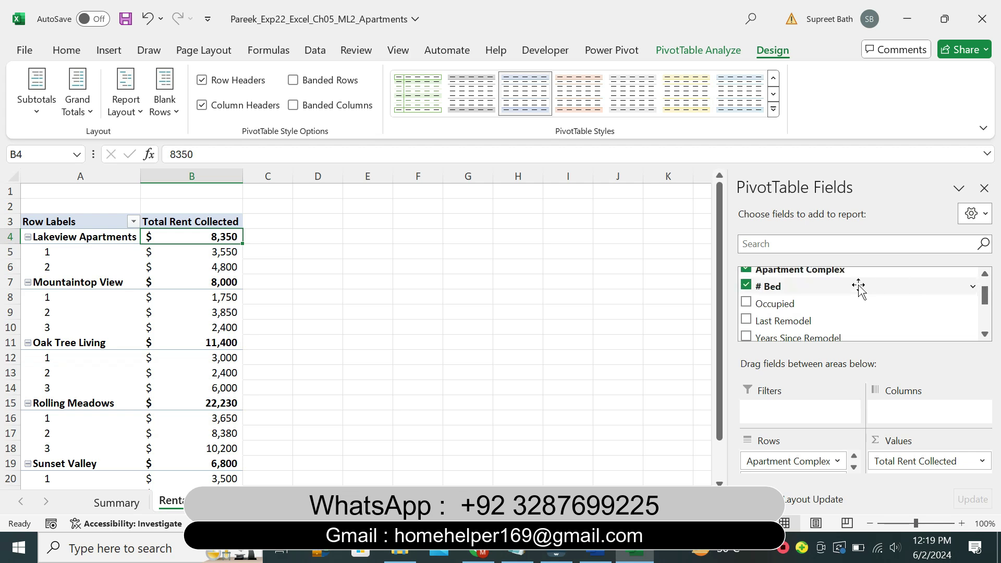
pyautogui.click(746, 302)
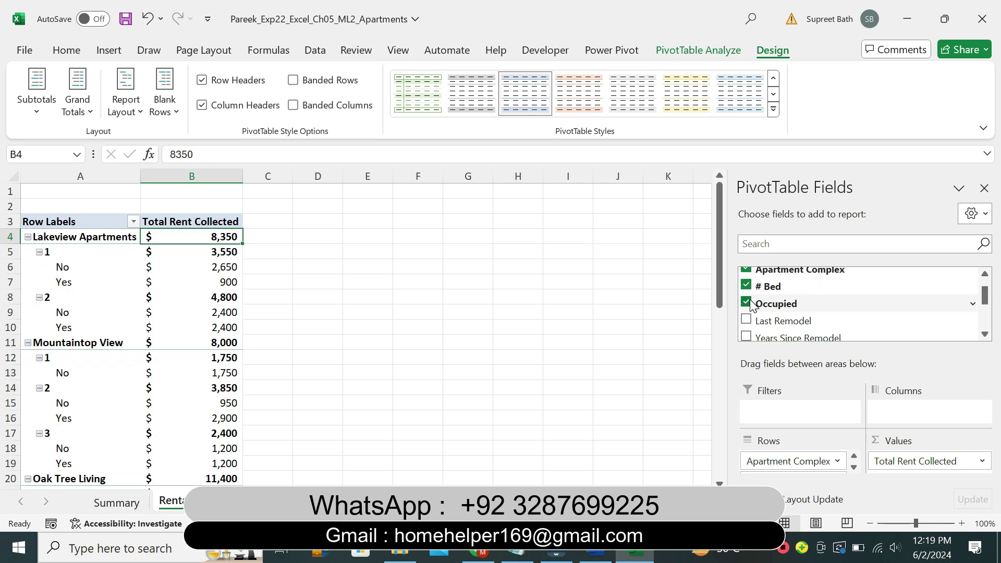
pyautogui.click(746, 303)
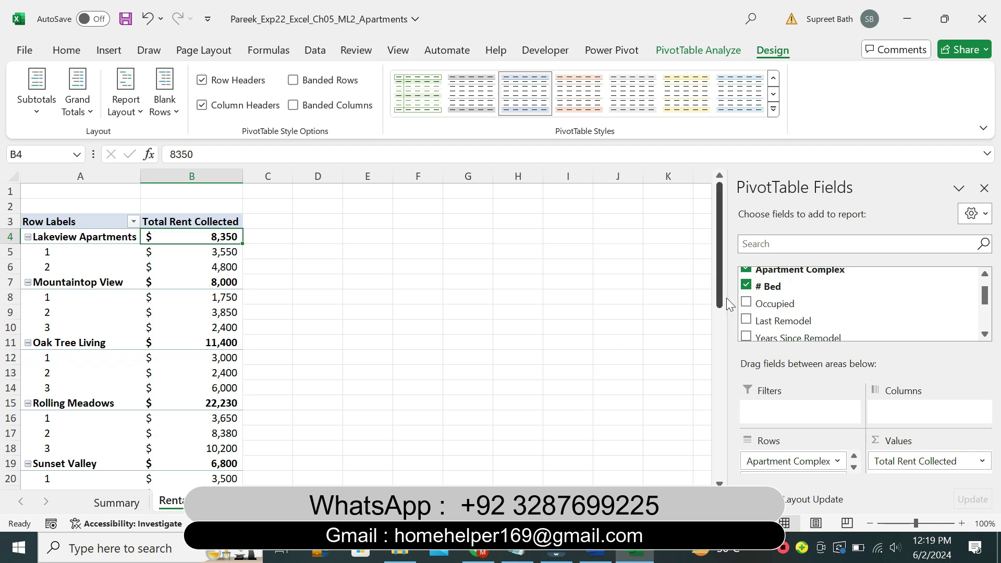
# Select "for the filter and set the filter to Yes" in step 8 in Word, and in Excel add the Occupied field as a PivotTable filter
pyautogui.click(595, 556)
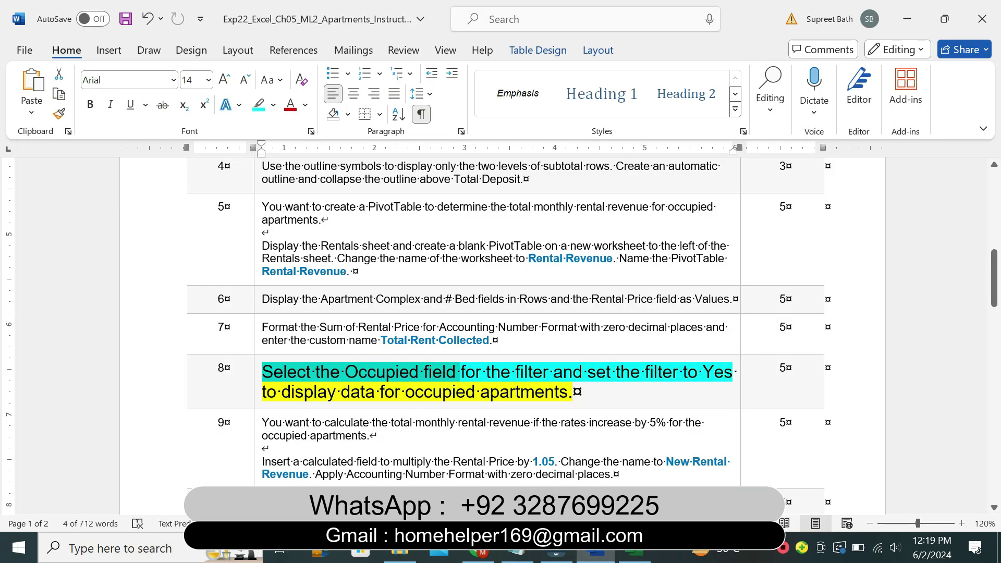
pyautogui.moveTo(461, 372); pyautogui.dragTo(736, 372)
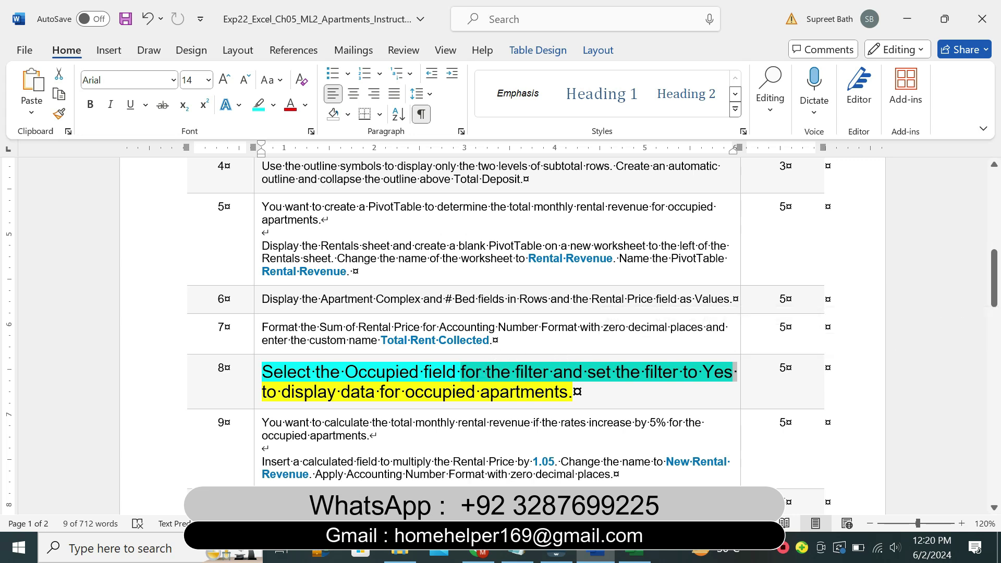
pyautogui.click(635, 556)
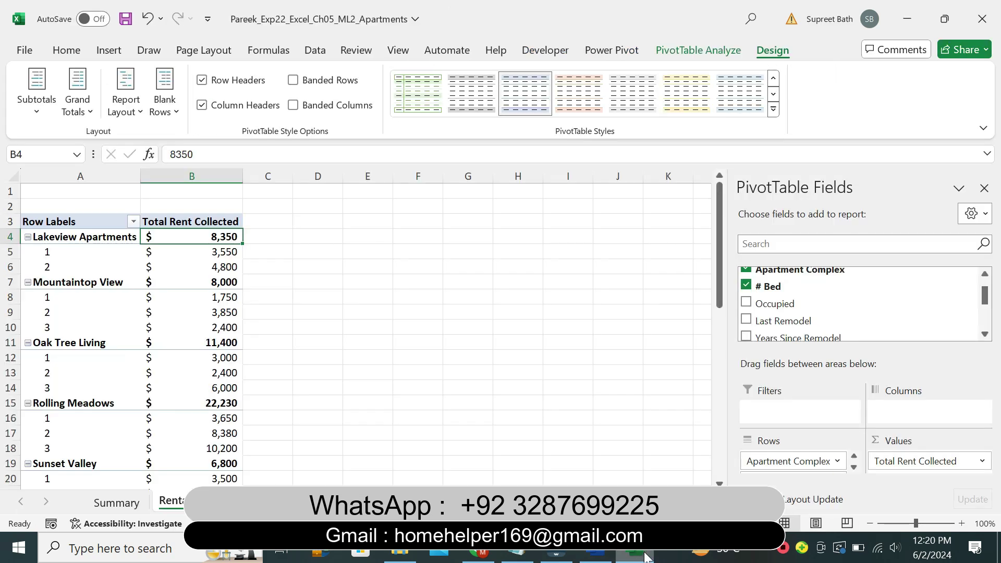
pyautogui.moveTo(750, 305); pyautogui.dragTo(775, 404)
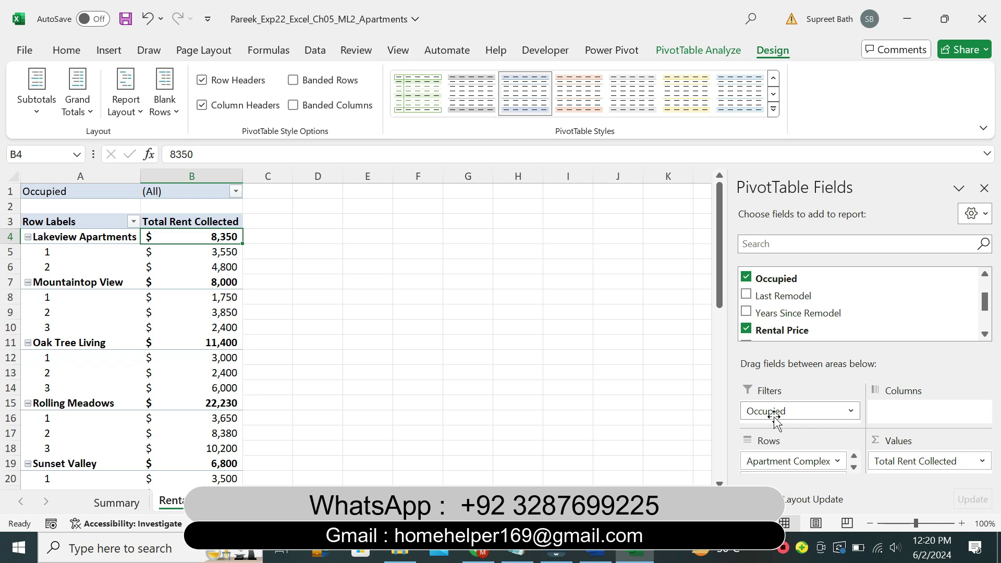
# Recheck step 8 in Word, and in Excel allow multiple items in the PivotTable's Occupied filter and keep only Yes
pyautogui.click(596, 556)
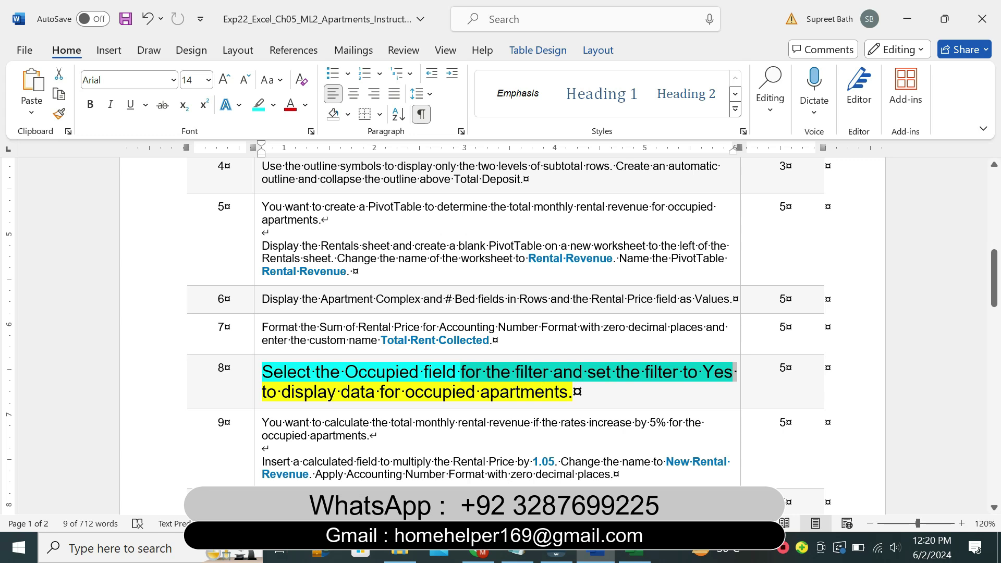
pyautogui.click(635, 556)
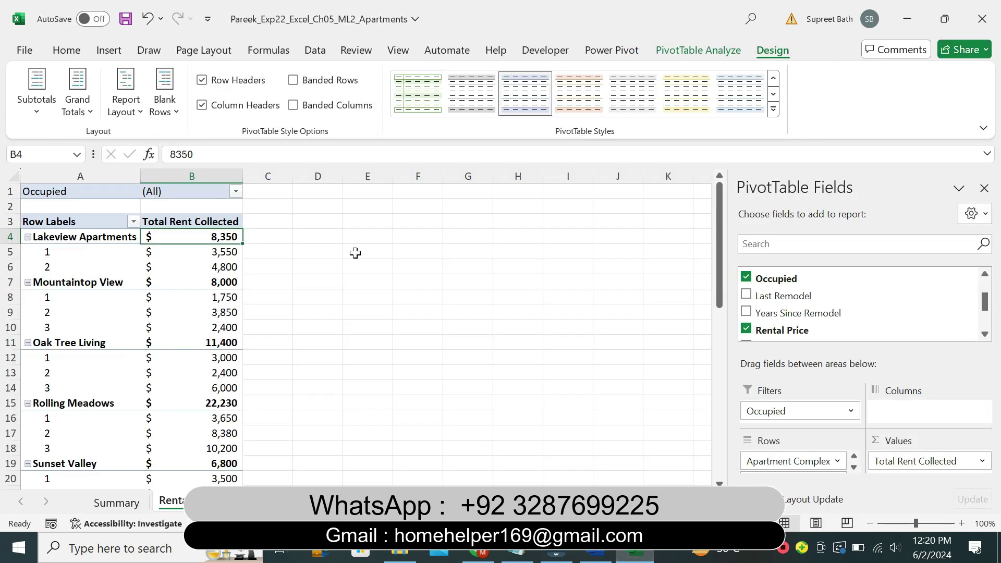
pyautogui.click(237, 192)
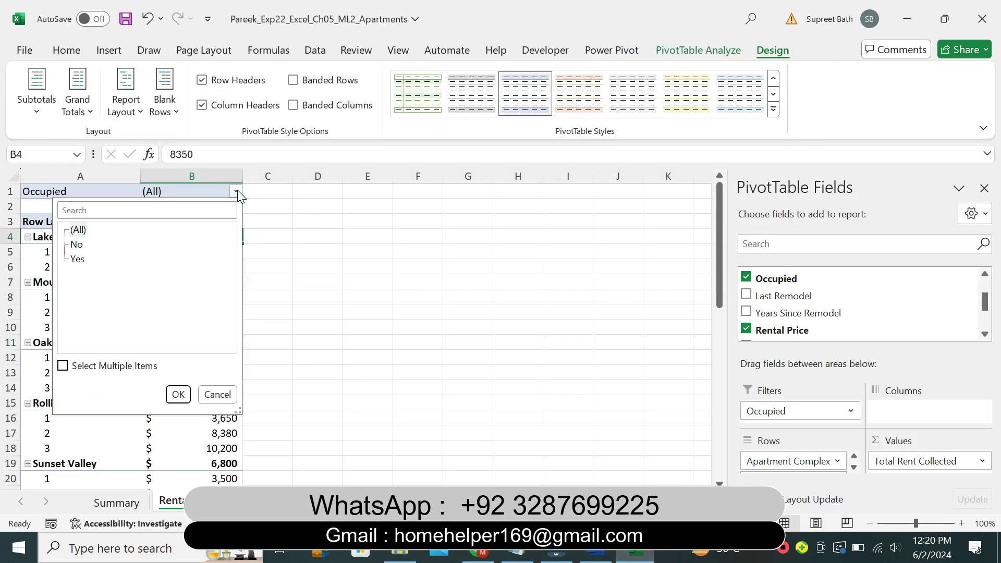
pyautogui.click(63, 367)
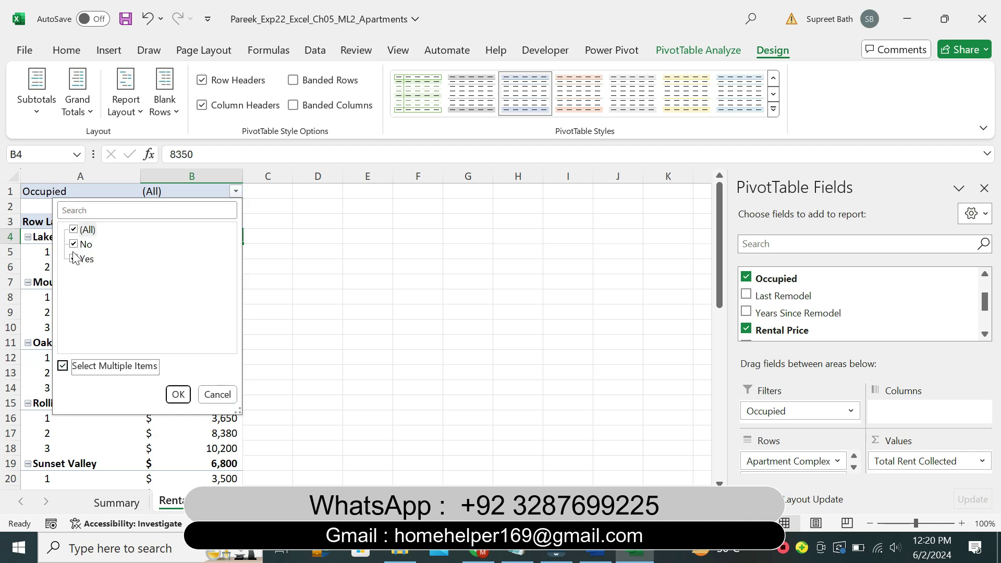
pyautogui.click(73, 245)
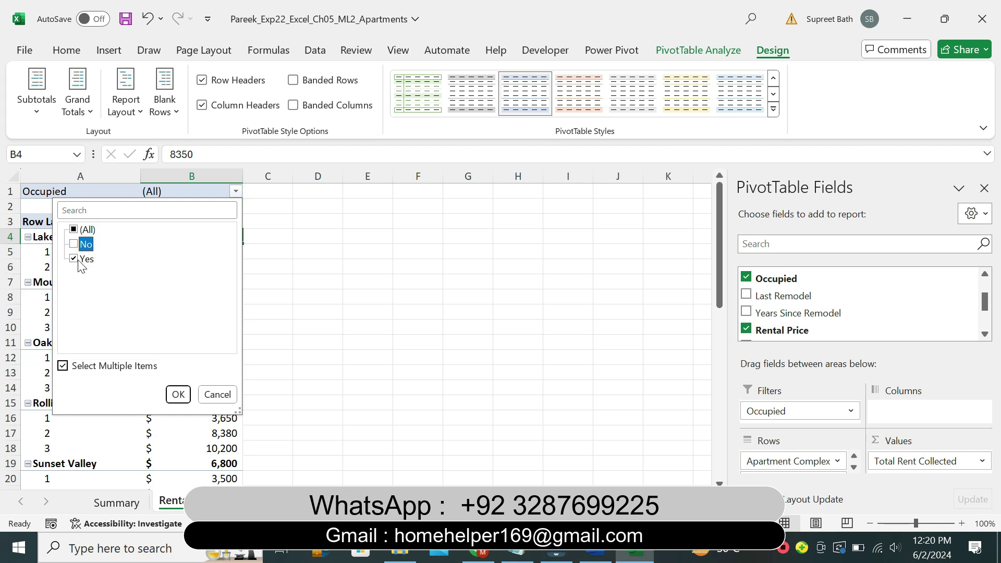
pyautogui.click(74, 258)
pyautogui.click(73, 258)
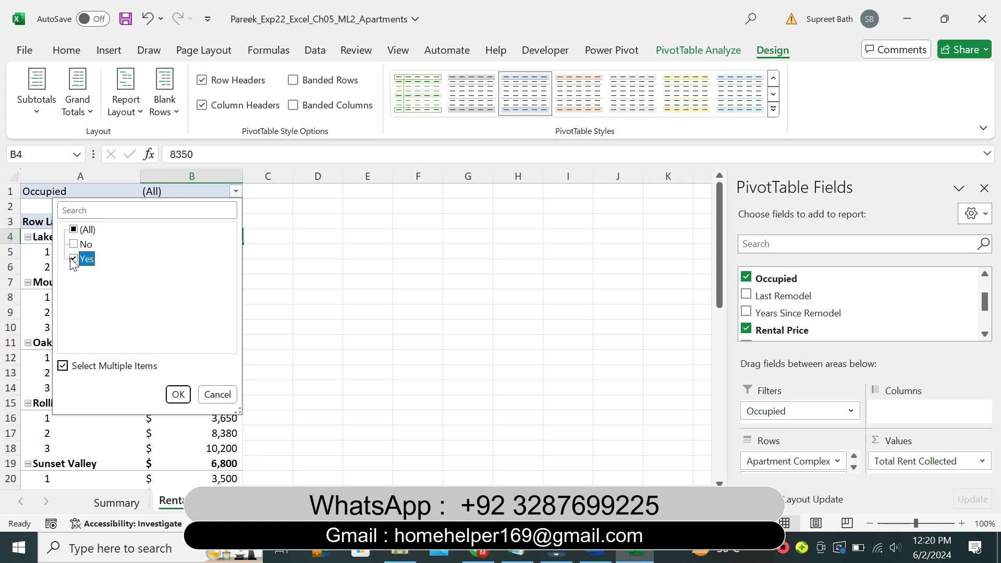
pyautogui.click(178, 395)
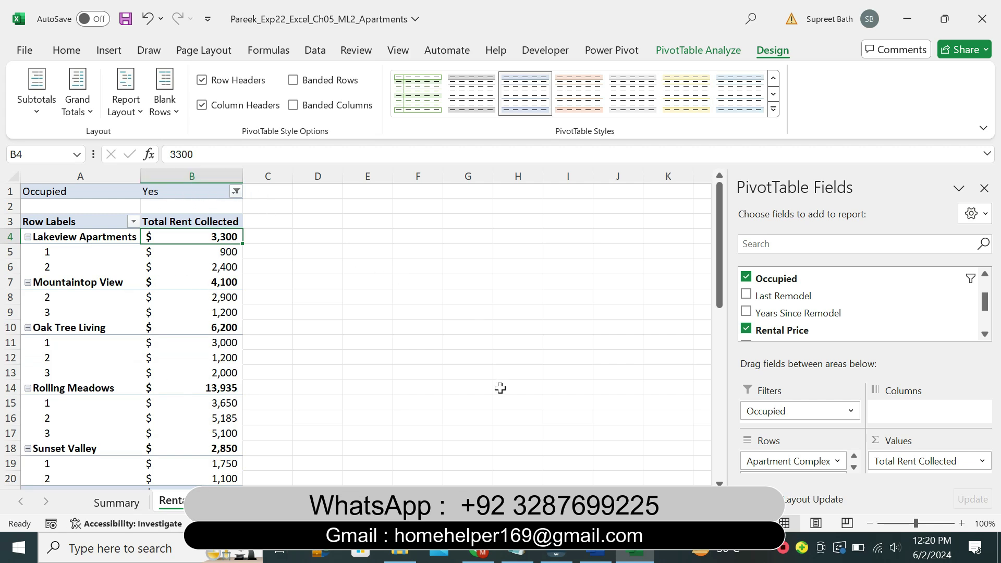
# Return to Word, set the whole step 8 text to font size 9 and remove its highlighting
pyautogui.click(596, 554)
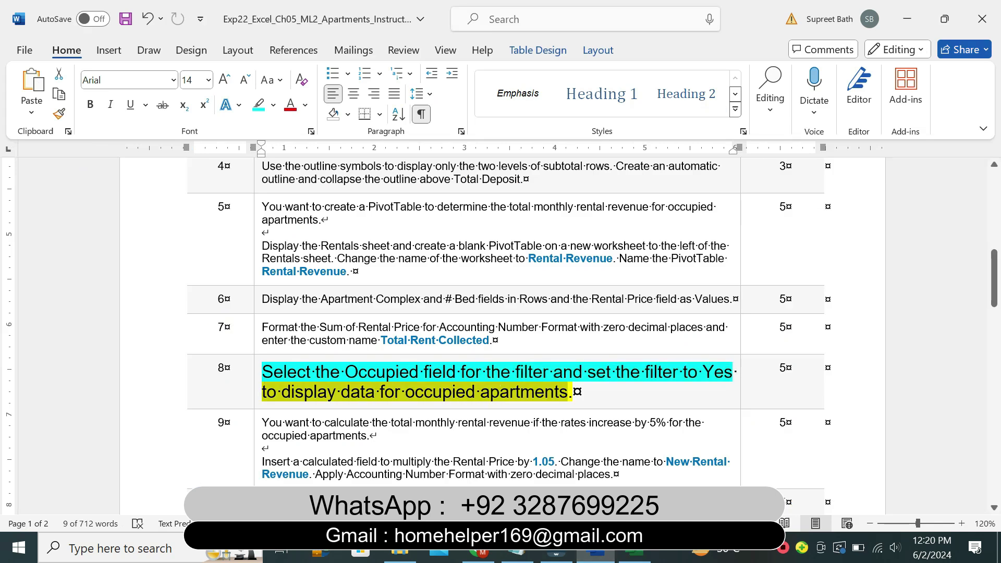
pyautogui.click(606, 375)
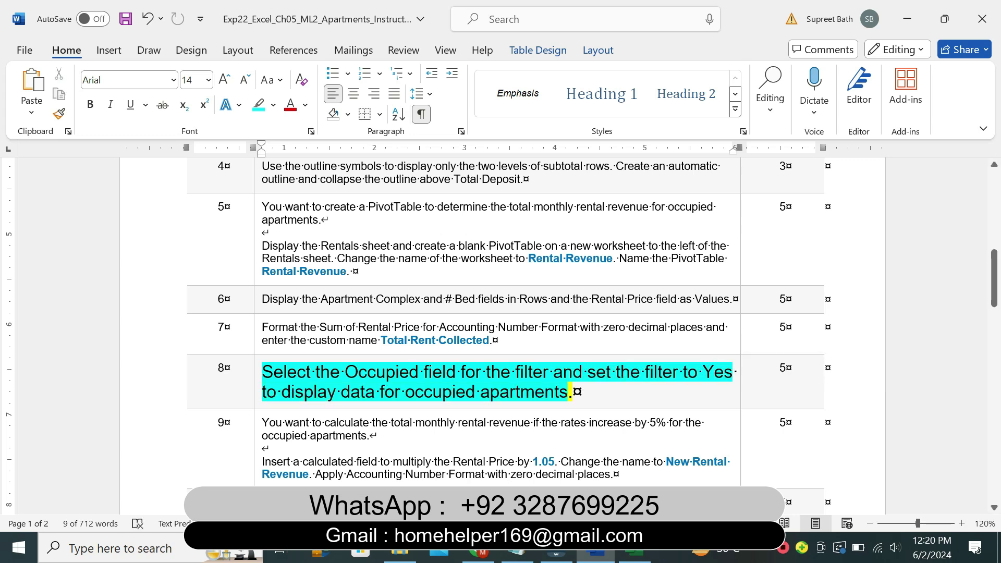
pyautogui.click(516, 391)
pyautogui.moveTo(573, 392); pyautogui.dragTo(280, 367)
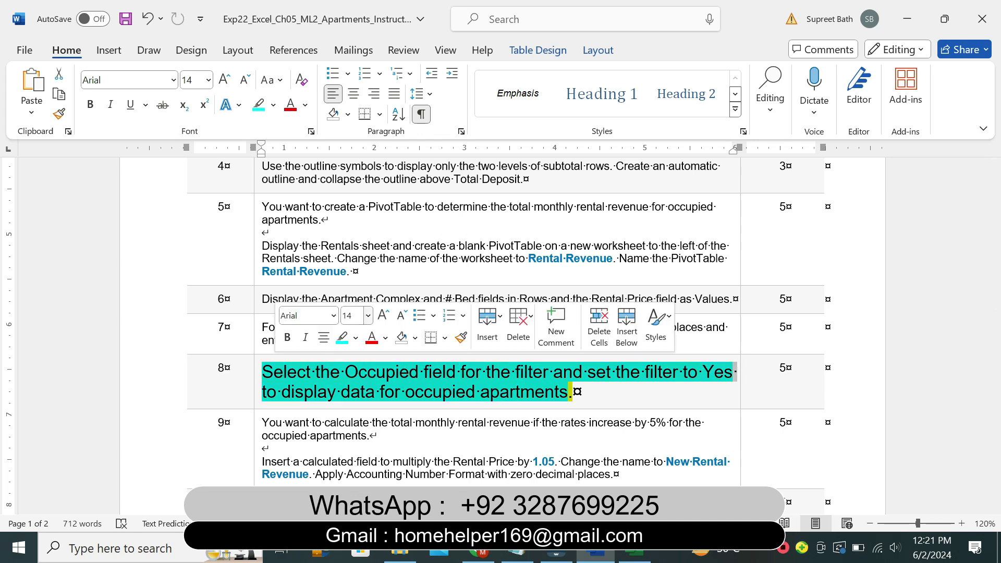
pyautogui.click(367, 316)
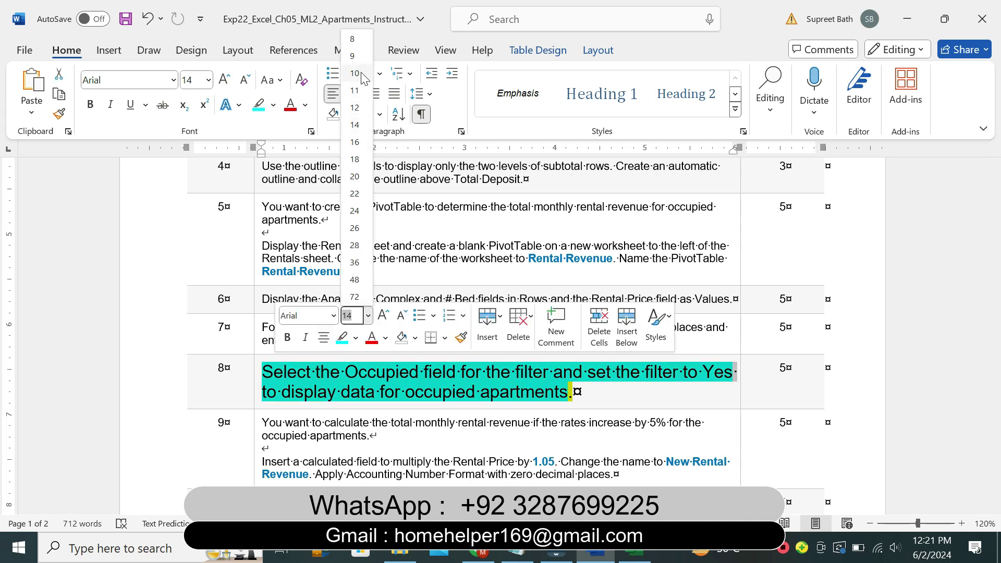
pyautogui.click(356, 56)
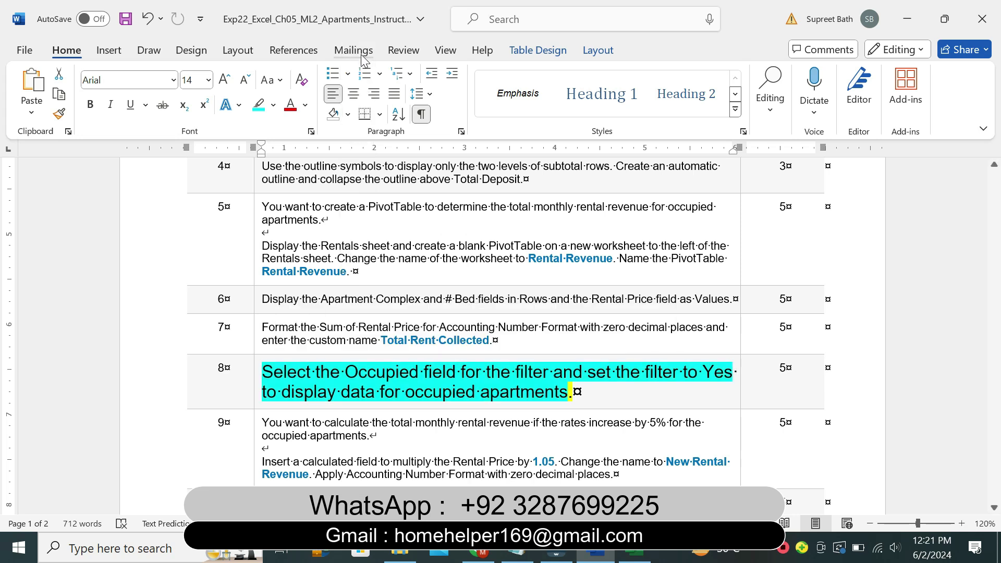
pyautogui.click(273, 104)
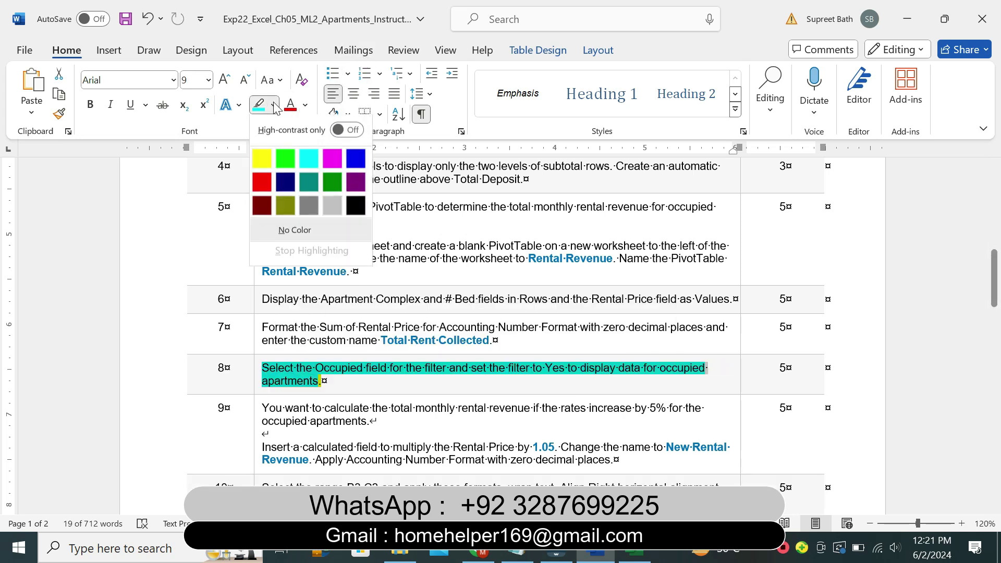
pyautogui.click(294, 231)
pyautogui.press('Right')
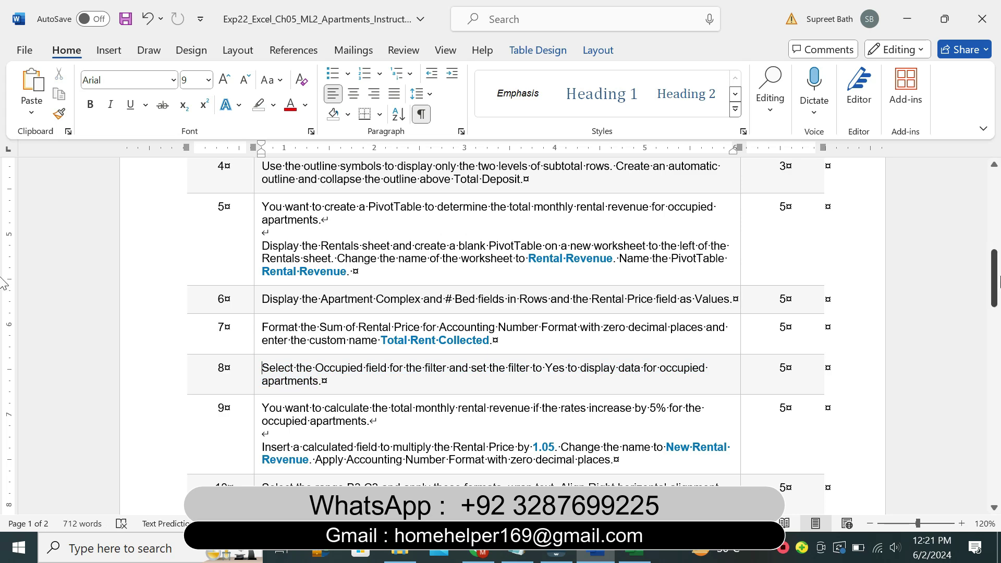
# Go back to the beginning of the Word instructions, and in Excel close the PivotTable field list
pyautogui.moveTo(996, 280); pyautogui.dragTo(924, 255)
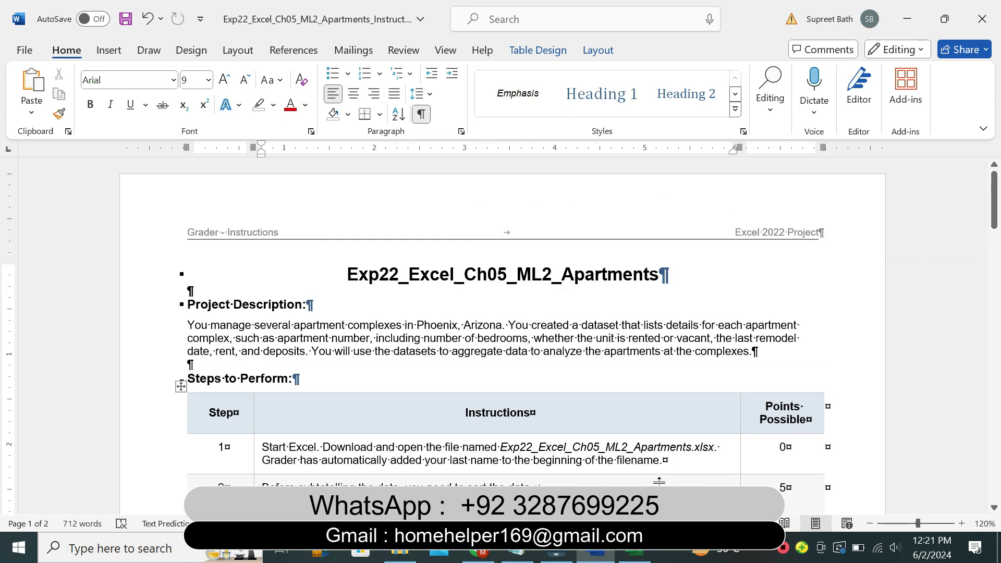
pyautogui.click(635, 554)
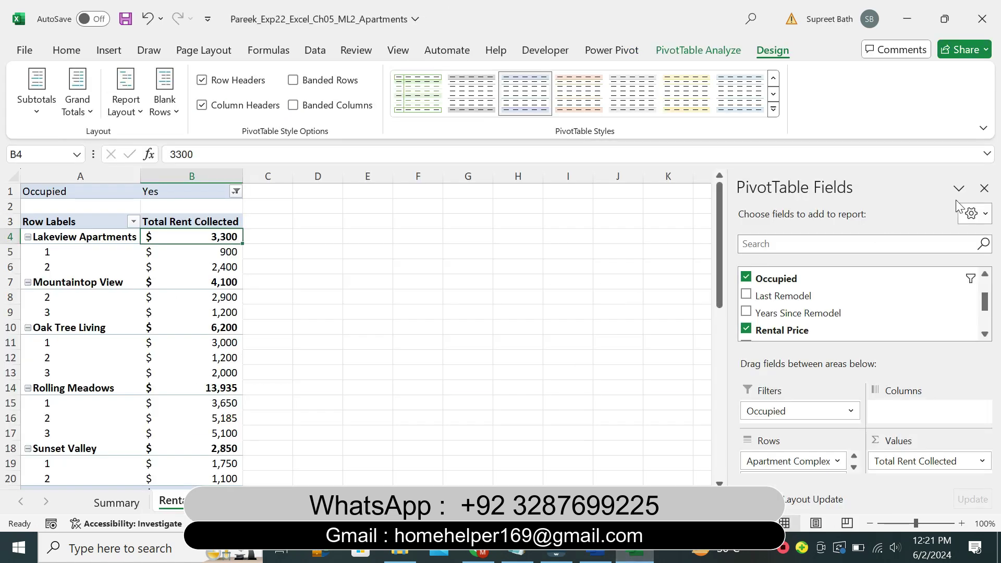
pyautogui.click(984, 188)
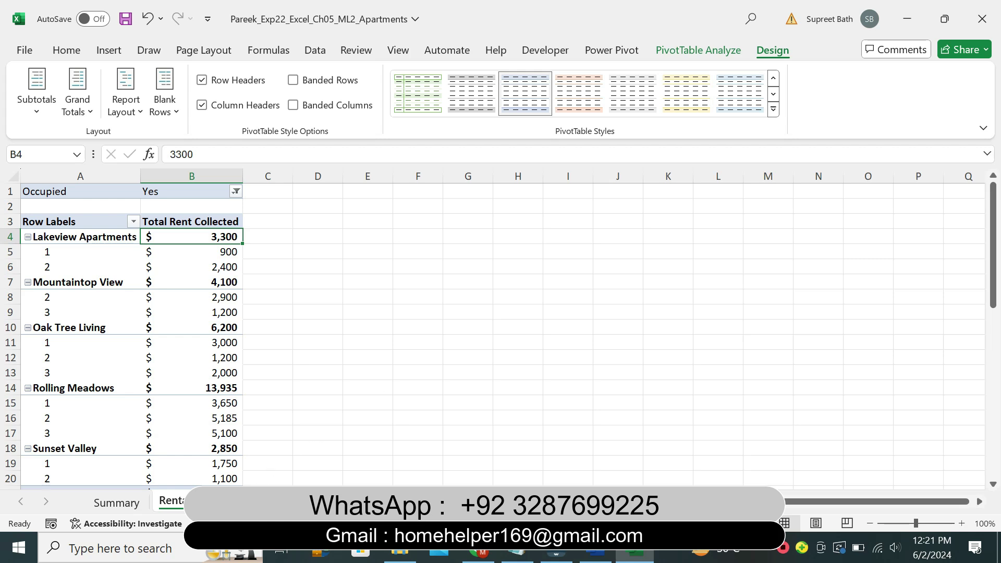
# Review the Summary and Rental Revenue sheets in Excel, and return to the beginning of the instructions in Word
pyautogui.click(116, 503)
pyautogui.click(171, 501)
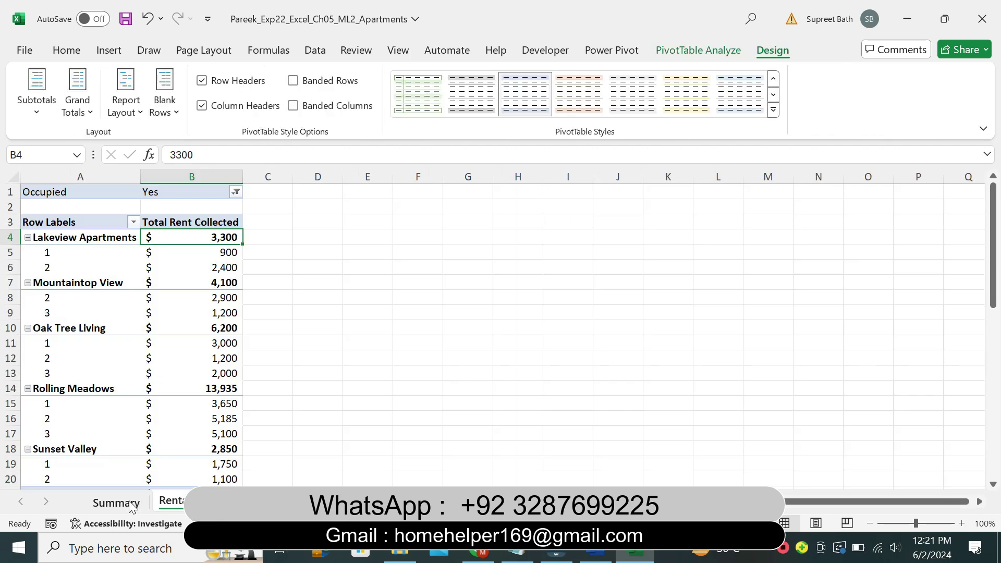
pyautogui.click(116, 503)
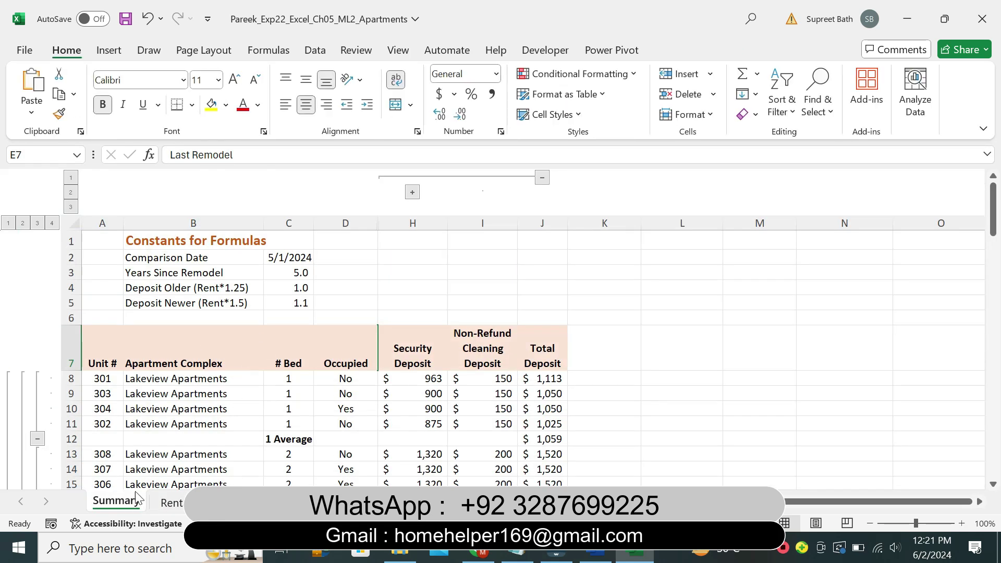
pyautogui.click(171, 501)
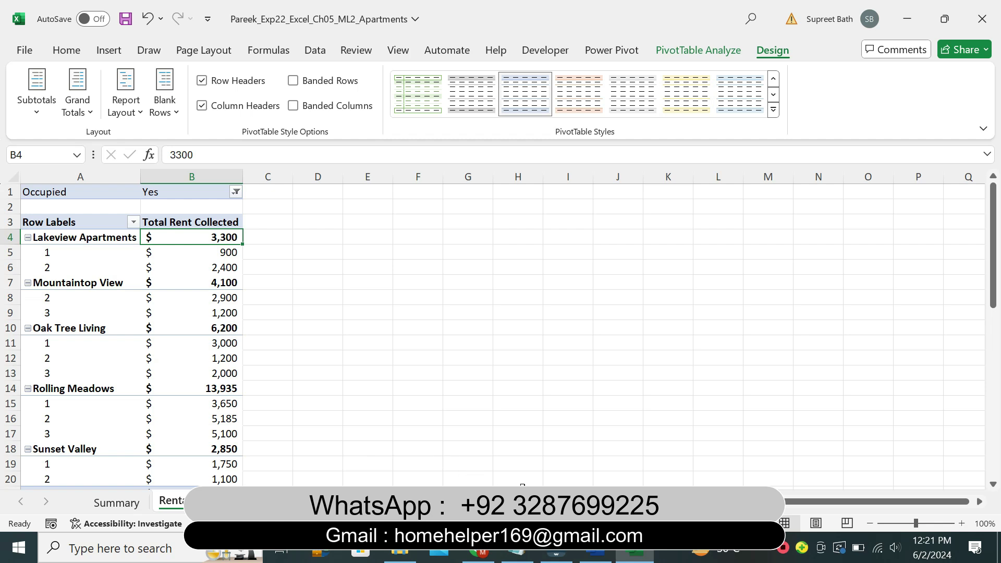
pyautogui.click(596, 556)
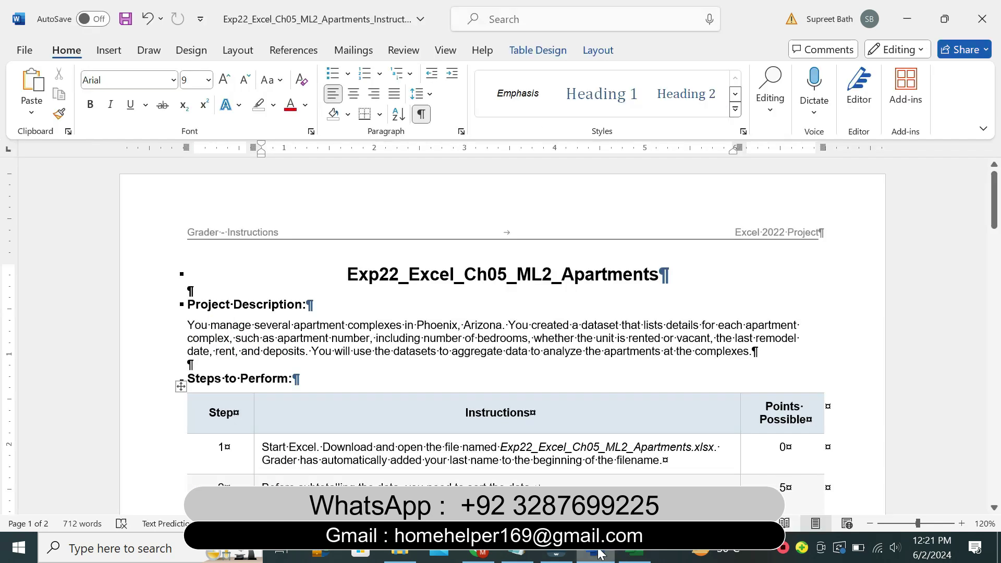
pyautogui.moveTo(993, 236); pyautogui.dragTo(998, 168)
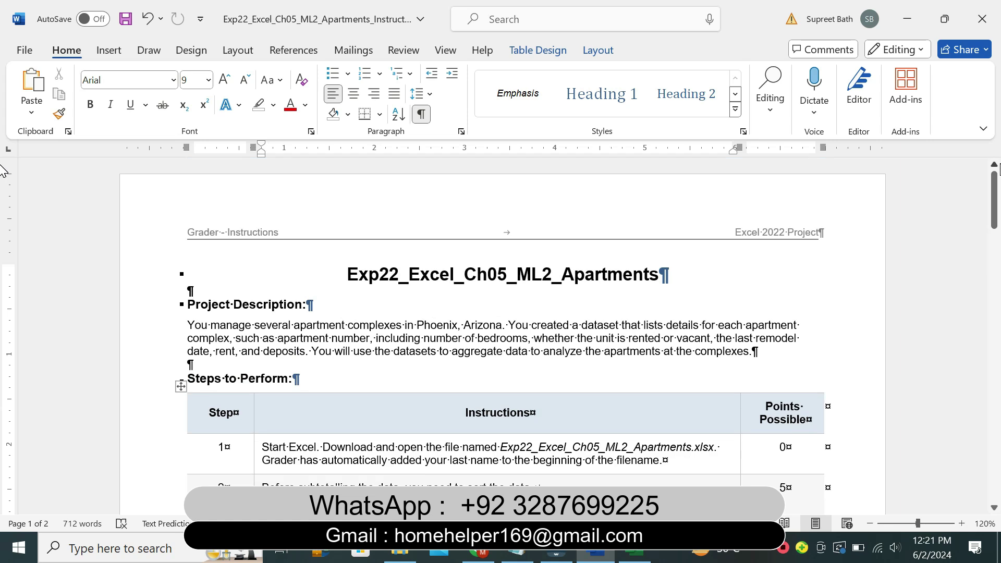